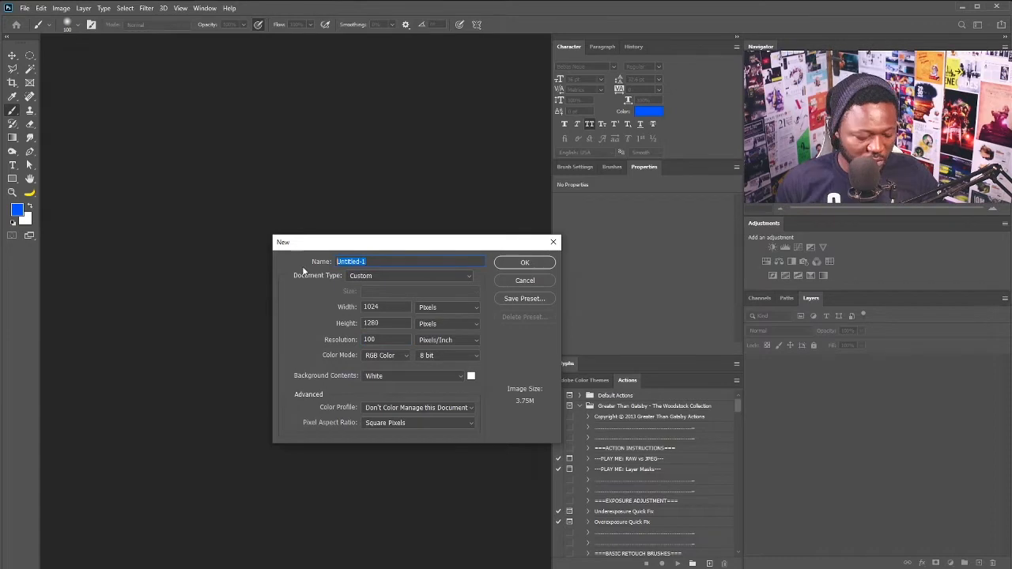
Step: Create a 1024 × 1280 px RGB document named Sport_P at 100 pixels/inch with a white background
text(rt_P)
click(524, 261)
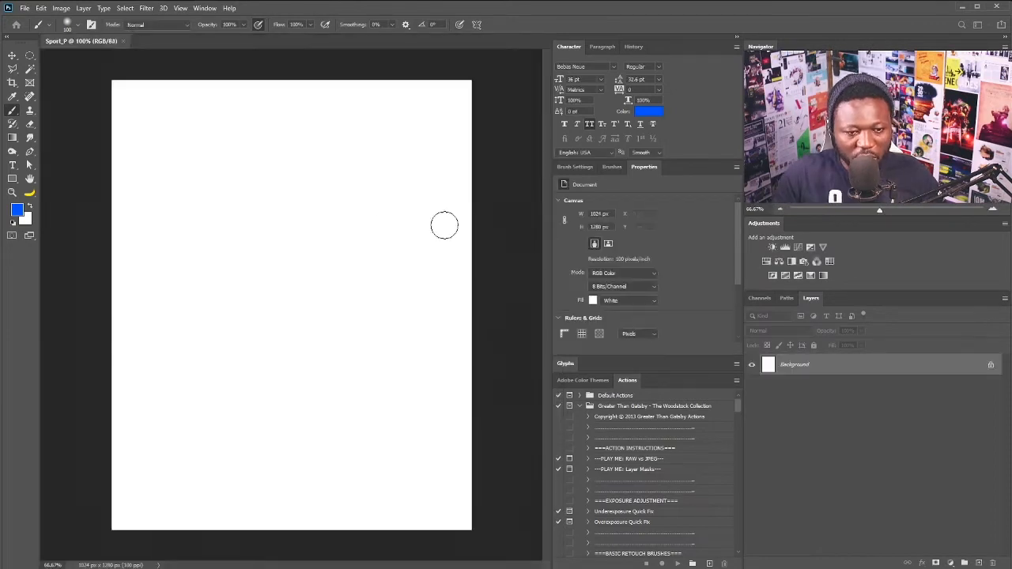
Step: Place the orange cloud image, scale it to about 376% so it covers the canvas height, and rotate it 180°
key(v)
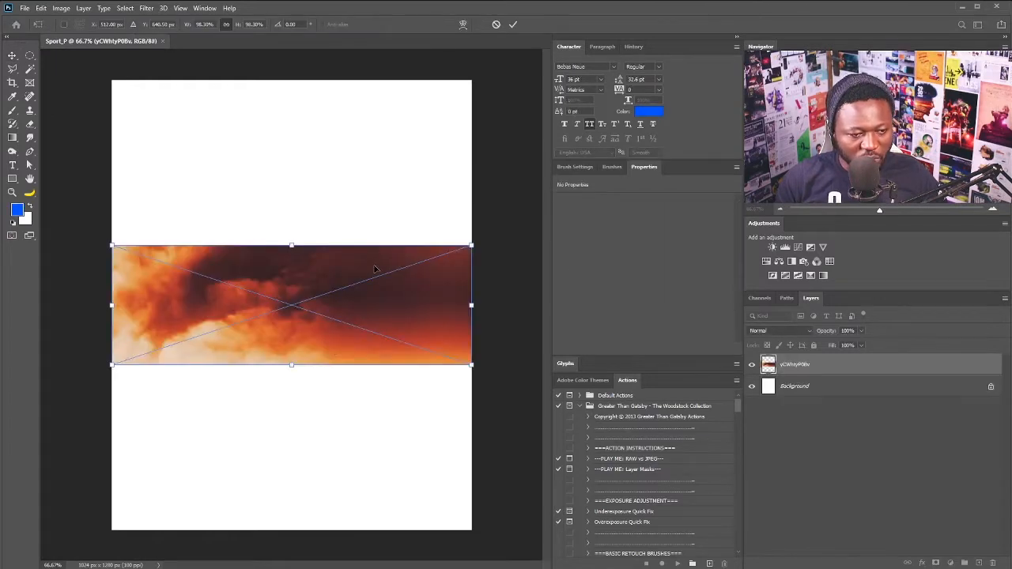
key(ctrl+minus)
key(ctrl+minus)
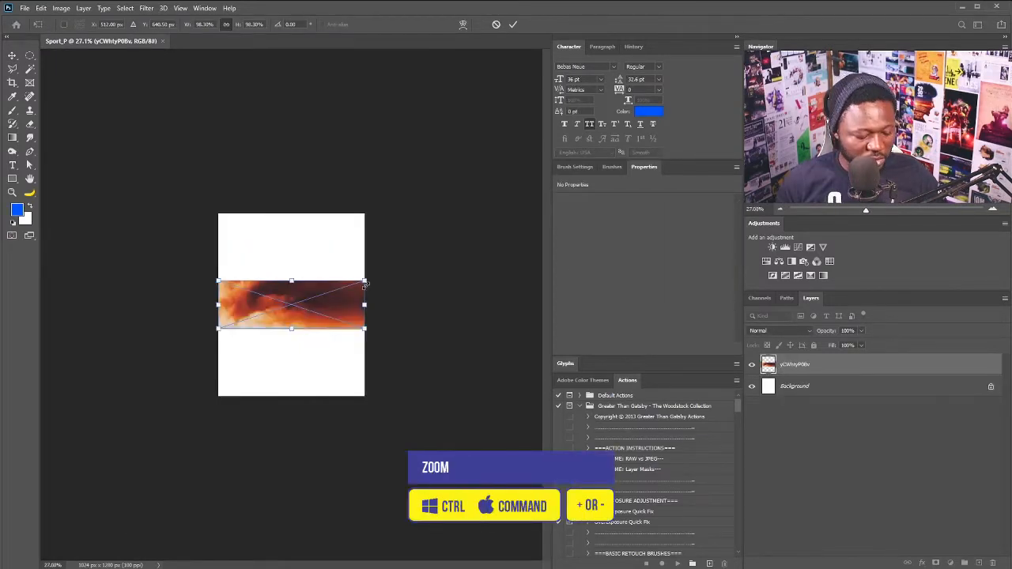
drag(364, 280, 562, 183)
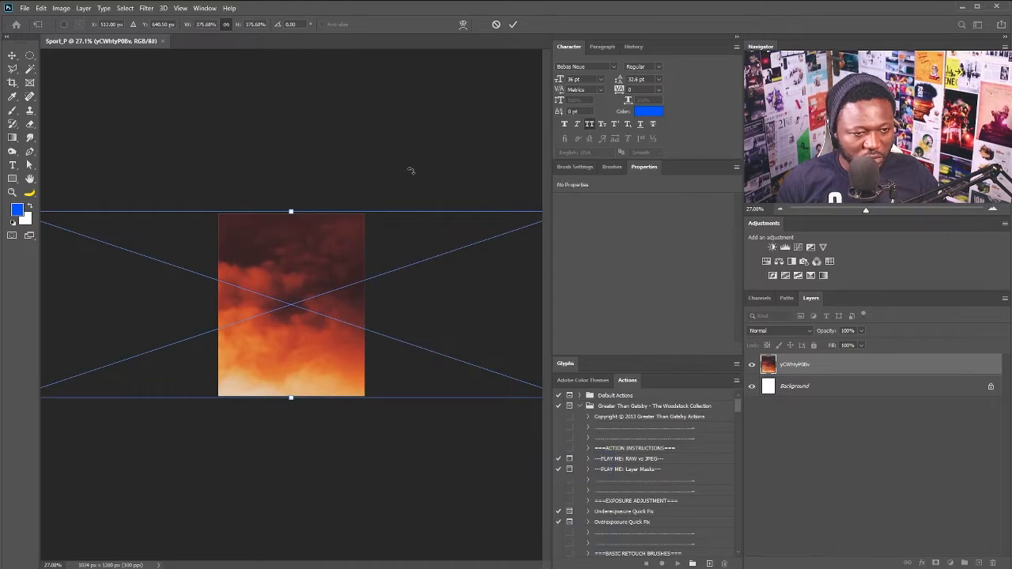
right_click(309, 279)
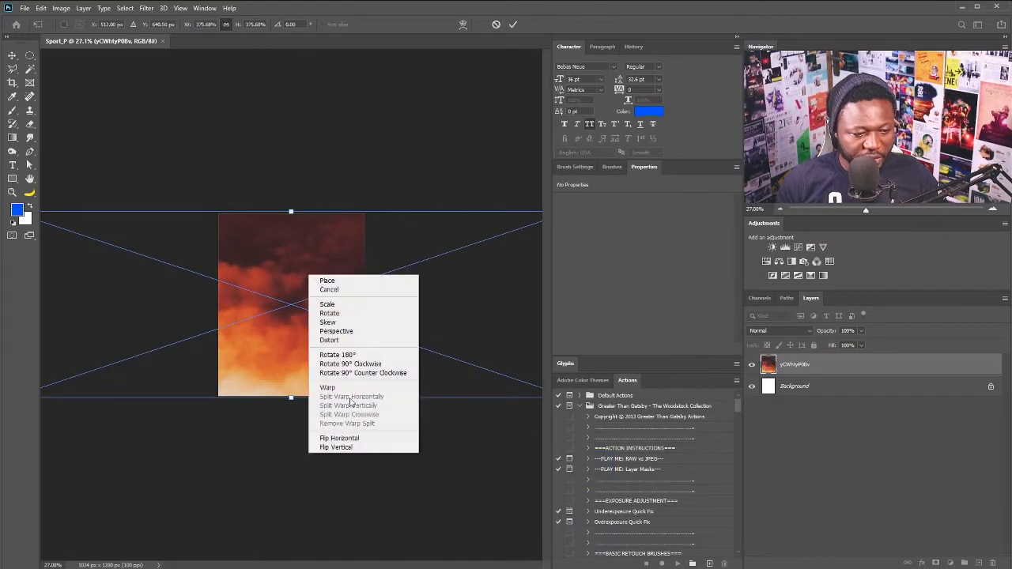
click(352, 355)
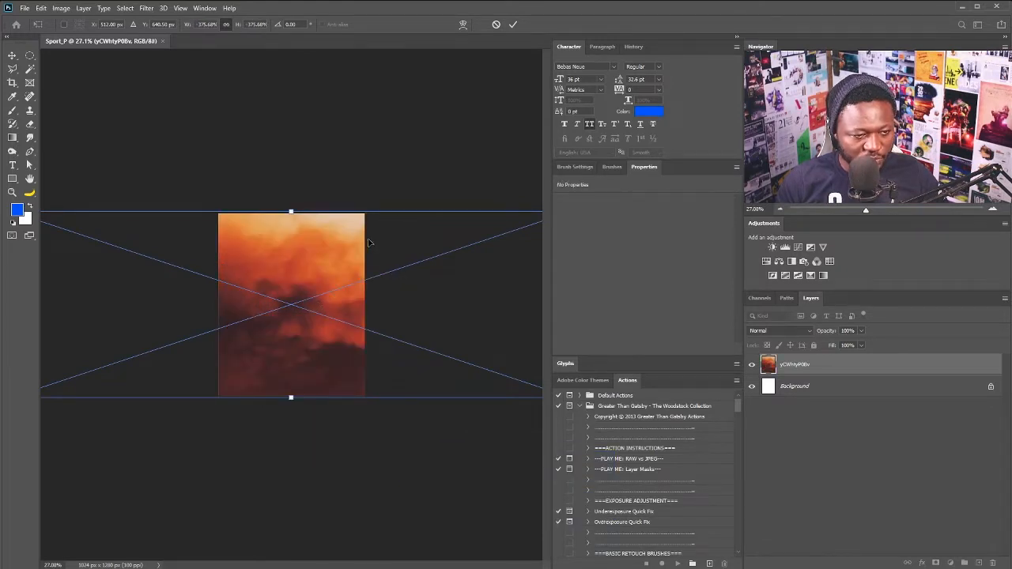
Step: Enlarge the cloud image further to about 541%, commit the placement, and shift it down on the canvas
scroll(369, 242, down, 2)
drag(532, 224, 631, 179)
key(Return)
drag(257, 303, 255, 334)
Step: Duplicate the cloud layer, rotate the copy 180°, and move it up to cover the upper part of the canvas
scroll(264, 324, up, 10)
drag(807, 363, 965, 562)
key(ctrl+t)
right_click(327, 228)
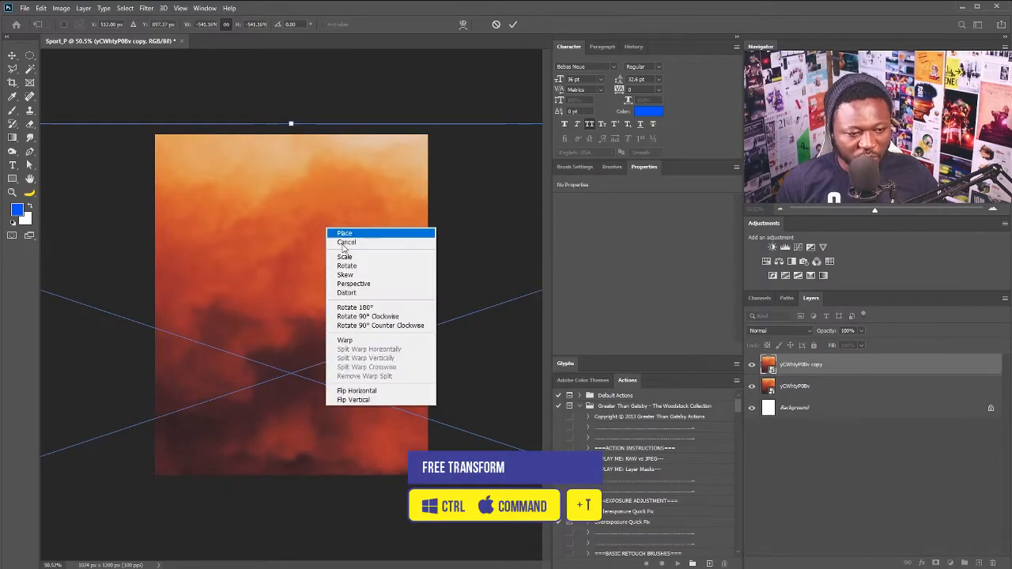
click(369, 308)
drag(330, 419, 331, 291)
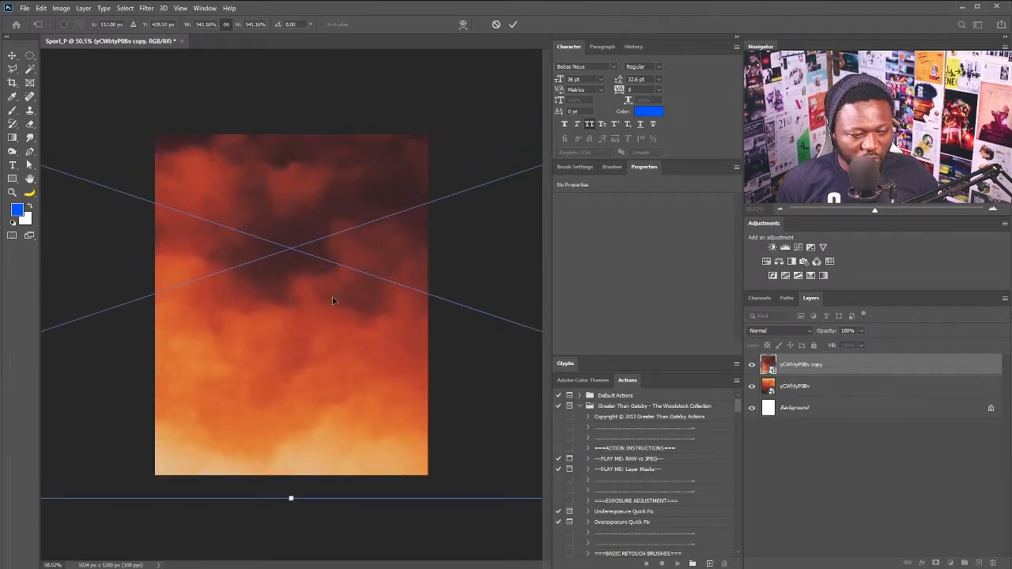
key(Return)
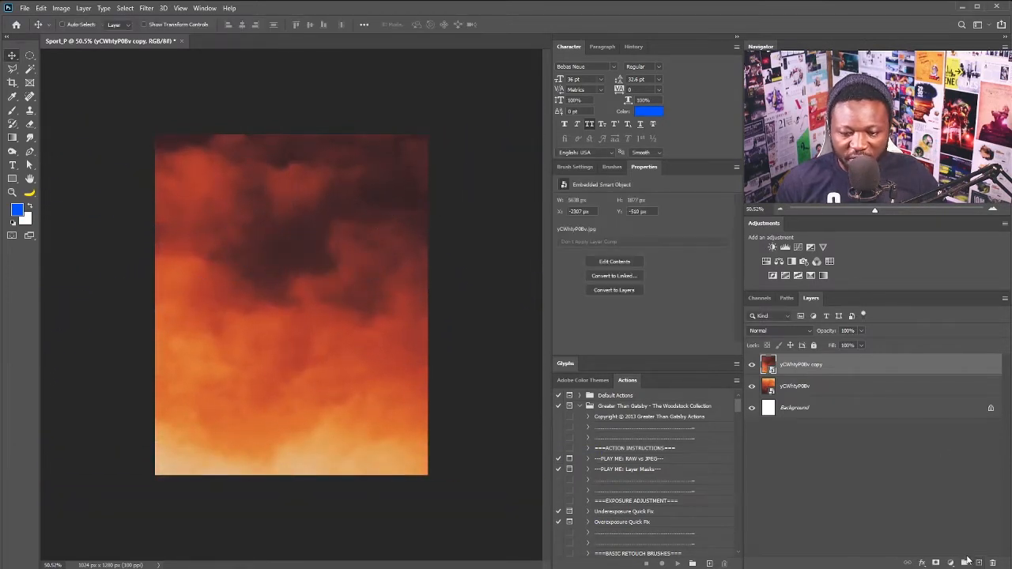
Step: Add a layer mask to the cloud copy and paint its lower part black with a large soft brush to blend both skies
click(935, 563)
key(b)
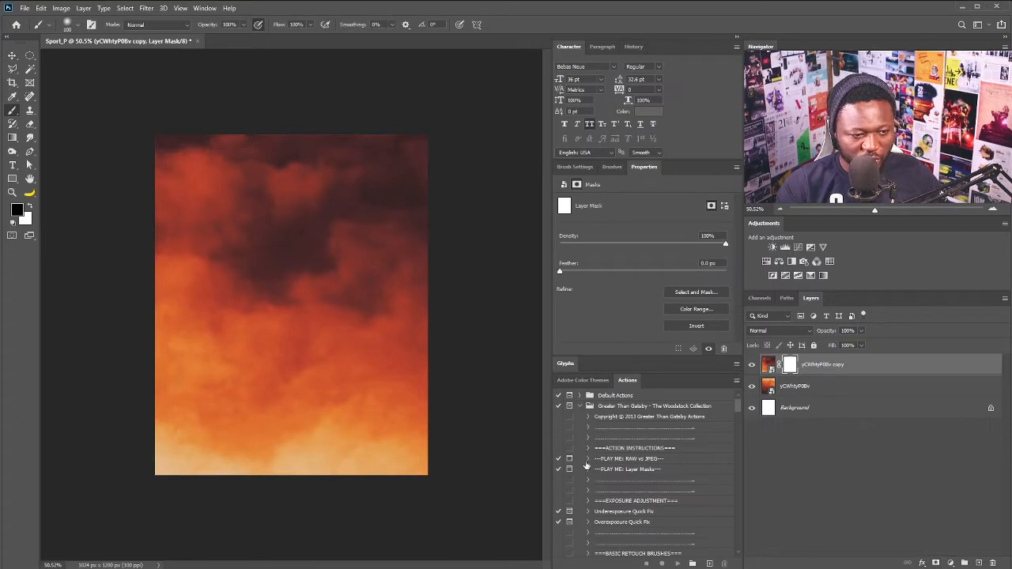
mouse_move(420, 461)
mouse_down()
mouse_move(207, 440)
mouse_move(160, 404)
mouse_move(138, 411)
mouse_move(156, 395)
mouse_move(291, 427)
mouse_move(415, 427)
mouse_move(435, 406)
mouse_up()
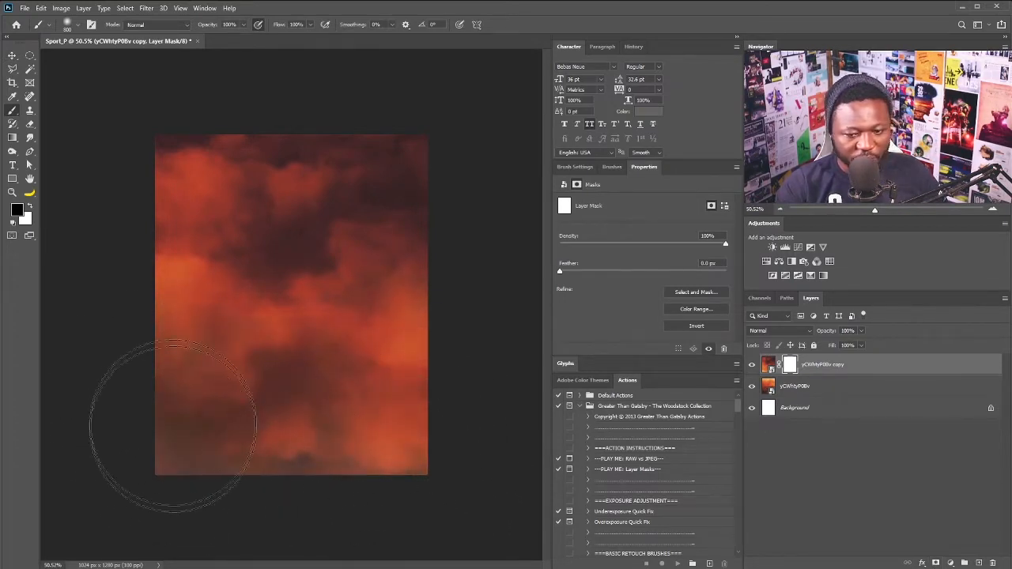
mouse_move(173, 427)
mouse_down()
mouse_move(204, 436)
mouse_move(268, 423)
mouse_move(400, 429)
mouse_up()
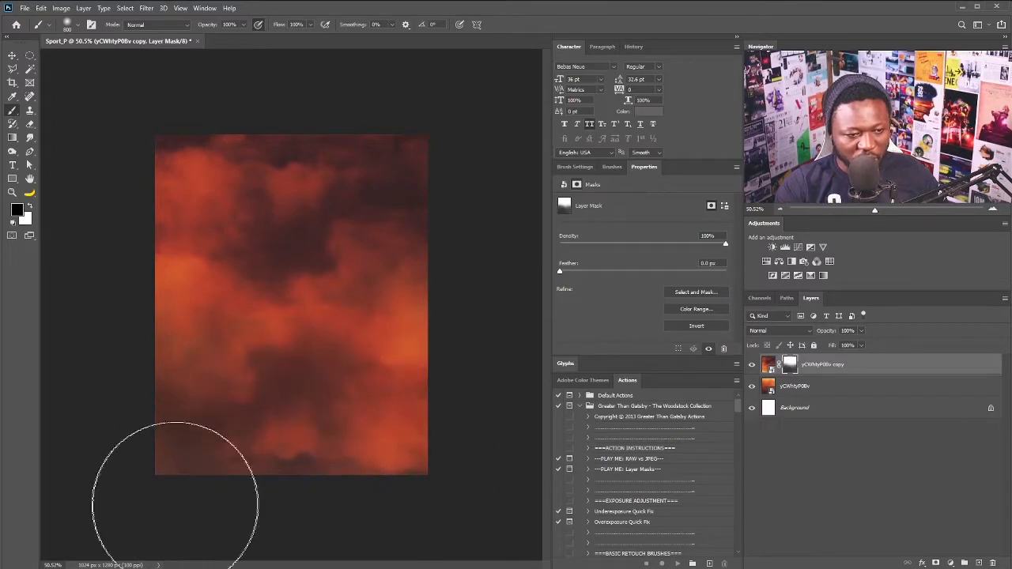
Step: Place the Messi-600x708 cutout and scale and position it at the bottom centre of the canvas
key(v)
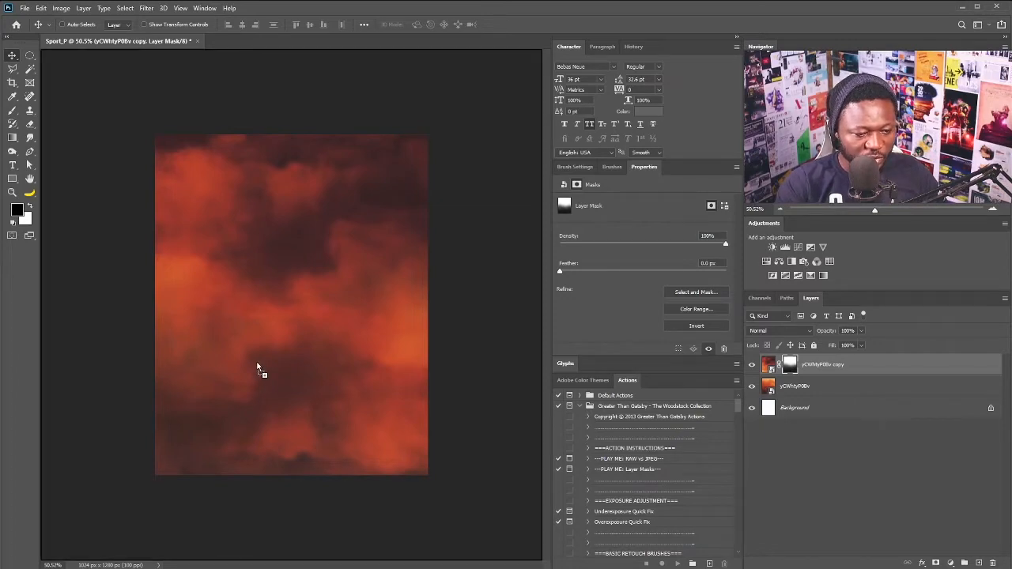
drag(260, 366, 317, 378)
drag(382, 293, 386, 283)
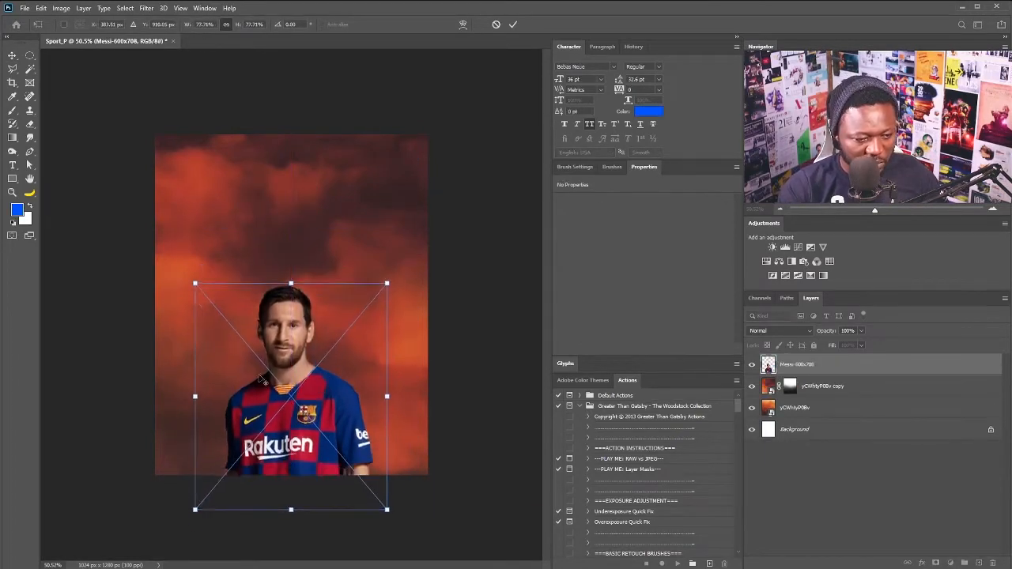
key(ctrl+0)
drag(313, 404, 313, 386)
drag(432, 256, 406, 282)
key(Return)
Step: Place the Griezmann-600x708 cutout on the right side of the poster and order its layer beneath the Messi layer
drag(316, 371, 396, 427)
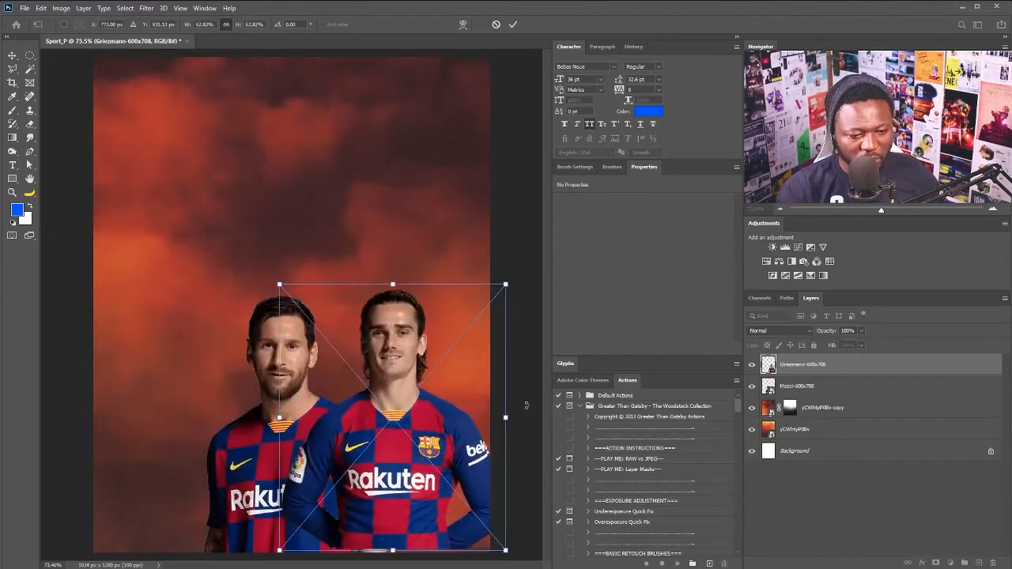
key(Return)
drag(808, 365, 809, 396)
Step: Place the Dembele-600x708 cutout on the left side of the poster, beneath the Griezmann layer, and lower it slightly
drag(294, 372, 187, 412)
key(Return)
drag(810, 387, 812, 413)
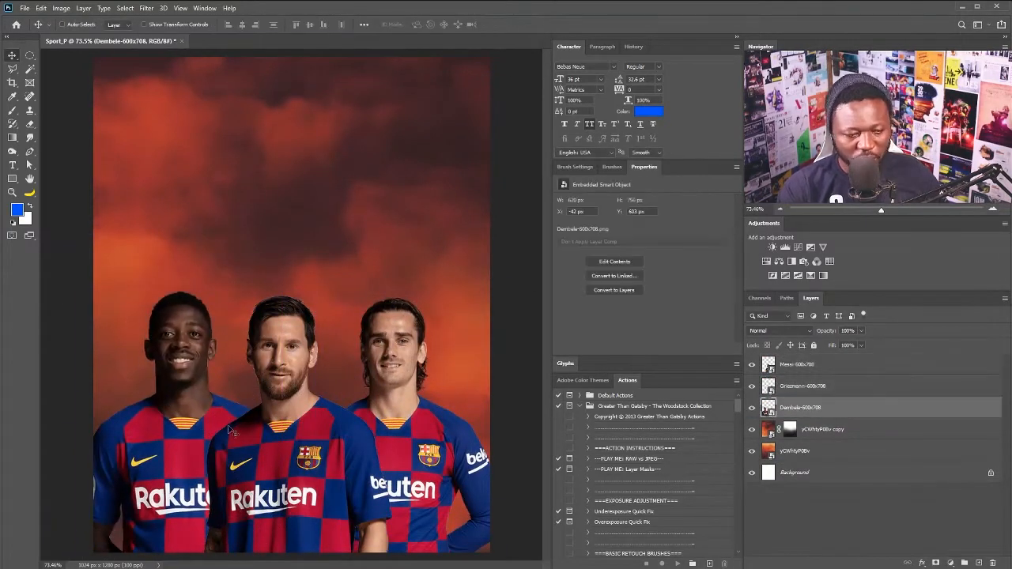
drag(213, 430, 214, 445)
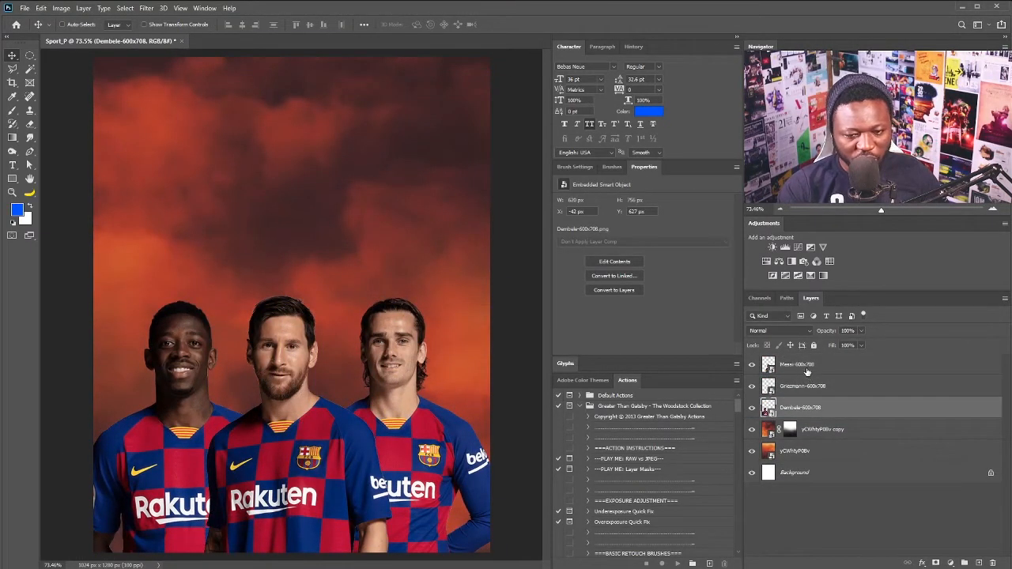
Step: Scale the three player layers together to about 92% and position the group along the bottom of the canvas
shift+click(816, 366)
drag(468, 430, 441, 428)
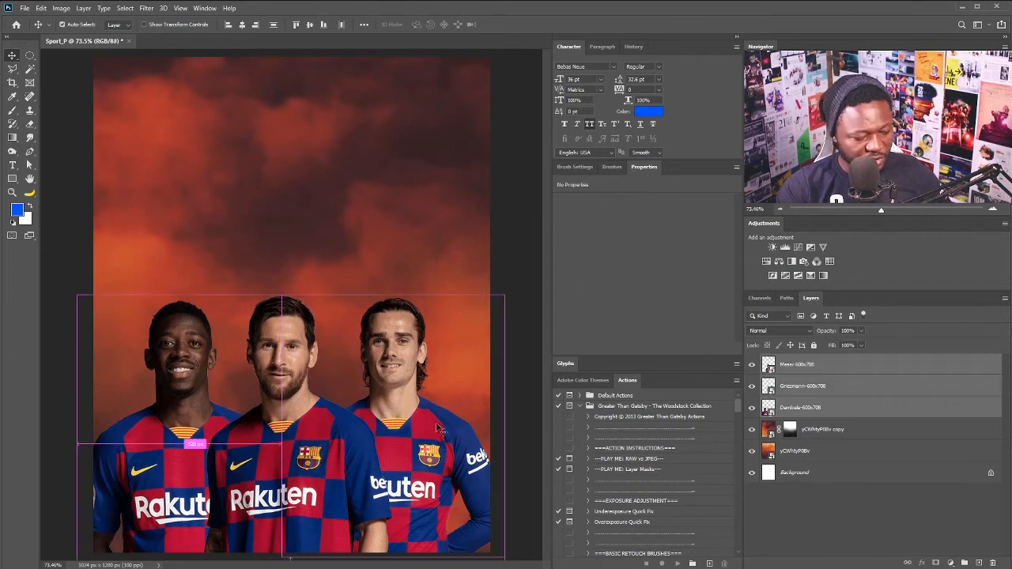
key(ctrl+t)
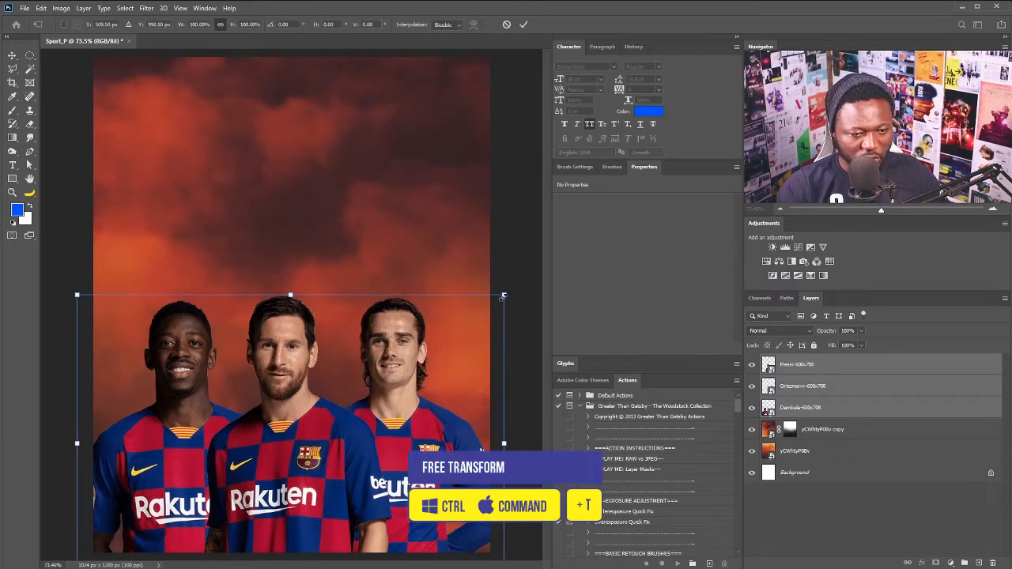
drag(503, 295, 491, 311)
mouse_move(318, 444)
mouse_down()
mouse_move(325, 440)
mouse_move(322, 451)
mouse_up()
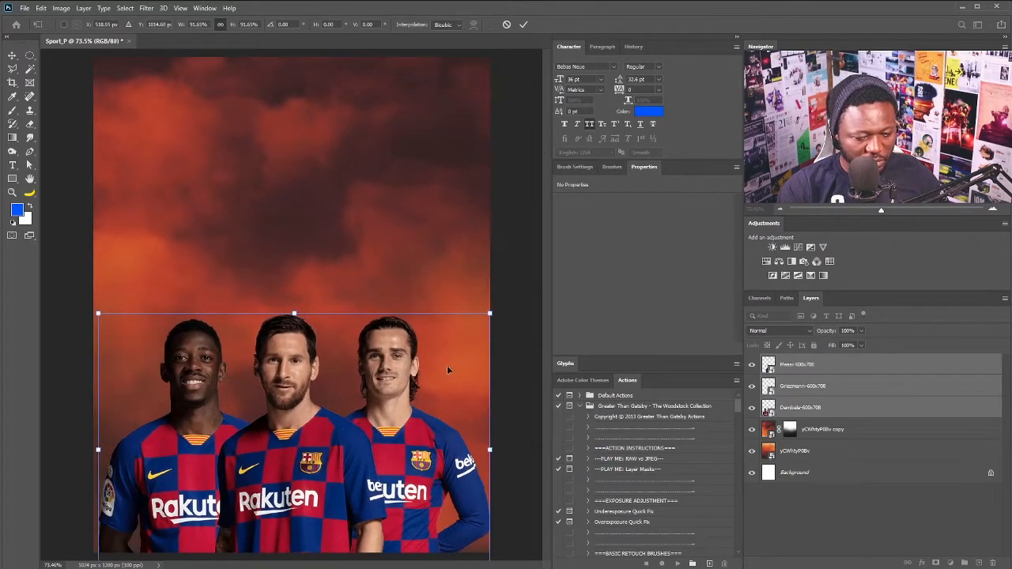
key(Return)
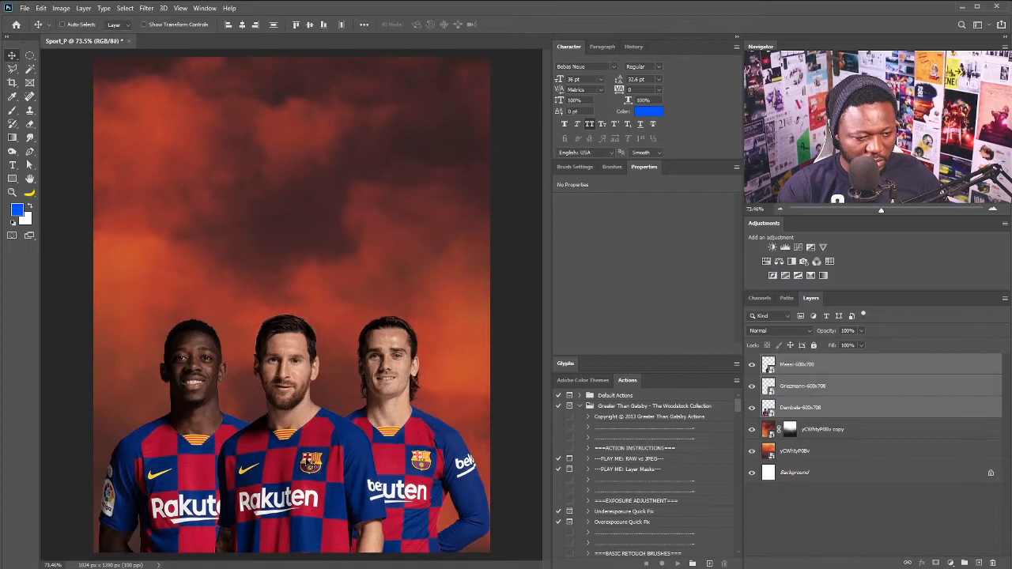
Step: Enlarge the Messi cutout from its centre to about 68% so it stands out in front of the other players
click(844, 368)
key(ctrl+t)
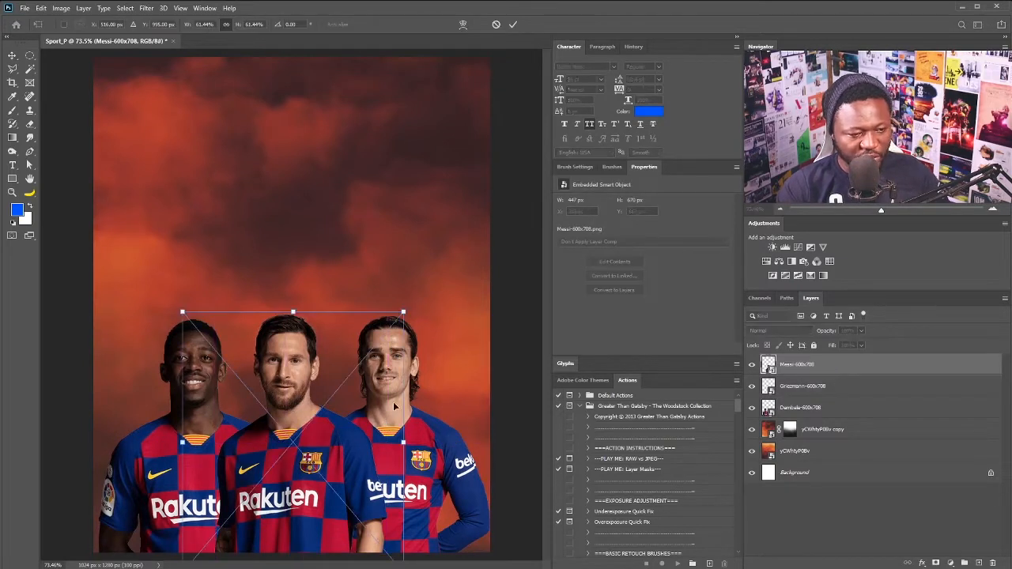
drag(403, 313, 416, 296)
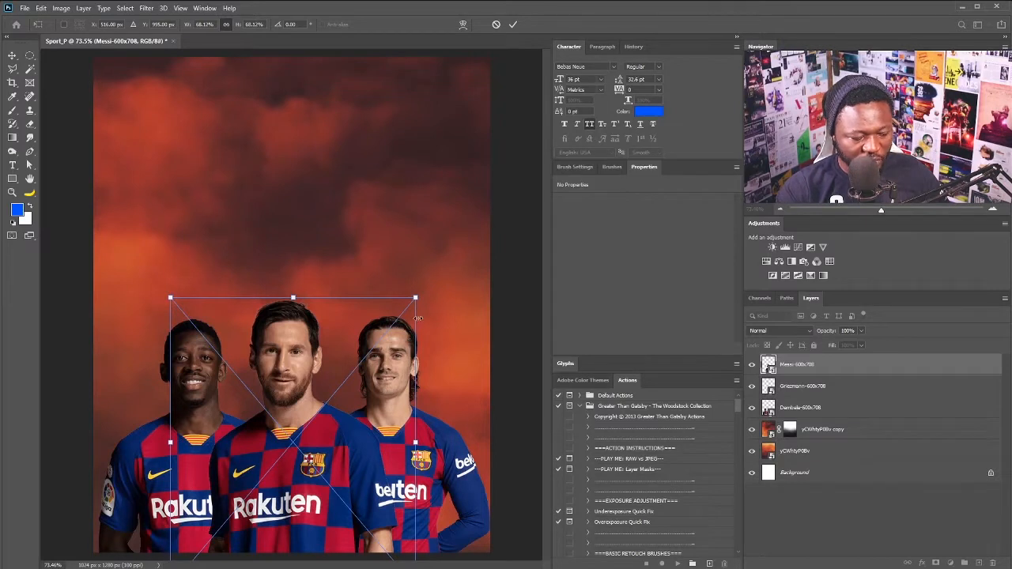
key(Return)
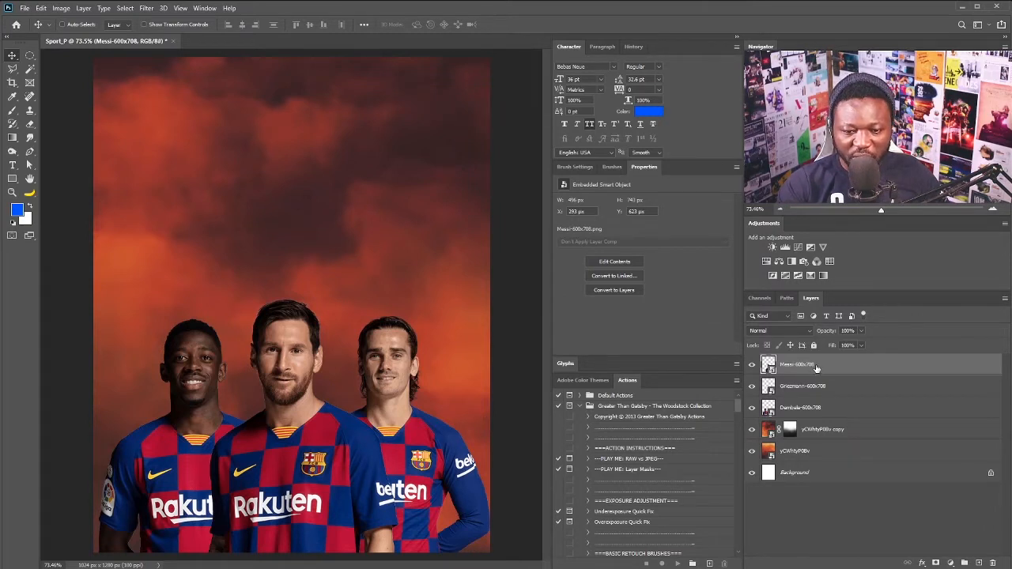
Step: Brighten the Messi cutout with a clipped Curves adjustment, input 71 to output 160, and invert the adjustment's mask
click(798, 248)
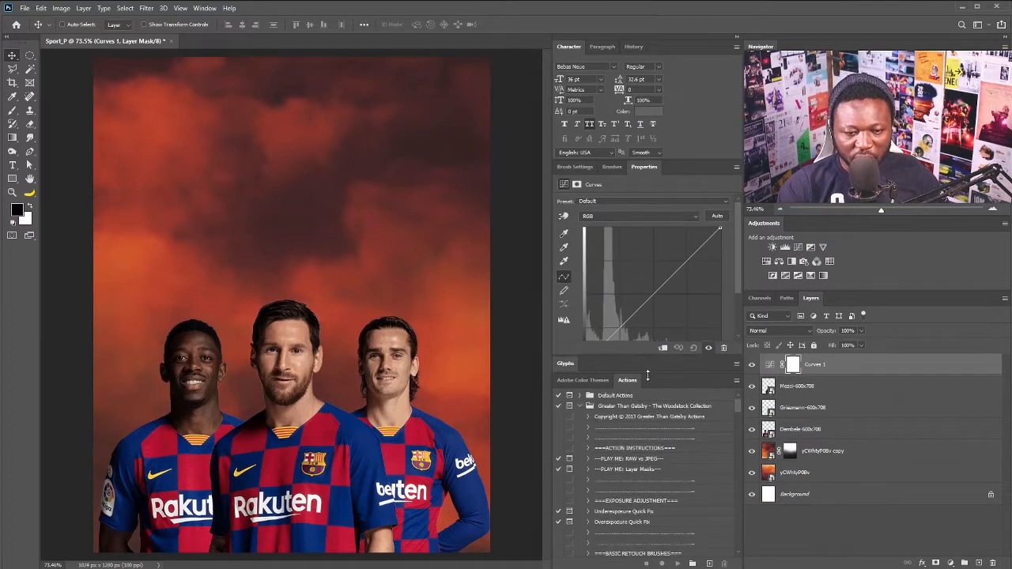
drag(646, 375, 646, 447)
drag(643, 315, 624, 277)
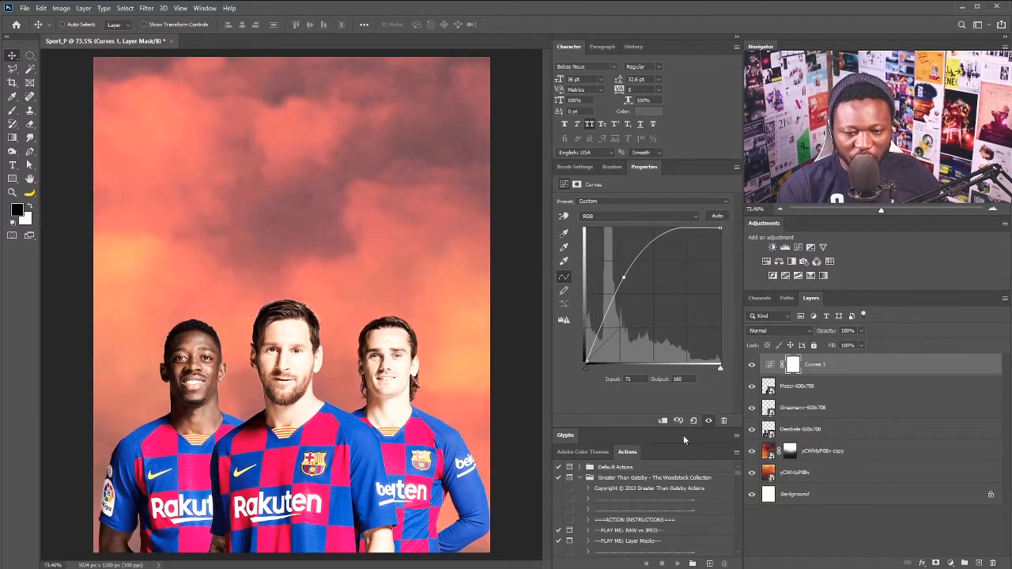
click(667, 422)
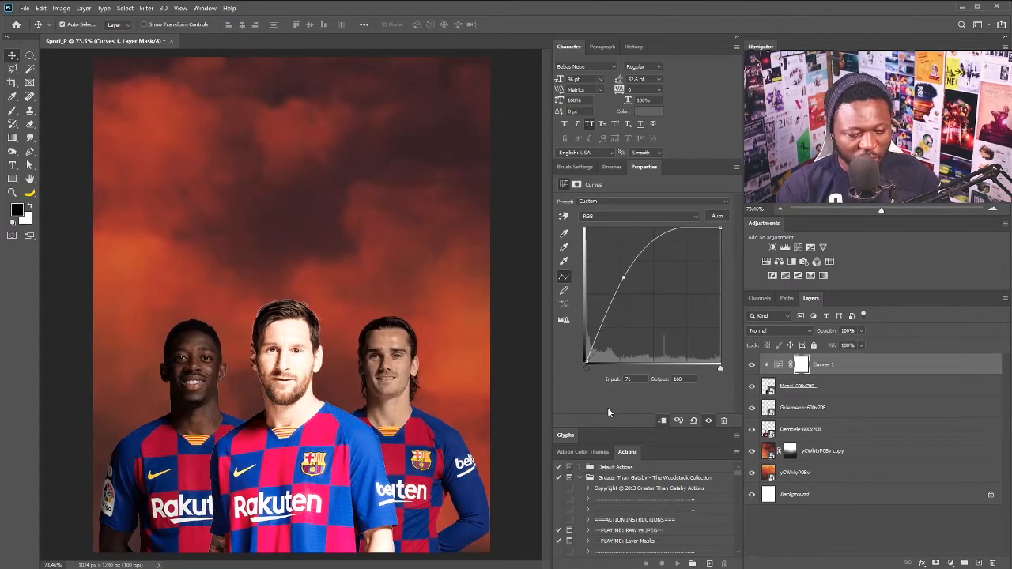
key(ctrl+i)
Step: Paint white at 10% flow on the Curves mask over Messi's forehead to brighten its highlight
scroll(282, 350, up, 5)
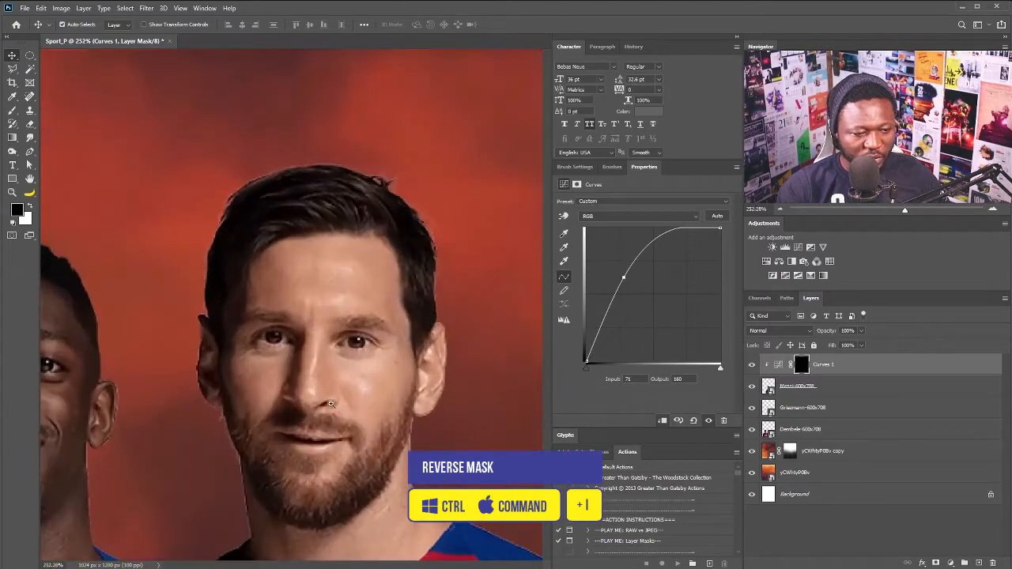
scroll(345, 358, up, 2)
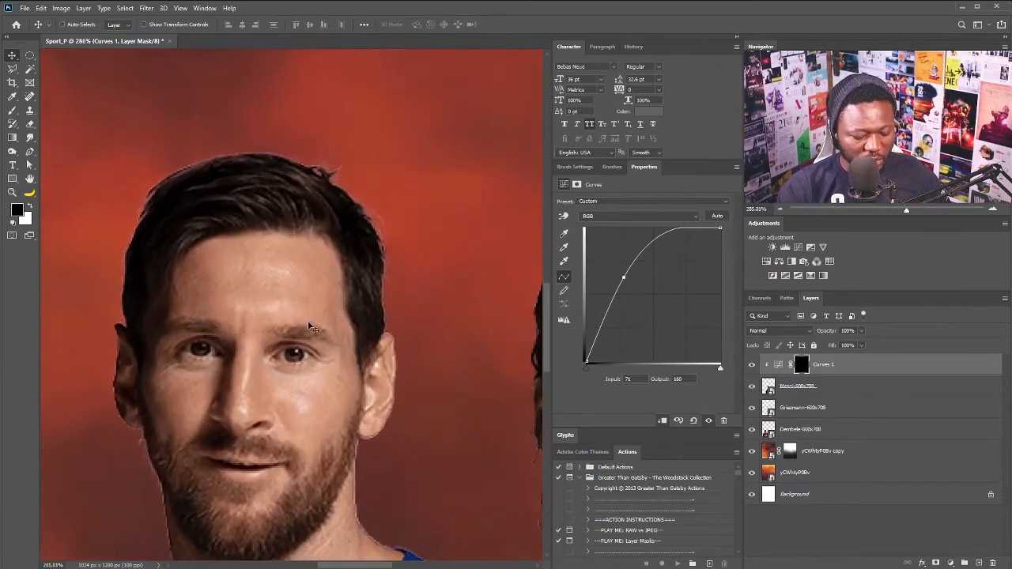
key(b)
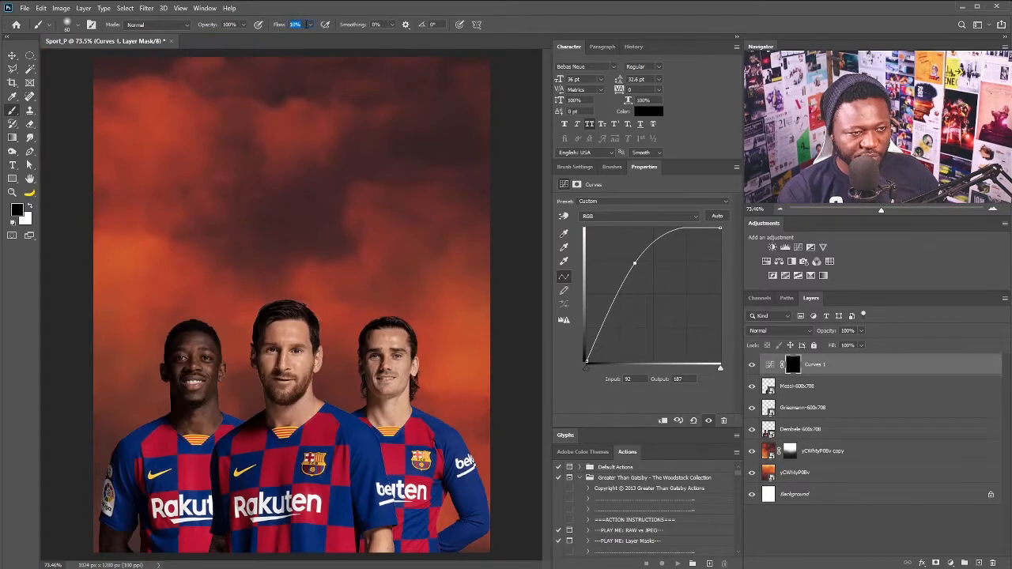
scroll(249, 324, up, 5)
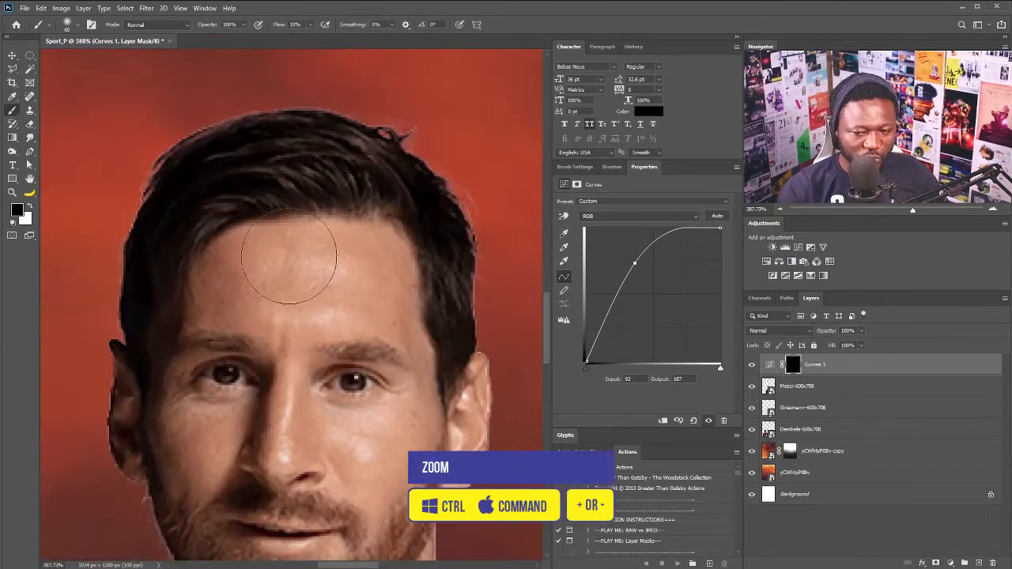
click(31, 208)
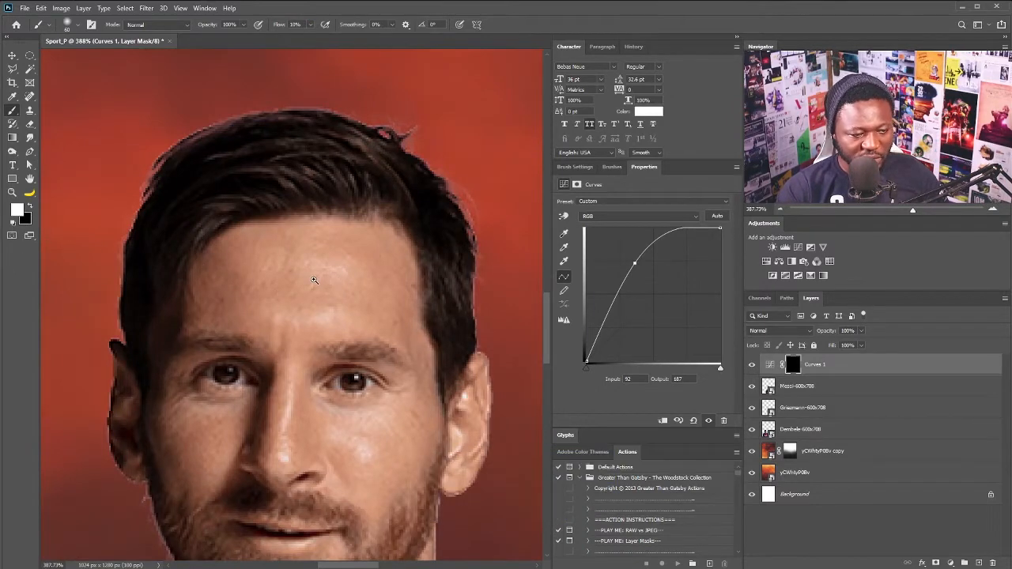
scroll(314, 280, up, 1)
key(])
mouse_move(308, 279)
mouse_down()
mouse_move(347, 278)
mouse_move(274, 287)
mouse_move(340, 278)
mouse_move(297, 288)
mouse_move(345, 270)
mouse_up()
Step: Paint the Curves mask white over Messi's lit cheek and, with a smaller brush, along the outer edge of the ear
key([)
key([)
scroll(333, 278, down, 3)
scroll(345, 400, up, 2)
mouse_move(356, 364)
mouse_down()
mouse_move(338, 347)
mouse_move(361, 358)
mouse_up()
key(])
key(])
key([)
key([)
key([)
key([)
key([)
key([)
mouse_move(468, 262)
mouse_down()
mouse_move(479, 323)
mouse_move(463, 360)
mouse_move(475, 294)
mouse_move(449, 401)
mouse_up()
Step: Brighten Messi's nose ridge, the beard edge on the lit cheek, and the area under the eye on the Curves mask
key(])
key(])
key(])
drag(262, 299, 259, 375)
drag(392, 427, 346, 498)
key([)
mouse_move(269, 458)
mouse_down()
mouse_move(286, 339)
mouse_move(306, 342)
mouse_up()
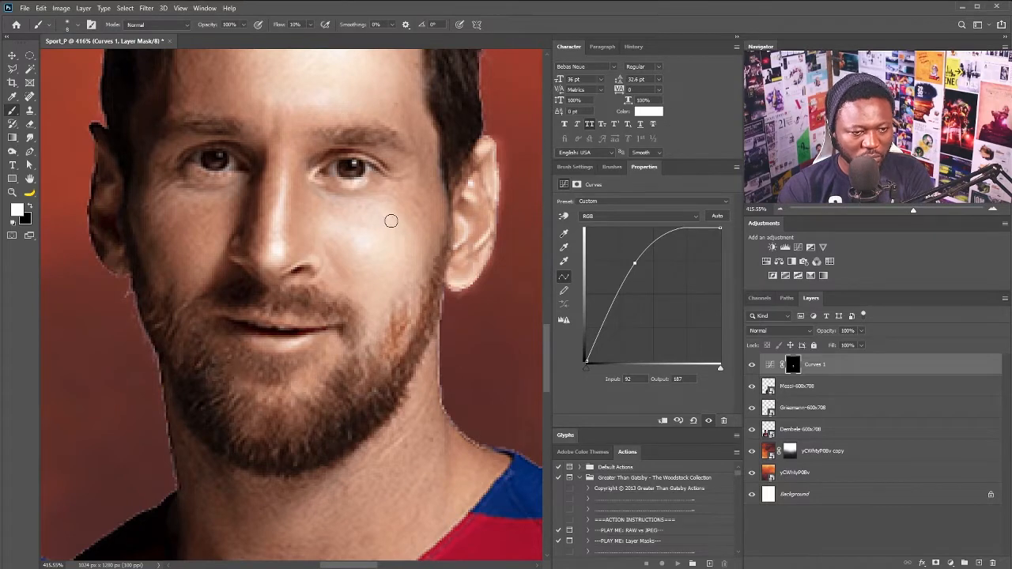
drag(357, 210, 308, 201)
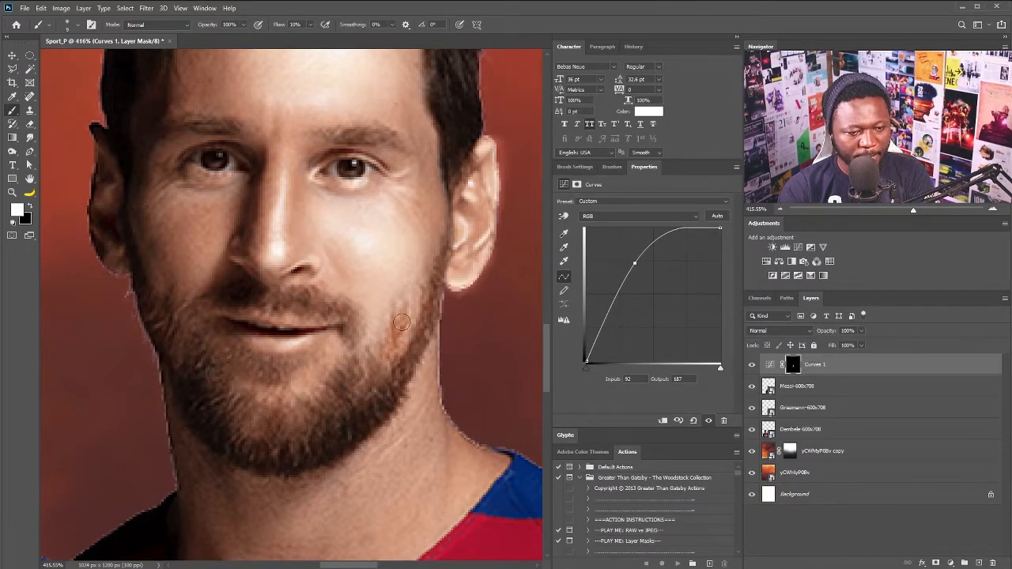
Step: Paint black on the Curves mask with a larger brush to tone down the brightening on the upper cheek beside Messi's eye
key(])
key(])
key(])
key(])
key(])
key(])
key(])
key(])
key(])
key(x)
drag(428, 204, 406, 191)
drag(406, 191, 413, 239)
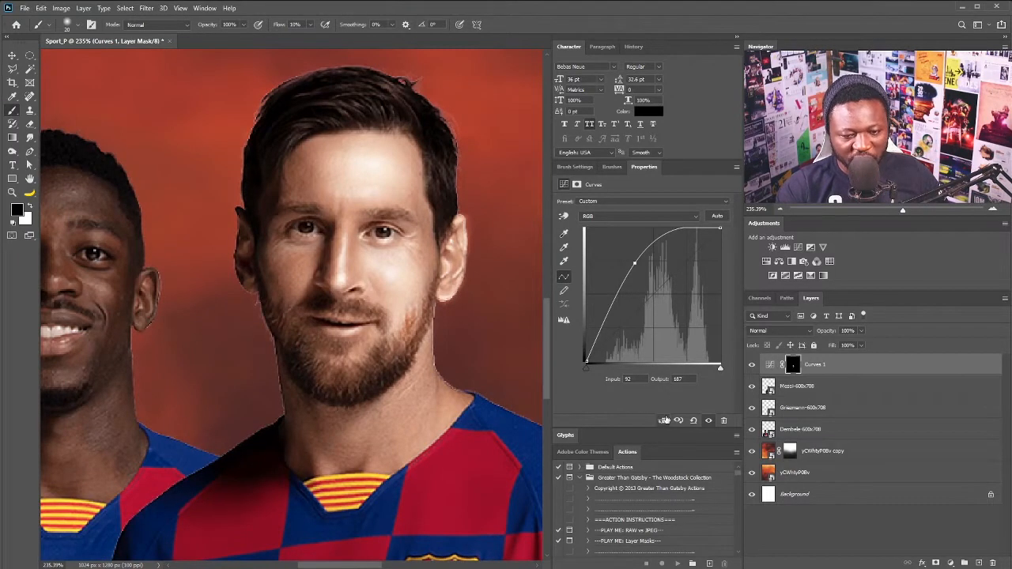
Step: Clip Curves 1 to the Messi layer and add a second clipped Curves adjustment with input 105, output 218 and an inverted mask
click(663, 422)
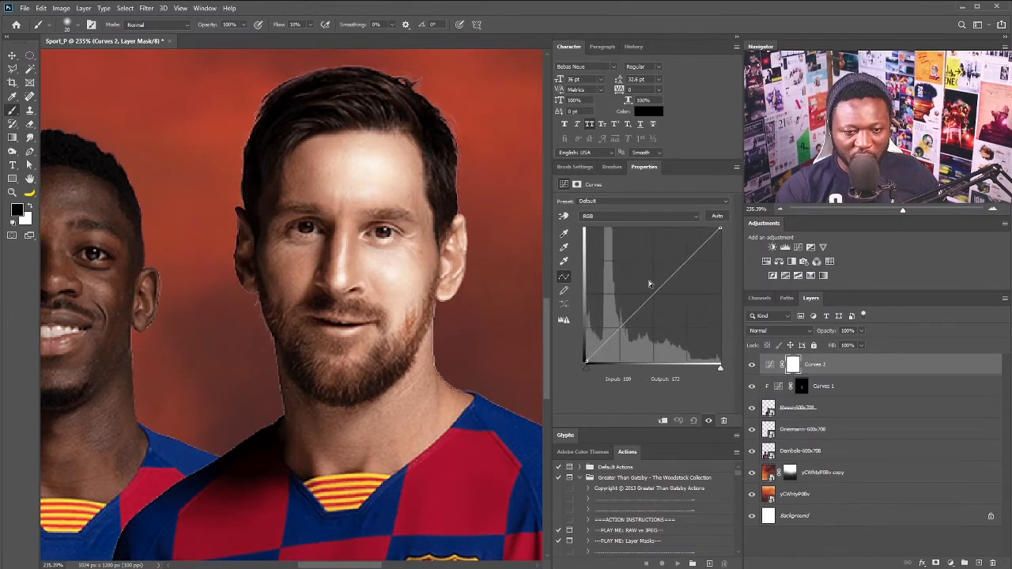
drag(663, 283, 642, 254)
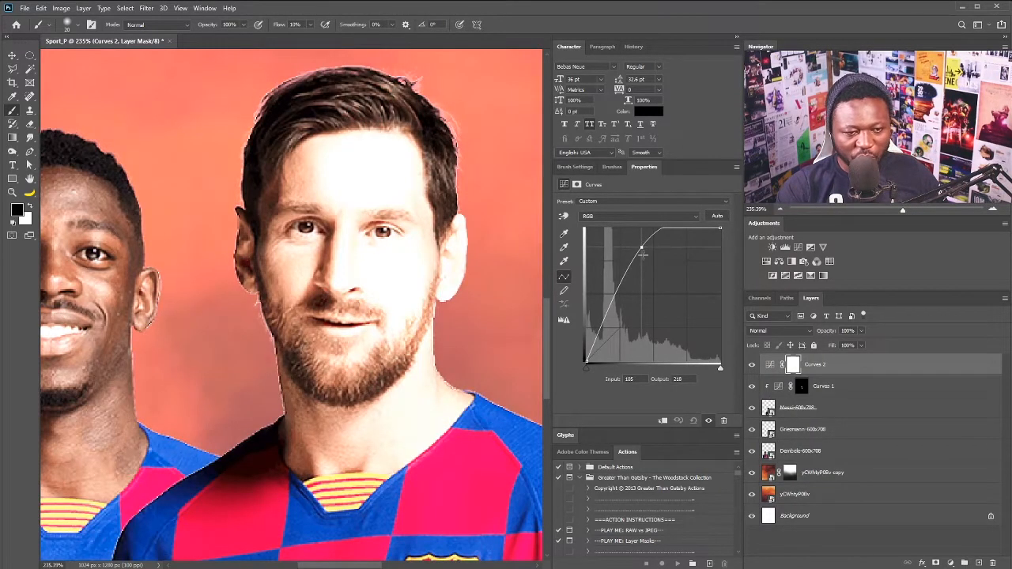
click(663, 421)
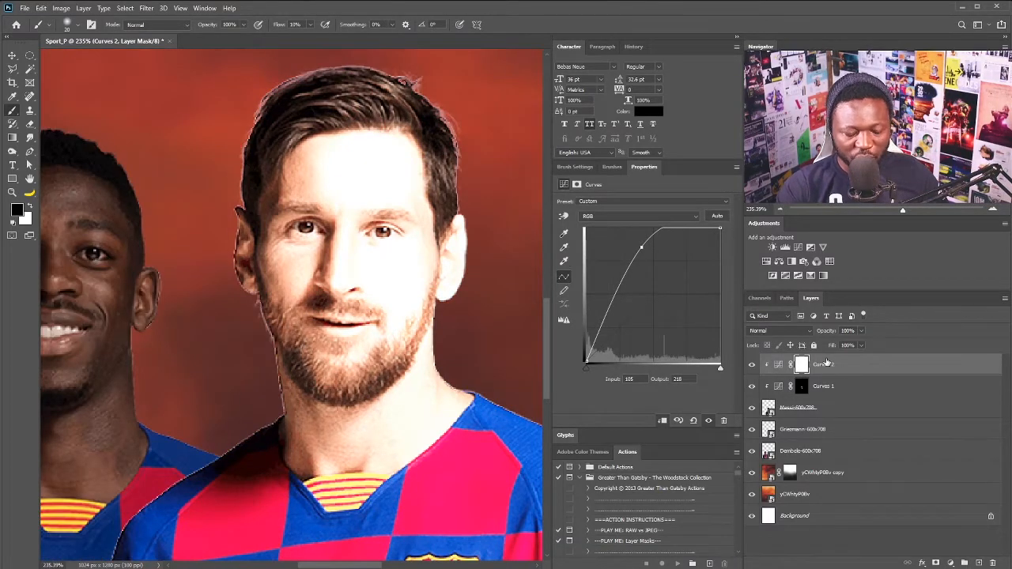
key(ctrl+i)
Step: Paint white with a small brush on the Curves 2 mask along the edge of Messi's hair, his outer ear and the nose ridge
scroll(420, 218, up, 3)
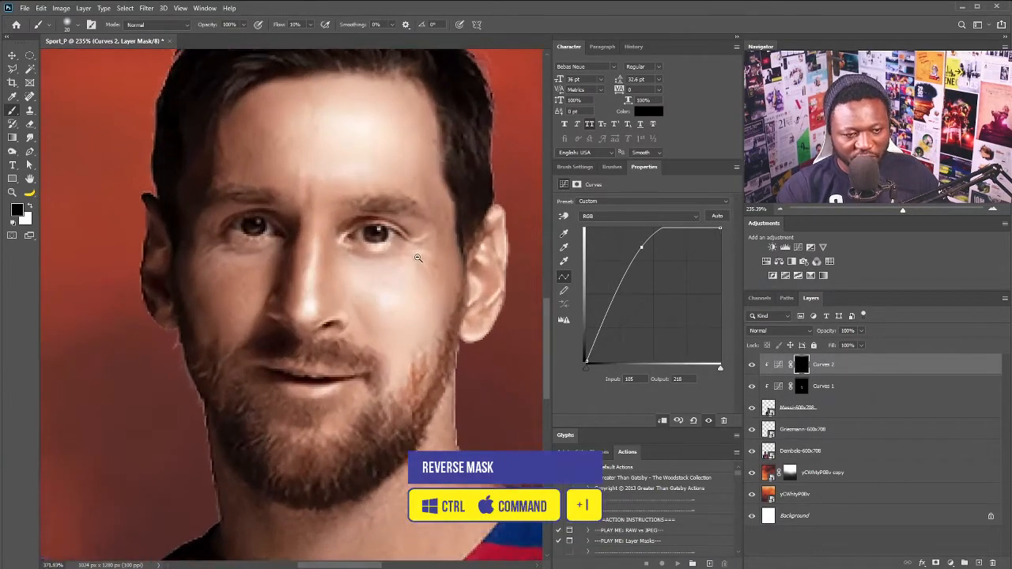
scroll(388, 276, up, 3)
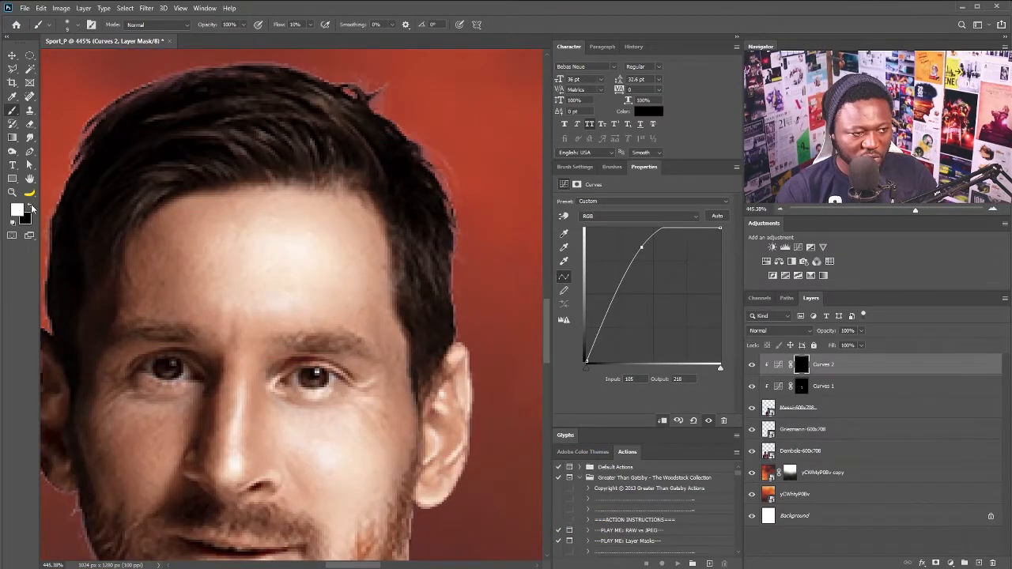
click(32, 207)
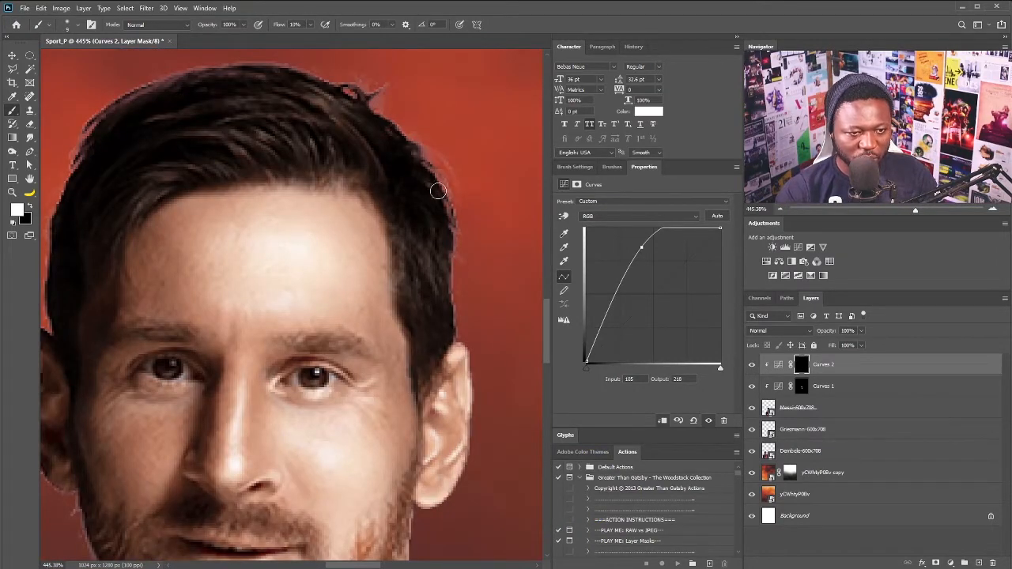
mouse_move(438, 190)
mouse_down()
mouse_move(431, 166)
mouse_move(447, 174)
mouse_move(459, 373)
mouse_up()
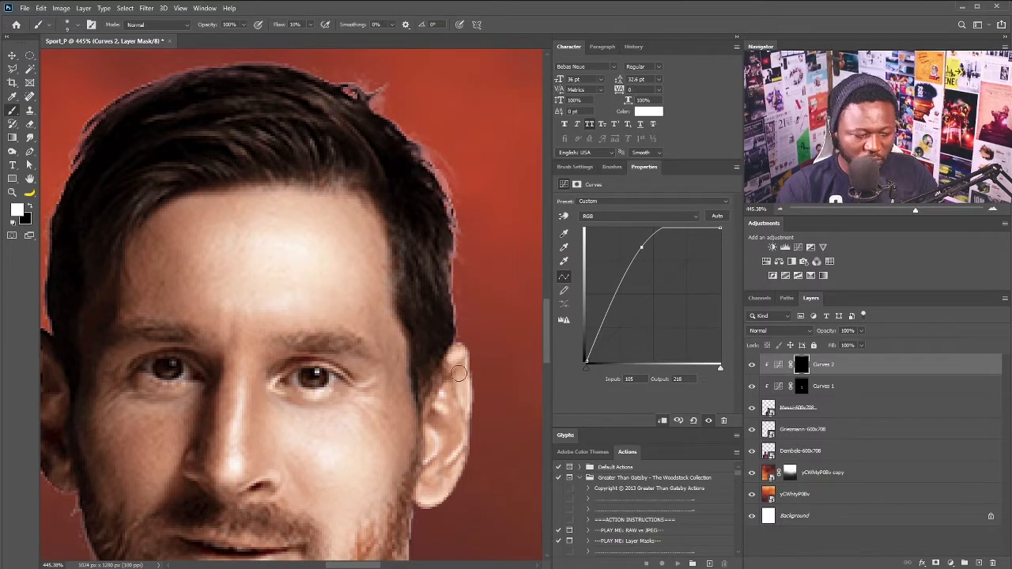
drag(443, 499, 461, 352)
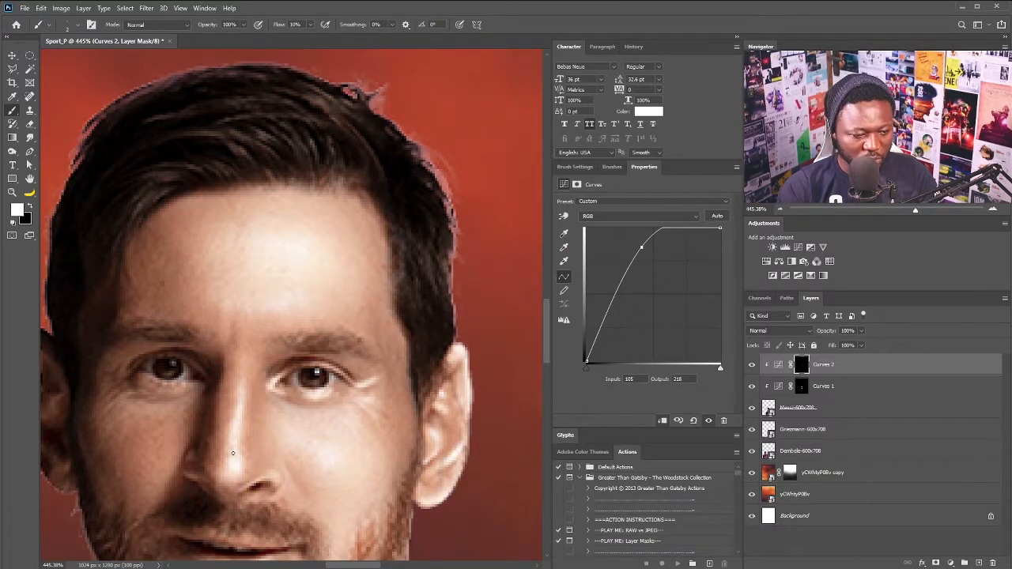
drag(238, 415, 235, 481)
Step: Paint the Curves 2 mask white with a larger brush over Messi's lit cheek and forehead to intensify their highlights
key(bracketright)
key(bracketright)
key(bracketright)
key(bracketright)
key(bracketright)
key(bracketright)
key(bracketright)
key(bracketright)
key(bracketright)
key(bracketright)
click(328, 452)
mouse_move(276, 245)
mouse_down()
mouse_move(321, 239)
mouse_move(332, 213)
mouse_up()
mouse_move(484, 340)
mouse_down()
mouse_move(375, 365)
mouse_move(506, 365)
mouse_up()
Step: Paint white on the Curves 1 mask over the lit side of Messi's neck, reducing the brush size near the edge
click(802, 386)
mouse_move(375, 317)
mouse_down()
mouse_move(441, 422)
mouse_move(488, 293)
mouse_up()
drag(434, 265, 312, 323)
key(bracketleft)
key(bracketleft)
key(bracketleft)
key(bracketleft)
mouse_move(419, 159)
mouse_down()
mouse_move(466, 251)
mouse_move(433, 317)
mouse_move(401, 210)
mouse_move(434, 293)
mouse_up()
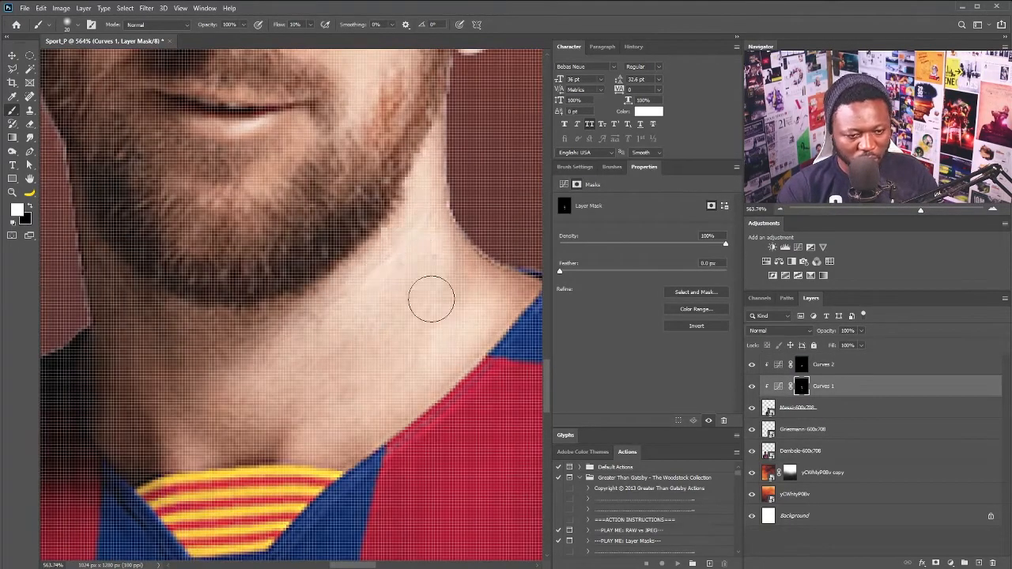
Step: Paint a stronger rim highlight along the outer edge of Messi's neck on the Curves 2 mask
click(802, 364)
mouse_move(442, 105)
mouse_down()
mouse_move(447, 216)
mouse_move(516, 275)
mouse_up()
key(bracketright)
key(bracketright)
drag(443, 100, 442, 177)
Step: Paint white on the Curves 2 mask along the top edge of Messi's jersey shoulder, varying the brush size
mouse_move(445, 219)
mouse_down()
mouse_move(226, 226)
mouse_move(83, 208)
mouse_up()
drag(190, 274, 265, 314)
mouse_move(343, 322)
mouse_down()
mouse_move(284, 320)
mouse_move(490, 455)
mouse_up()
key(bracketright)
key(bracketright)
key(bracketright)
key(bracketright)
key(bracketright)
key(bracketright)
drag(381, 372, 278, 331)
key(bracketleft)
key(bracketleft)
key(bracketleft)
key(bracketleft)
key(bracketleft)
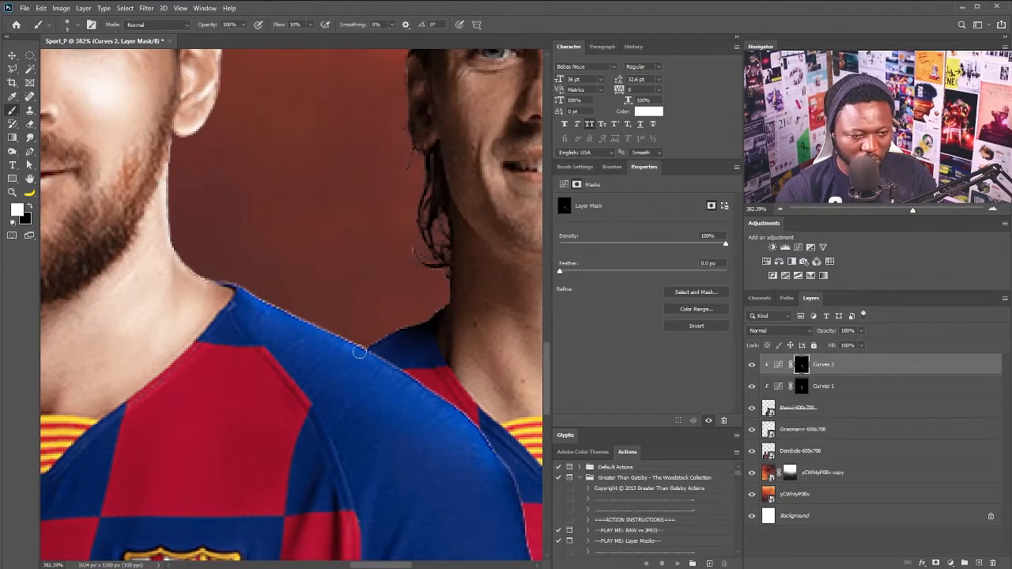
drag(358, 352, 460, 419)
Step: Paint white on the Curves 1 mask with a larger brush to spread a soft highlight over Messi's jersey shoulder
click(801, 386)
key(bracketright)
key(bracketright)
key(bracketright)
key(bracketright)
mouse_move(267, 314)
mouse_down()
mouse_move(377, 345)
mouse_move(489, 443)
mouse_up()
key(bracketright)
key(bracketright)
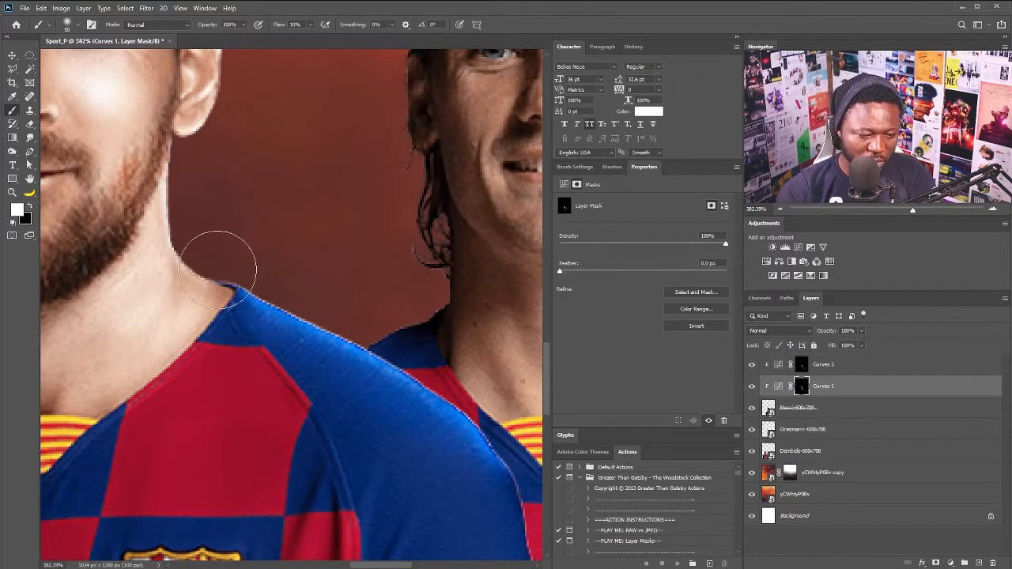
key(bracketright)
drag(238, 274, 486, 442)
Step: Return to the Curves 2 mask and brighten Messi's beard and chin area with a smaller brush
key(bracketleft)
key(bracketleft)
key(bracketleft)
key(bracketleft)
key(bracketleft)
key(bracketleft)
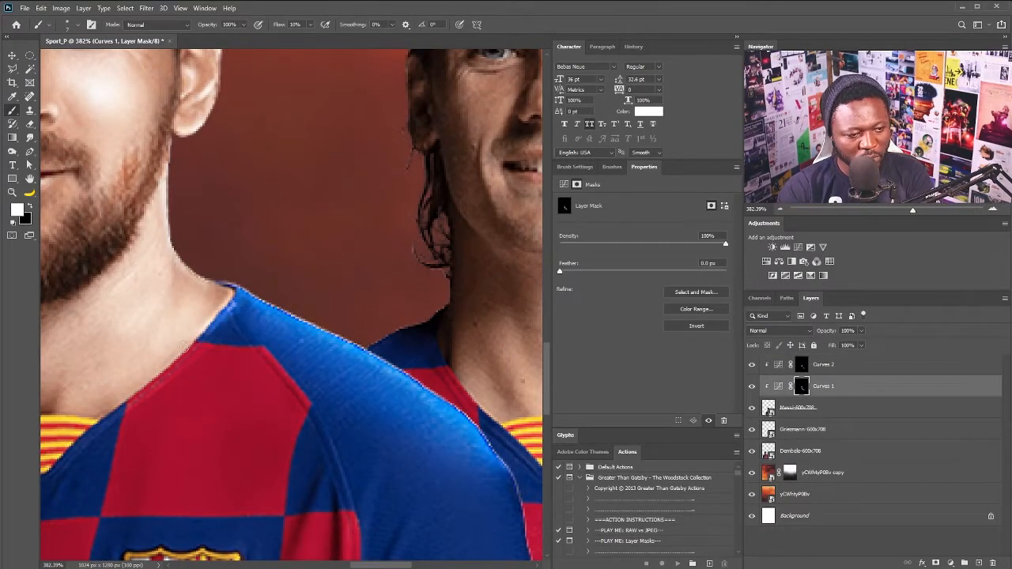
key(alt+bracketright)
scroll(377, 226, down, 5)
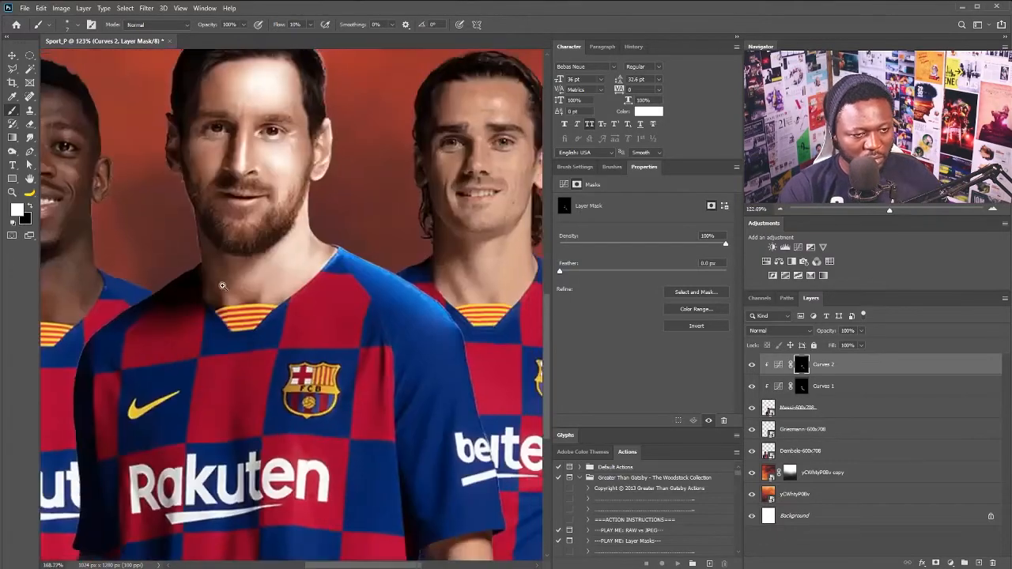
scroll(226, 282, up, 5)
scroll(281, 314, down, 5)
scroll(347, 319, up, 2)
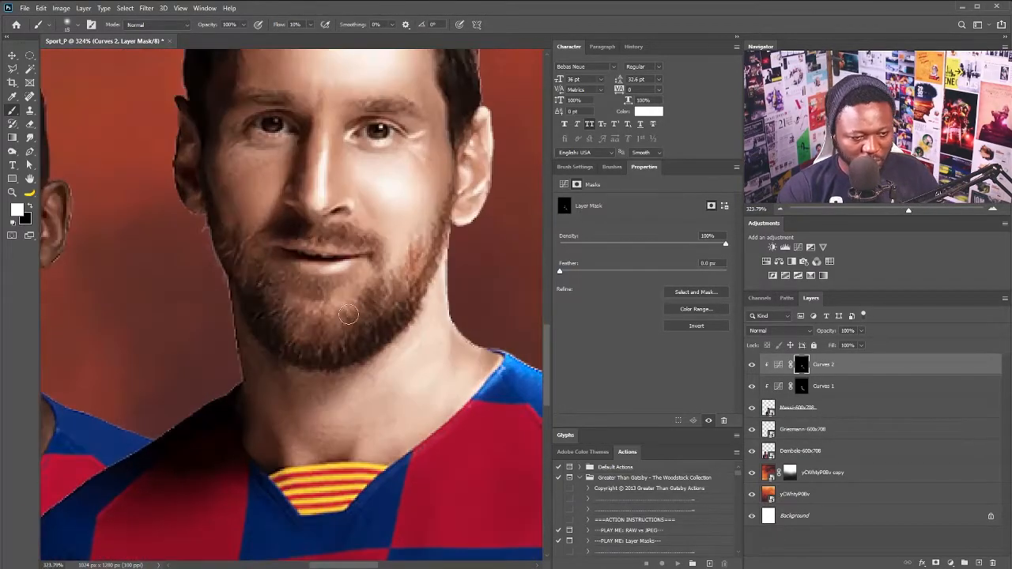
scroll(366, 274, down, 2)
drag(365, 274, 277, 332)
scroll(380, 253, up, 3)
Step: Add a Curves adjustment clipped to the Griezmann layer with input 102, output 206 and an inverted mask
click(802, 430)
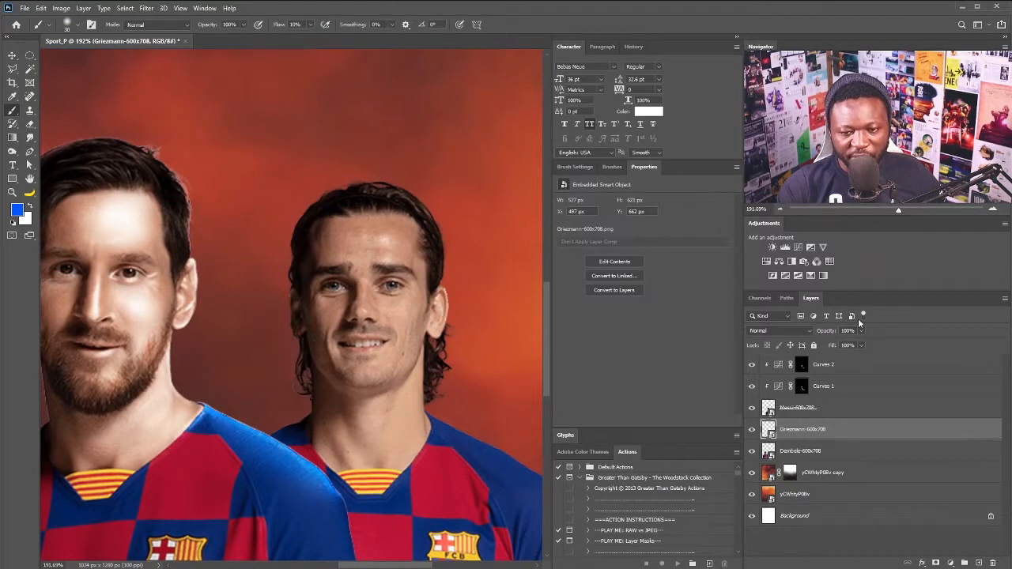
click(797, 248)
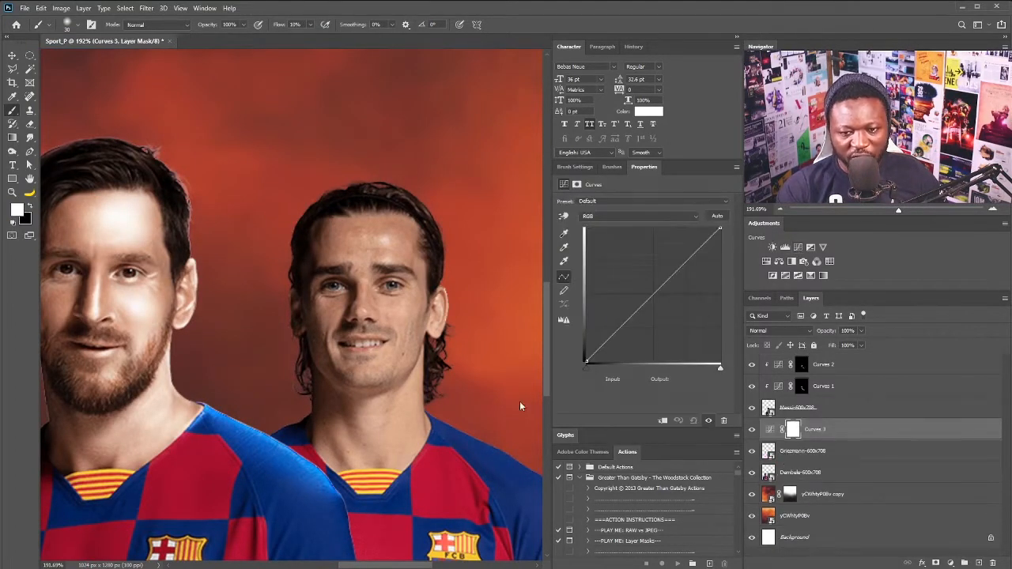
click(663, 420)
drag(643, 297, 639, 251)
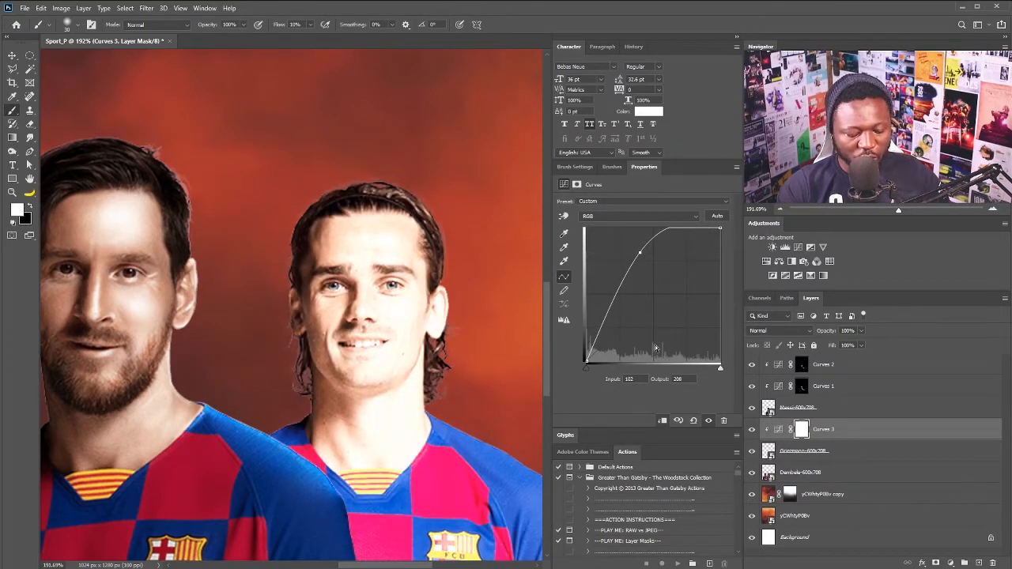
key(ctrl+i)
Step: Paint white on the Curves 3 mask over Griezmann's forehead to build its highlight
drag(413, 251, 436, 286)
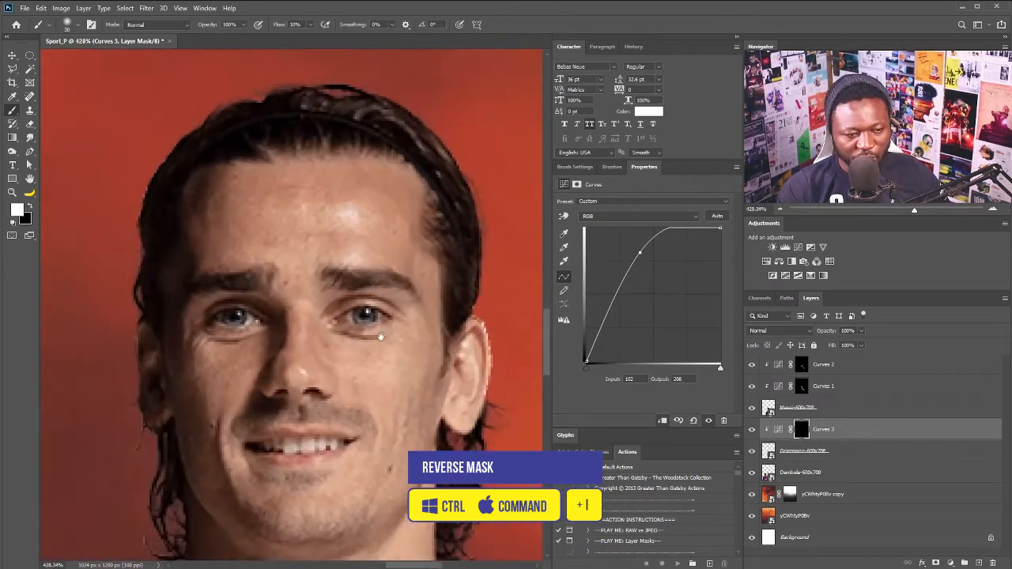
drag(411, 332, 369, 266)
mouse_move(328, 214)
mouse_down()
mouse_move(388, 219)
mouse_move(331, 246)
mouse_move(361, 264)
mouse_move(402, 235)
mouse_move(368, 206)
mouse_up()
drag(412, 288, 411, 340)
Step: Brighten Griezmann's lit upper cheek and brow area on the Curves 3 mask, adjusting the brush size
key([)
key([)
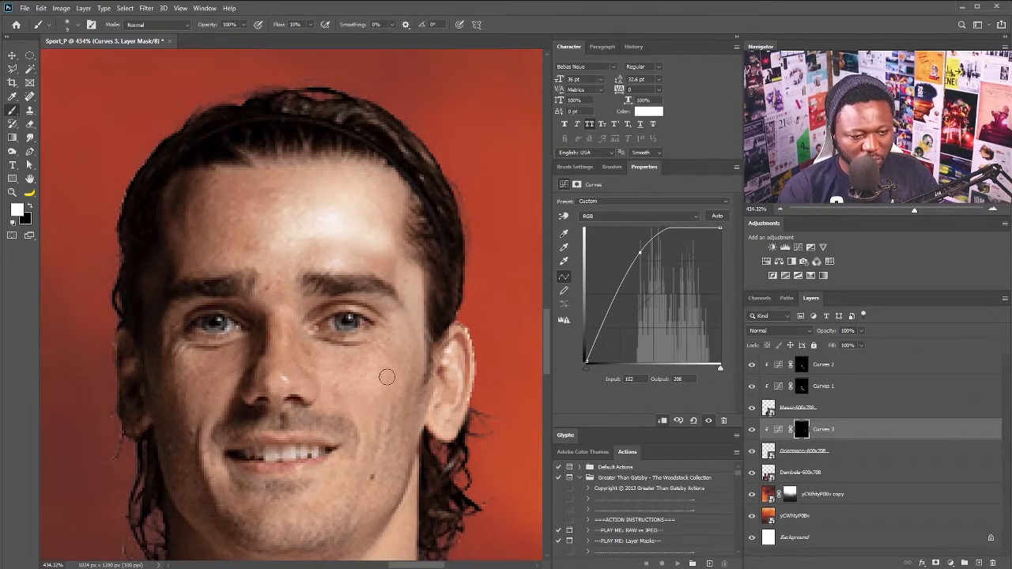
key(])
mouse_move(385, 375)
mouse_down()
mouse_move(401, 337)
mouse_move(395, 375)
mouse_up()
key([)
key([)
drag(332, 270, 434, 294)
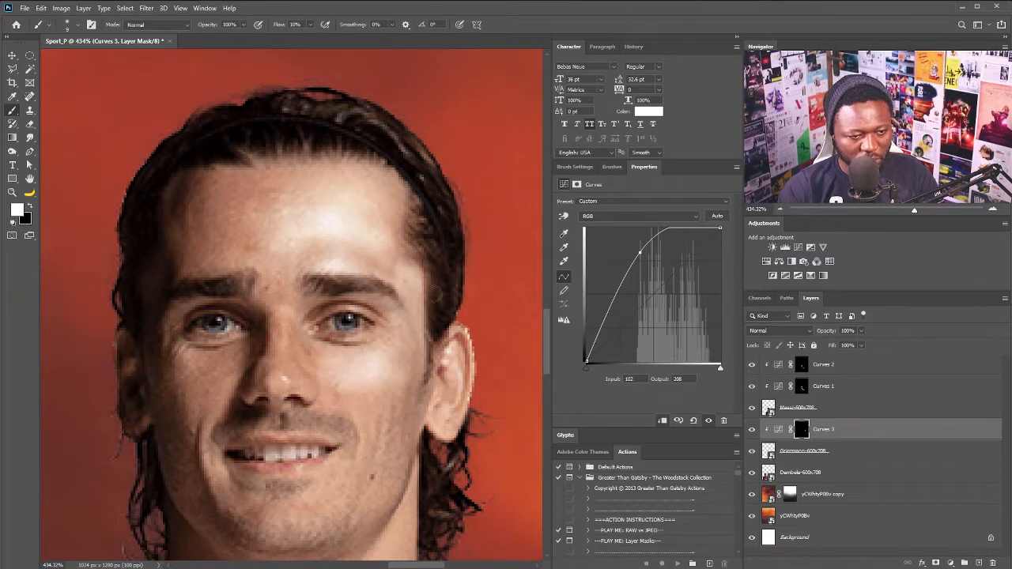
Step: Paint the Curves 3 mask white with a larger brush down Griezmann's lit cheek to the jaw and chin
key(])
key(])
key(])
key(])
mouse_move(411, 364)
mouse_down()
mouse_move(385, 479)
mouse_move(368, 467)
mouse_move(343, 493)
mouse_move(360, 474)
mouse_up()
Step: Brighten Griezmann's lit ear on the Curves 3 mask, using a much smaller brush for its outer rim
key([)
key([)
mouse_move(450, 347)
mouse_down()
mouse_move(446, 428)
mouse_move(460, 372)
mouse_up()
key([)
key([)
key([)
key([)
key([)
key([)
key([)
drag(437, 408, 467, 330)
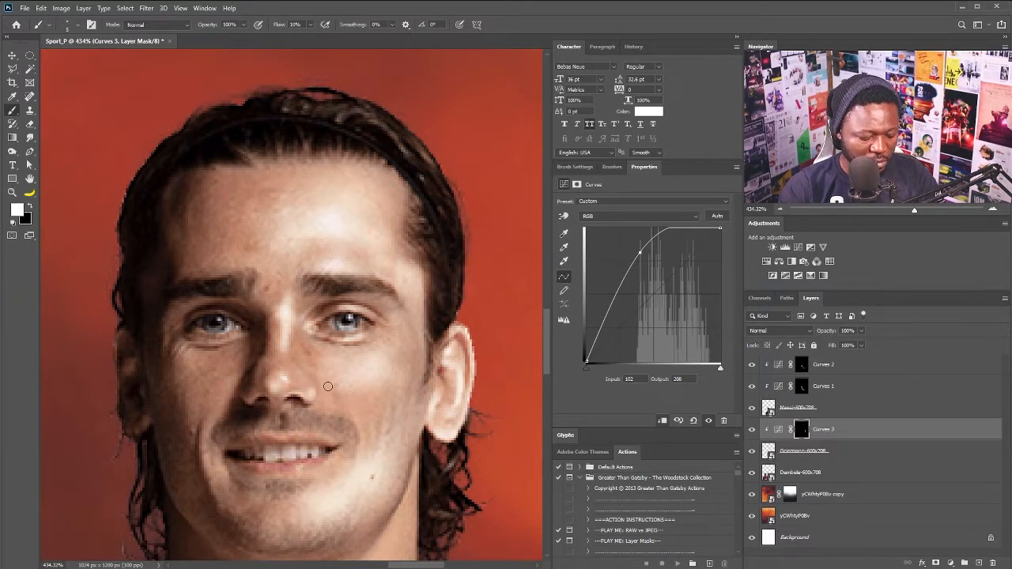
key(x)
key(x)
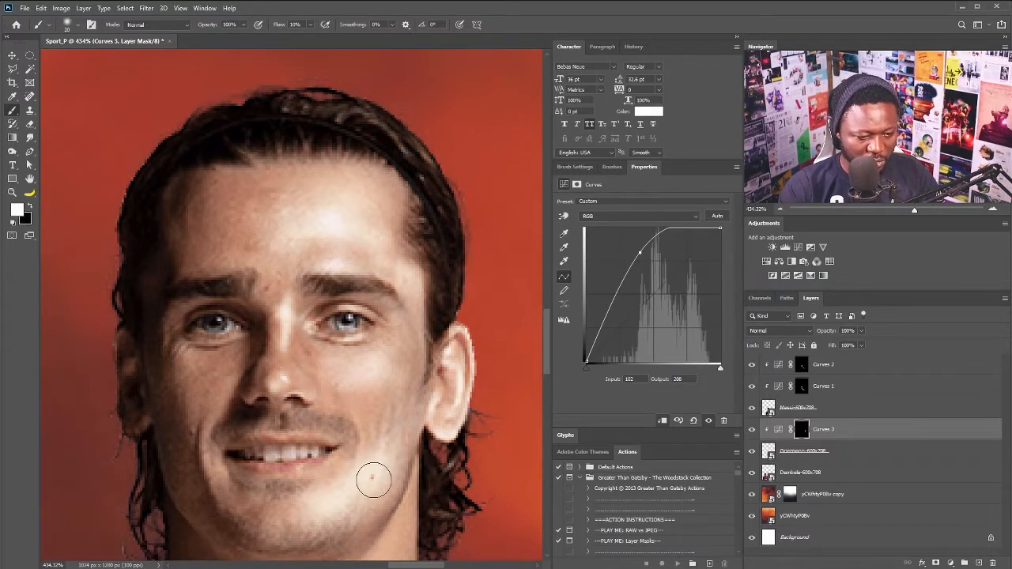
Step: Refine Griezmann's face on the Curves 3 mask, toning down the outer cheek with black and brightening the forehead and chin with white
scroll(457, 311, down, 5)
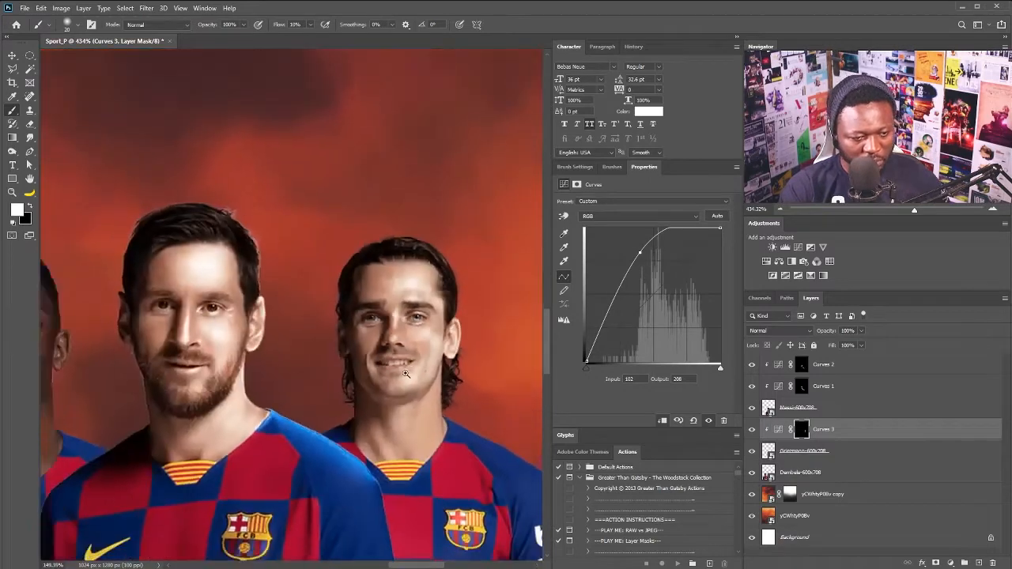
scroll(457, 311, up, 4)
mouse_move(386, 375)
mouse_down()
mouse_move(391, 424)
mouse_move(418, 340)
mouse_up()
scroll(423, 356, down, 3)
scroll(425, 374, up, 3)
key(x)
mouse_move(425, 374)
mouse_down()
mouse_move(400, 420)
mouse_move(411, 412)
mouse_up()
key(x)
drag(359, 252, 345, 221)
drag(378, 464, 372, 477)
Step: Paint white with a larger brush on the Curves 3 mask over the lit side of Griezmann's neck
scroll(372, 477, up, 2)
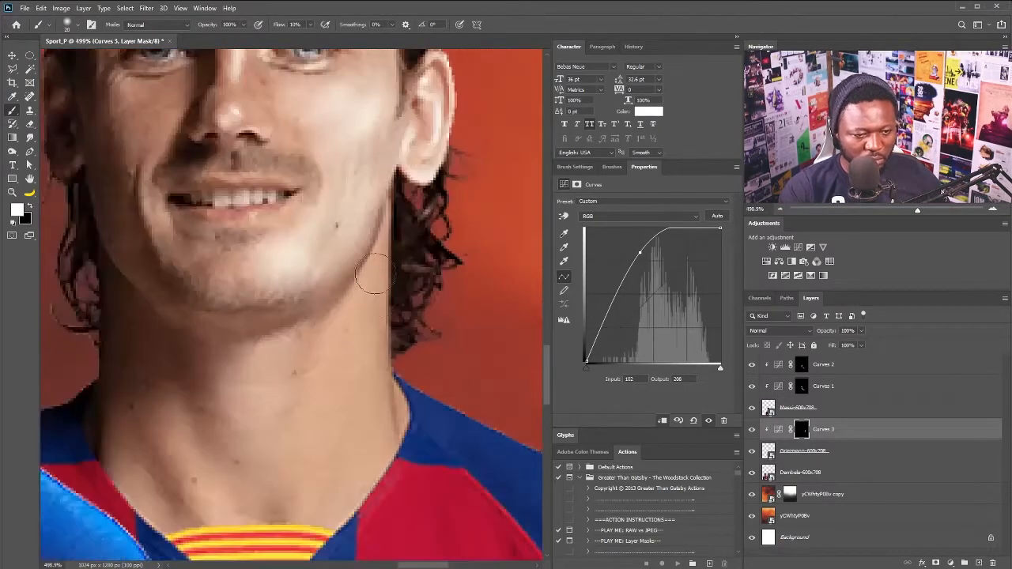
key(])
key(])
mouse_move(377, 267)
mouse_down()
mouse_move(364, 340)
mouse_move(362, 294)
mouse_move(373, 443)
mouse_up()
key(])
key(])
key(])
key(])
mouse_move(359, 370)
mouse_down()
mouse_move(358, 313)
mouse_move(352, 354)
mouse_up()
Step: Paint a thin highlight along the outer edge of Griezmann's neck on the Curves 3 mask with a small brush
key([)
key([)
key([)
key([)
key([)
key([)
key([)
key([)
key([)
mouse_move(388, 289)
mouse_down()
mouse_move(385, 237)
mouse_move(385, 290)
mouse_up()
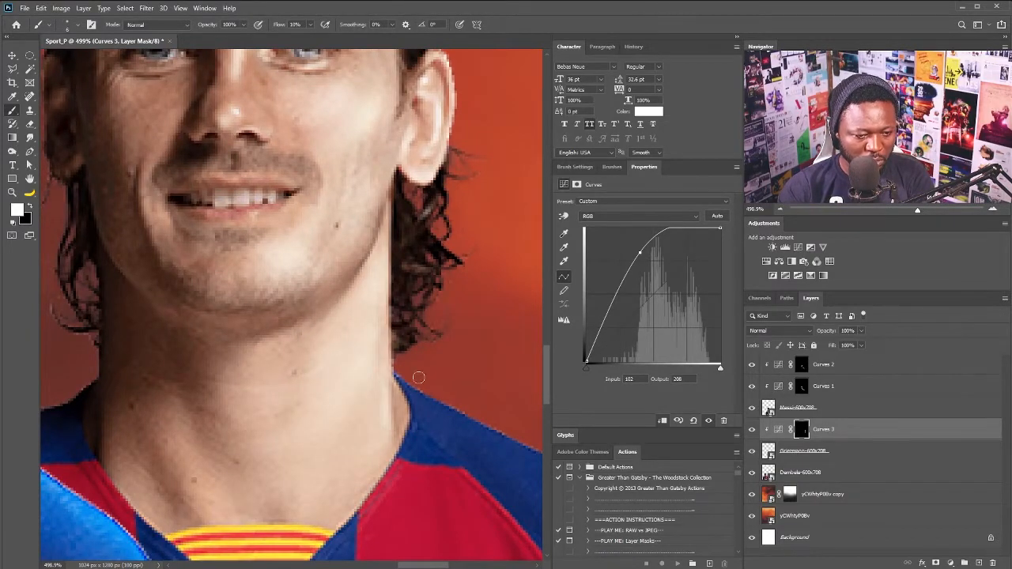
Step: Paint white with a large brush on the Curves 3 mask over Griezmann's jersey shoulder
scroll(354, 358, down, 2)
key(])
key(])
key(])
key(])
key(])
key(])
key(])
key(])
drag(382, 353, 356, 361)
drag(381, 403, 276, 341)
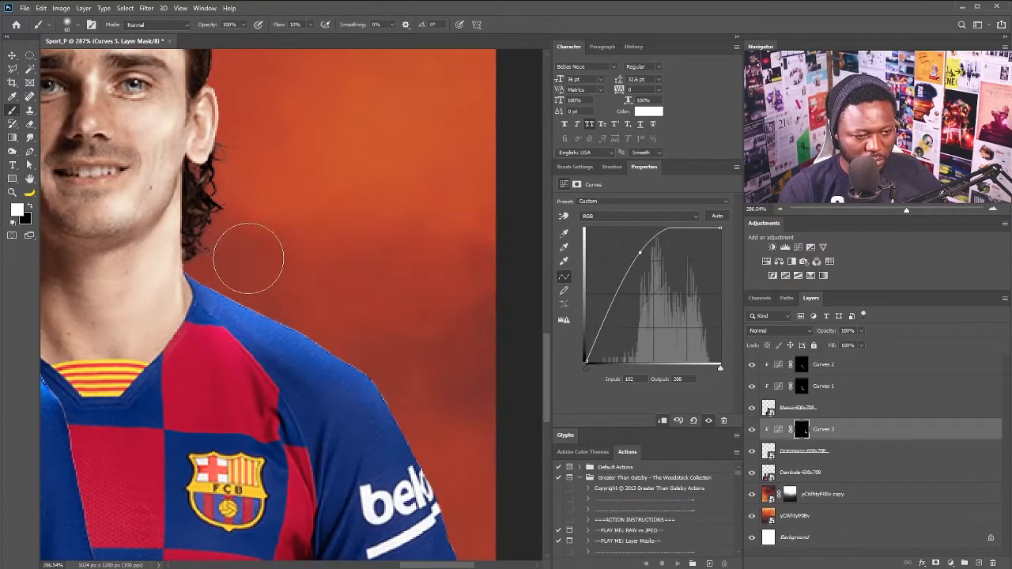
mouse_move(237, 225)
mouse_down()
mouse_move(354, 436)
mouse_move(355, 311)
mouse_up()
Step: Add a second Curves adjustment clipped to the Griezmann layer with input 98, output 187 and an inverted mask
scroll(355, 312, up, 4)
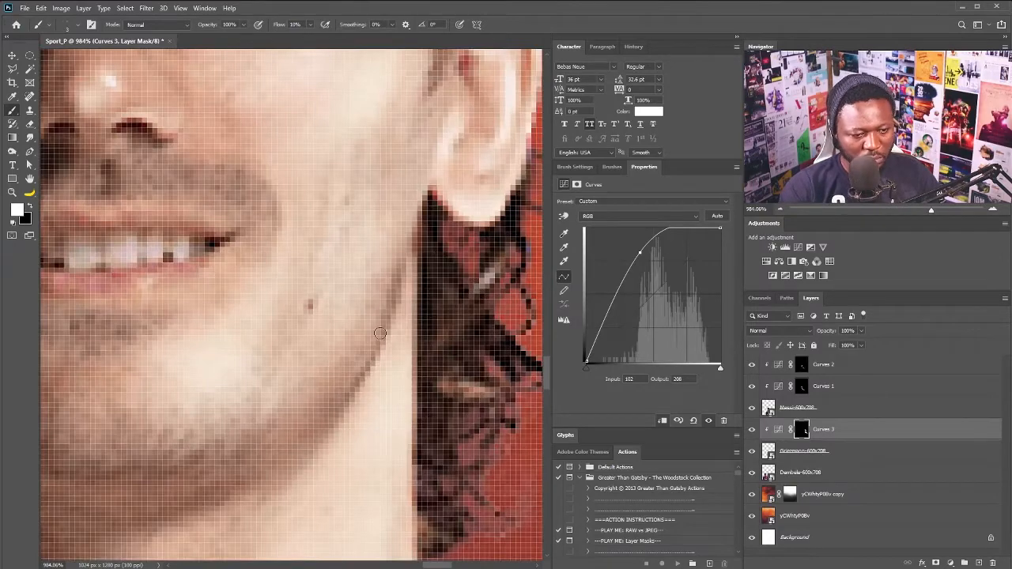
scroll(433, 248, down, 5)
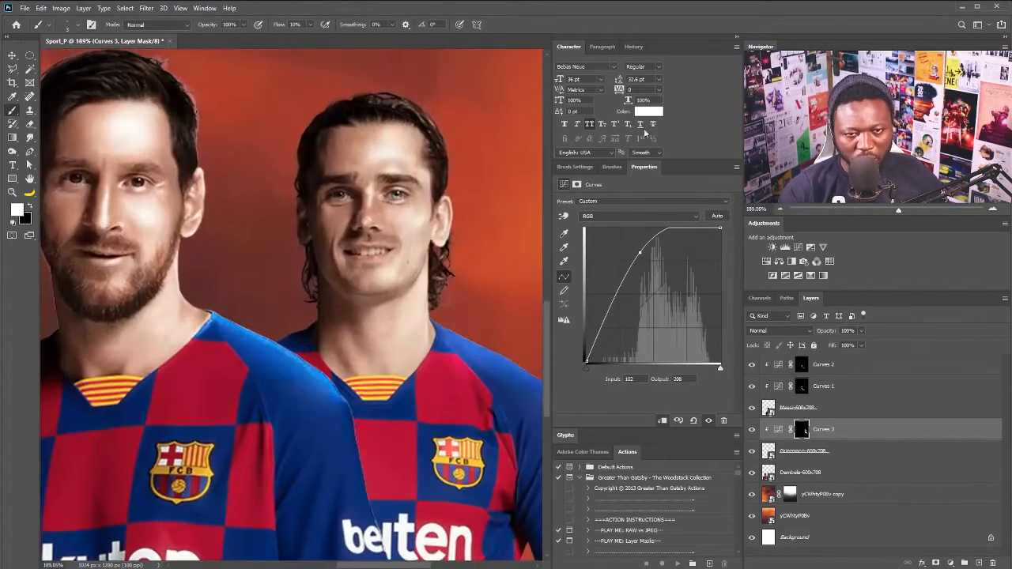
click(798, 248)
drag(650, 298, 638, 264)
click(663, 421)
key(ctrl+i)
scroll(470, 331, up, 5)
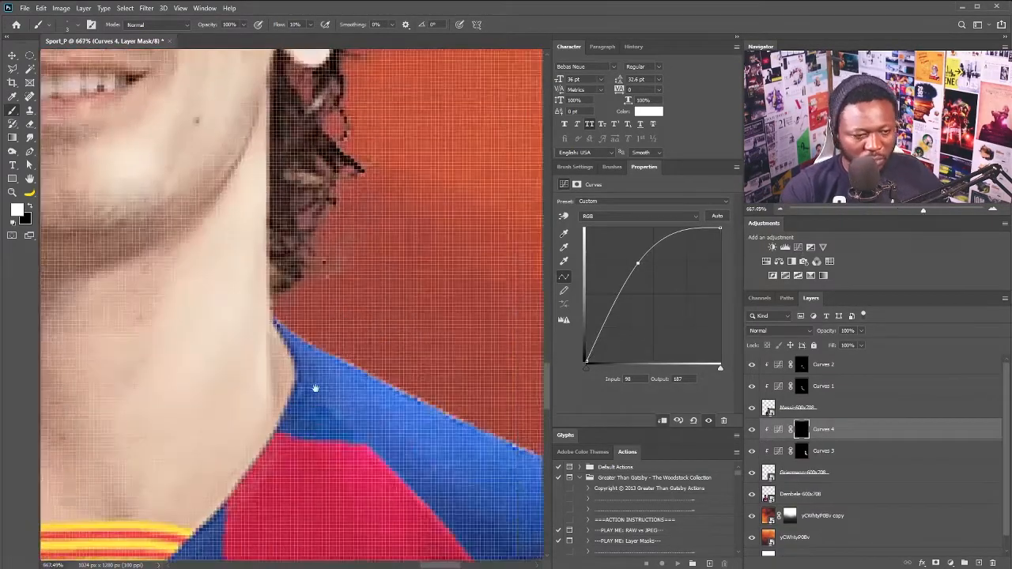
Step: Paint white with a large soft brush on the Curves 4 mask over Griezmann's hair beside his neck
scroll(405, 351, down, 3)
key(])
key(])
key(])
key(])
key(])
key(])
key(])
key(])
key(])
key(])
key(])
key(])
key(])
key(])
key(])
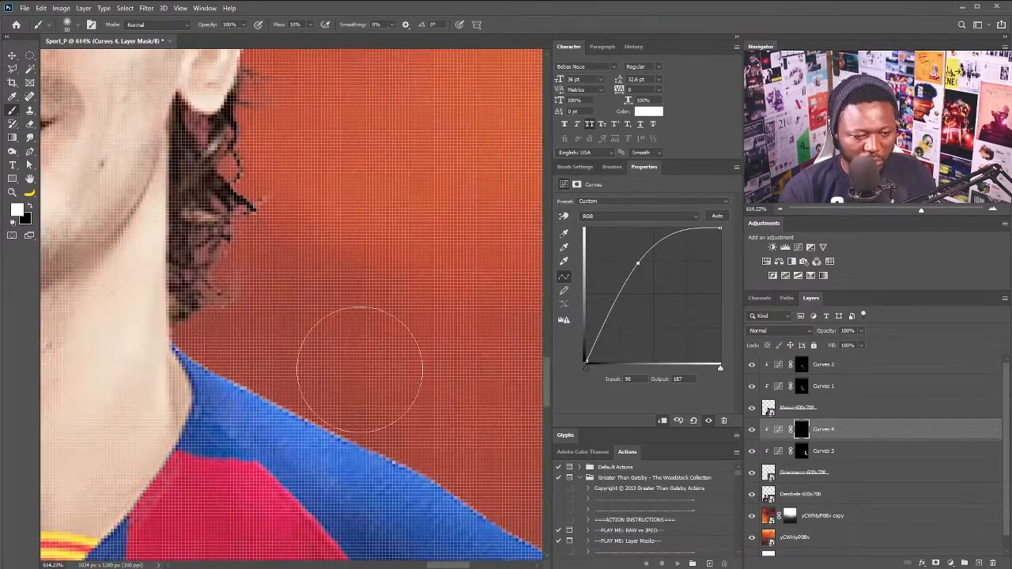
drag(358, 368, 236, 299)
Step: Paint white with a small brush on the Curves 4 mask over Griezmann's lit ear
scroll(419, 276, down, 3)
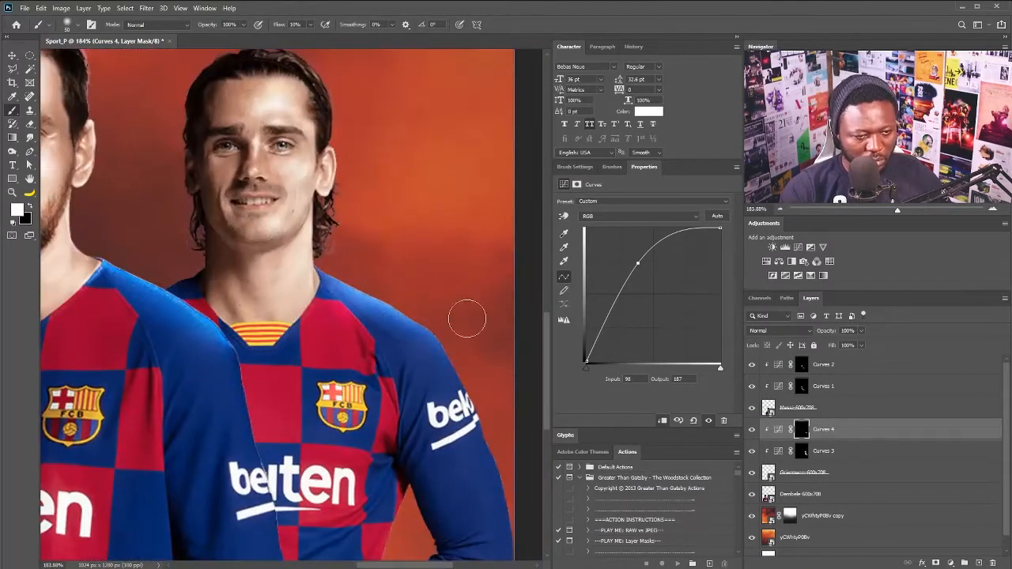
scroll(340, 320, up, 3)
scroll(366, 229, up, 5)
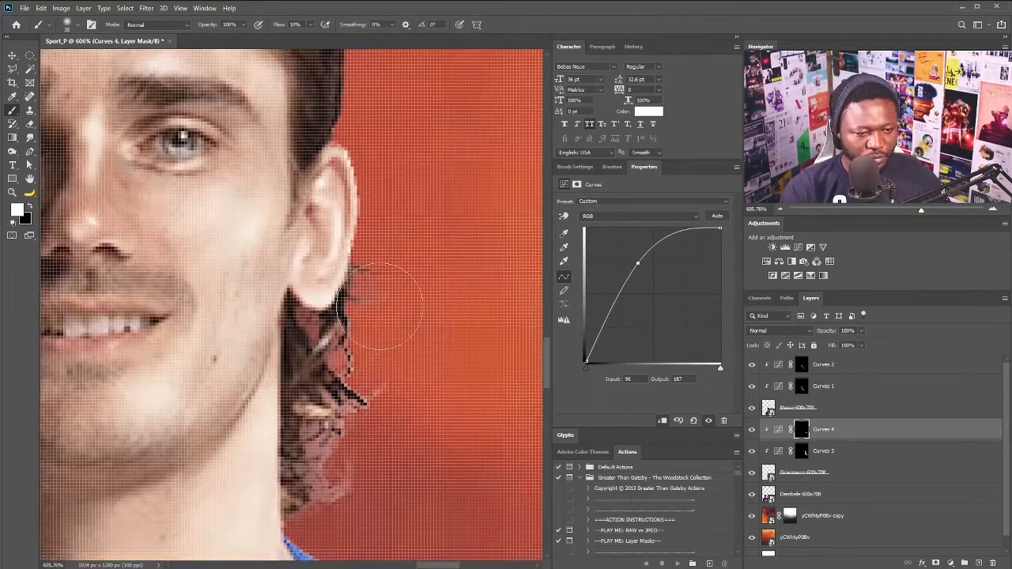
key([)
key([)
key([)
key([)
key([)
mouse_move(377, 233)
mouse_down()
mouse_move(452, 343)
mouse_move(339, 293)
mouse_move(346, 375)
mouse_up()
scroll(330, 439, down, 3)
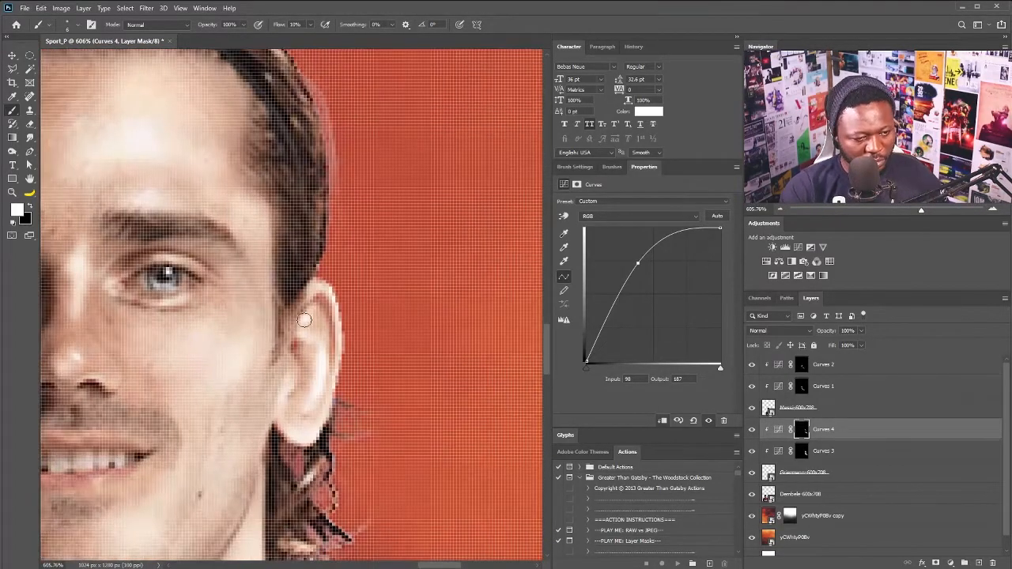
Step: Paint white with a larger brush on the Curves 4 mask over Griezmann's lit cheek below the eye
key(])
key(])
key(])
key(])
key(])
drag(232, 357, 192, 289)
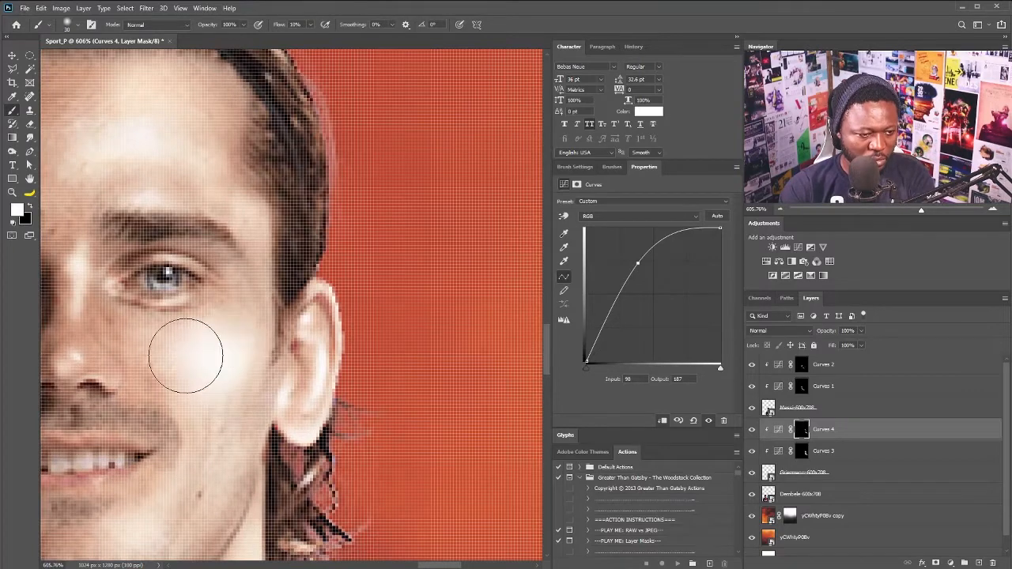
scroll(264, 295, up, 3)
mouse_move(264, 296)
mouse_down()
mouse_move(316, 237)
mouse_move(382, 321)
mouse_up()
Step: Paint a thin highlight along the edge of Griezmann's jawline on the Curves 4 mask with a tiny brush
scroll(381, 321, down, 5)
key([)
key([)
key([)
key([)
key([)
key([)
key([)
key([)
key([)
key([)
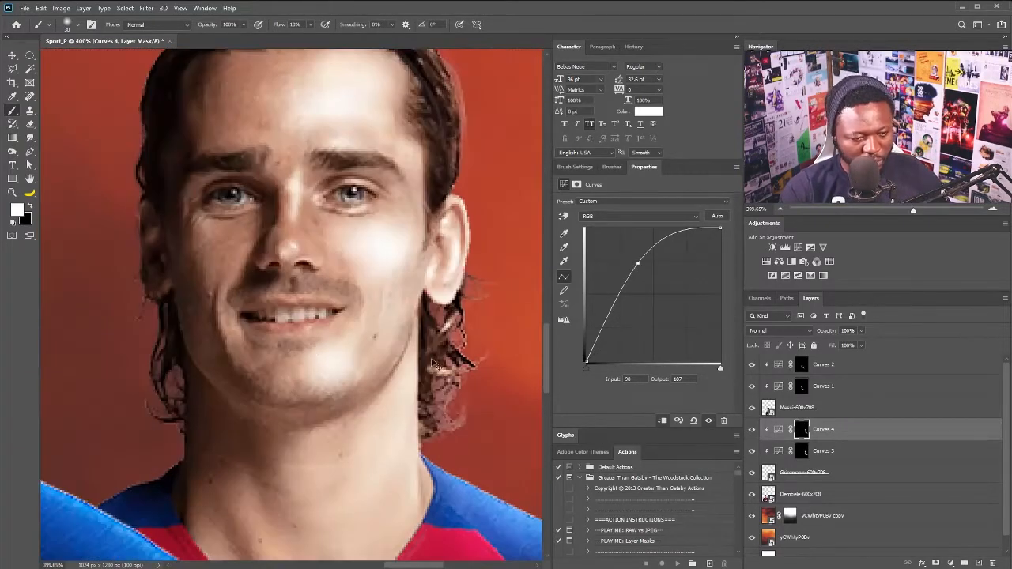
scroll(344, 348, up, 10)
drag(448, 386, 285, 205)
drag(309, 338, 344, 286)
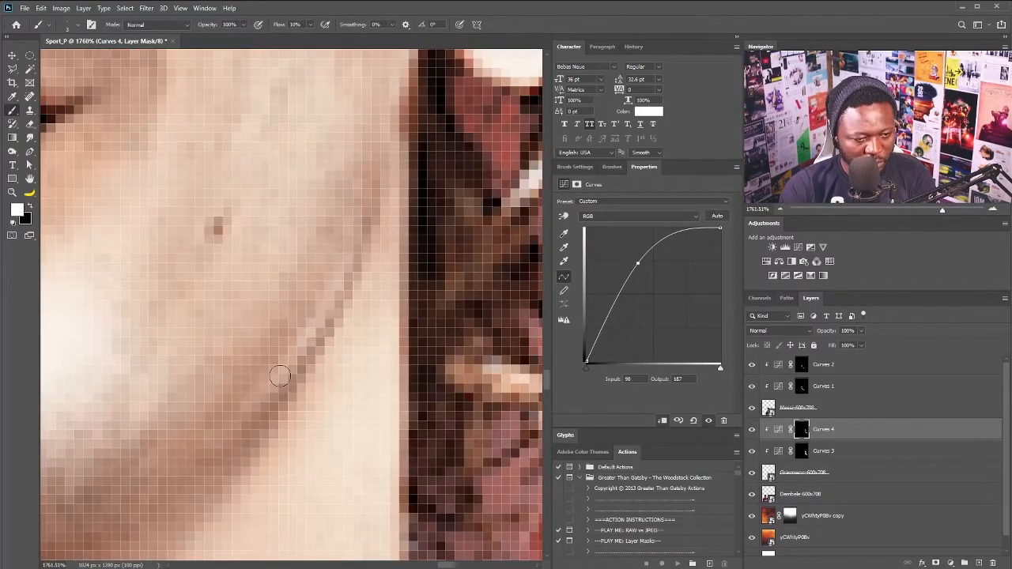
mouse_move(269, 379)
mouse_down()
mouse_move(203, 442)
mouse_move(315, 313)
mouse_move(222, 431)
mouse_move(303, 343)
mouse_move(299, 287)
mouse_move(328, 237)
mouse_up()
Step: Widen the highlight on Griezmann's jawline with a slightly larger brush on the Curves 4 mask
key(])
key(])
key(])
key(])
key(])
mouse_move(359, 230)
mouse_down()
mouse_move(269, 348)
mouse_move(239, 333)
mouse_up()
drag(237, 296, 420, 354)
Step: Add a Curves adjustment clipped to the Dembele layer with input 149, output 203 and an inverted mask
click(836, 492)
click(798, 248)
click(663, 420)
drag(659, 290, 664, 254)
key(ctrl+i)
Step: Paint white with a large soft brush on the Curves 5 mask over the lit side of Dembele's face and neck
scroll(277, 405, up, 3)
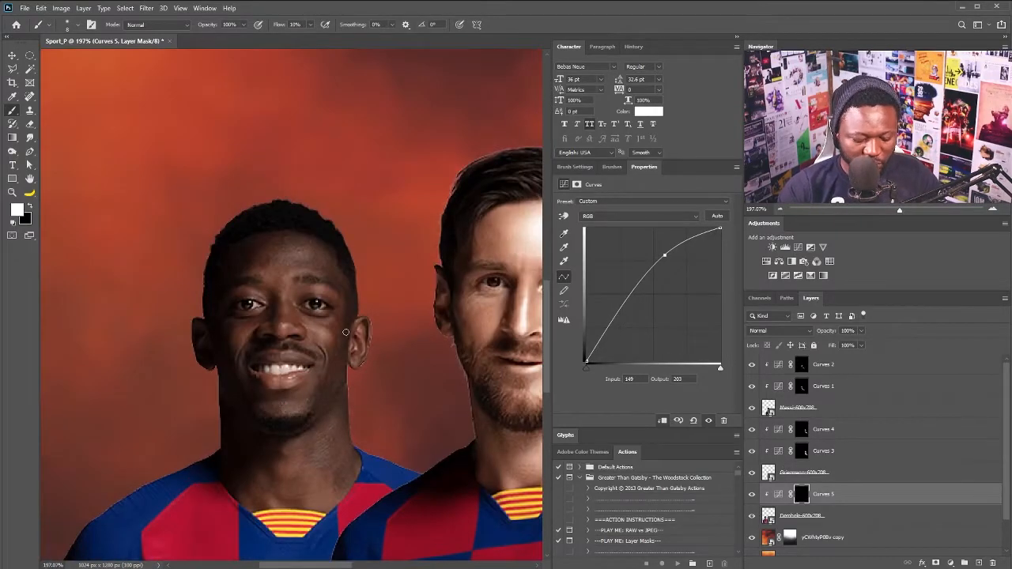
key(])
key(])
key(])
key(])
key(])
key(])
key(])
key(])
key(])
key(])
key(])
key(])
key(])
key(])
key(])
scroll(282, 307, up, 3)
drag(301, 354, 292, 302)
mouse_move(328, 448)
mouse_down()
mouse_move(290, 301)
mouse_move(240, 411)
mouse_move(300, 254)
mouse_up()
Step: Paint white with a reduced brush on the Curves 5 mask over Dembele's forehead and cheek
key([)
key([)
key([)
key([)
drag(313, 154, 294, 282)
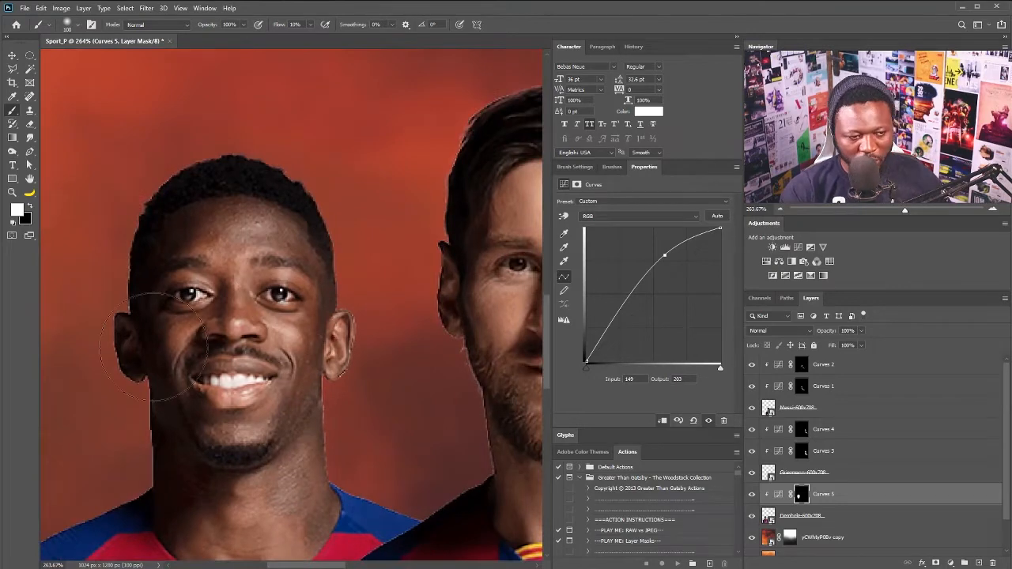
Step: Add a second Curves adjustment clipped to the Dembele layer with input 116, output 217 and an inverted mask
click(798, 247)
drag(648, 301, 647, 249)
key(ctrl+i)
Step: Paint highlights on the Curves 6 mask over Dembele's forehead, eyelid and the cheek below the eye, using a smaller brush near the eye
scroll(221, 275, up, 1)
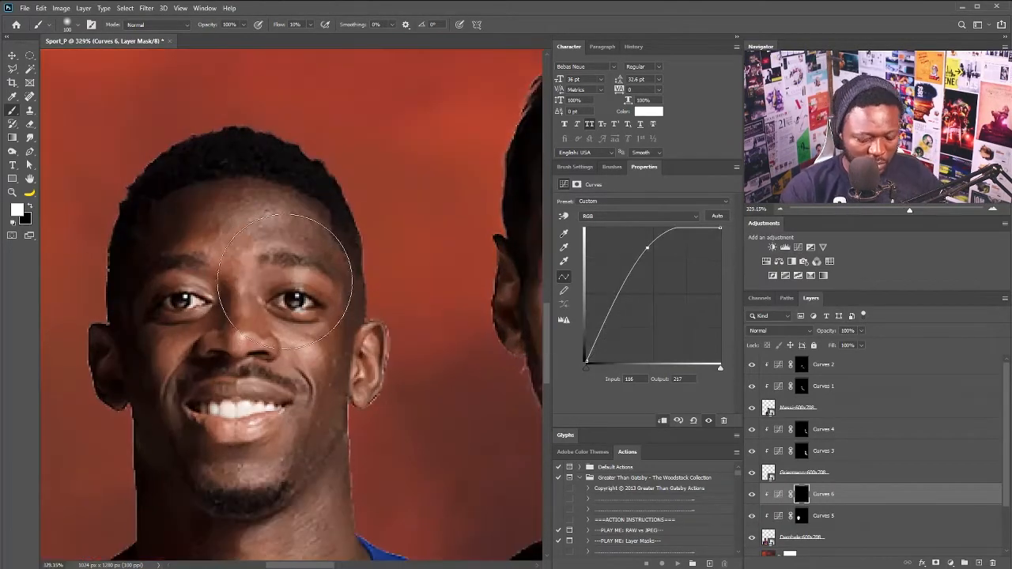
mouse_move(263, 225)
mouse_down()
mouse_move(302, 244)
mouse_move(305, 233)
mouse_up()
key([)
key([)
key([)
mouse_move(243, 273)
mouse_down()
mouse_move(292, 250)
mouse_move(305, 284)
mouse_up()
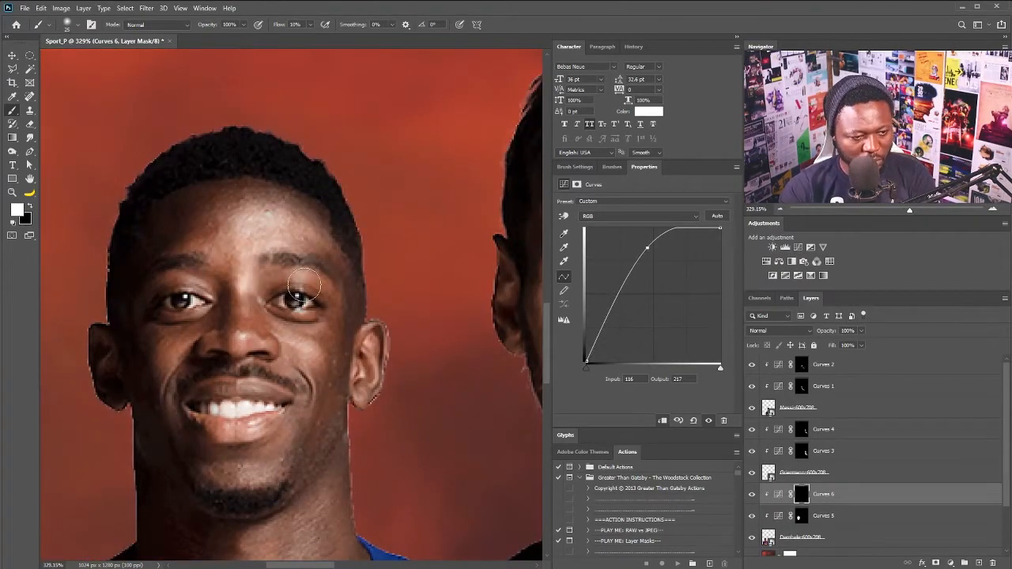
drag(299, 340, 332, 328)
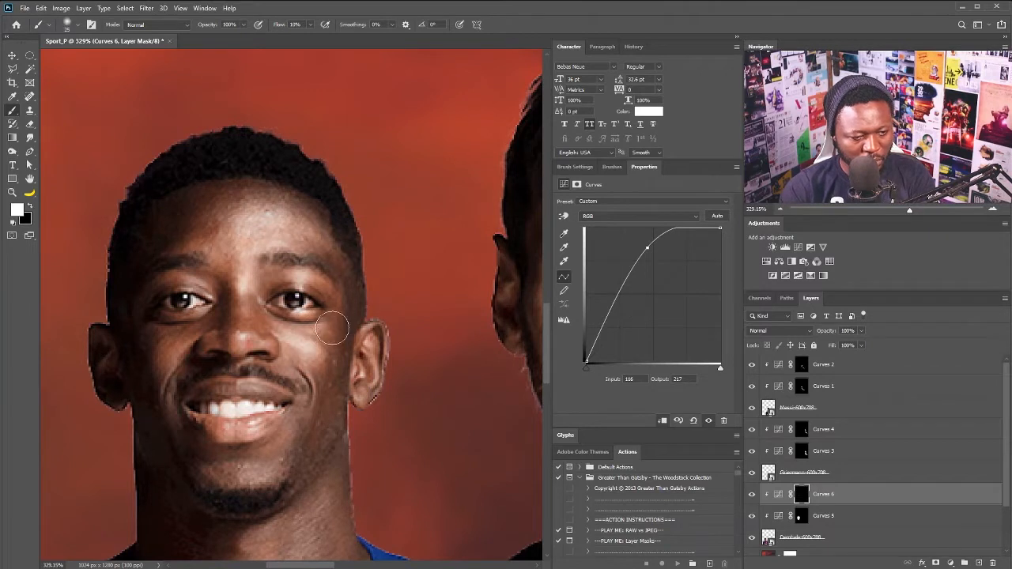
Step: Paint white on the Curves 6 mask over Dembele's lower cheek beside the mouth
key(])
key(])
key(])
key(])
key(])
mouse_move(289, 437)
mouse_down()
mouse_move(259, 472)
mouse_move(300, 425)
mouse_up()
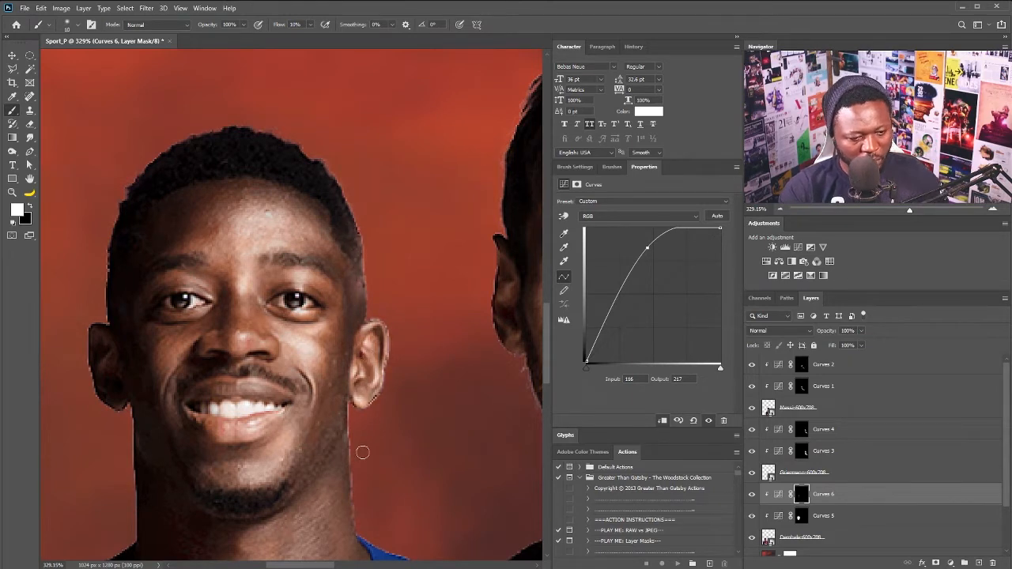
Step: Paint white with a larger soft brush on the Curves 6 mask down Dembele's jaw and the lit side of his neck
scroll(348, 238, down, 5)
key(])
key(])
key(])
key([)
key([)
key([)
key([)
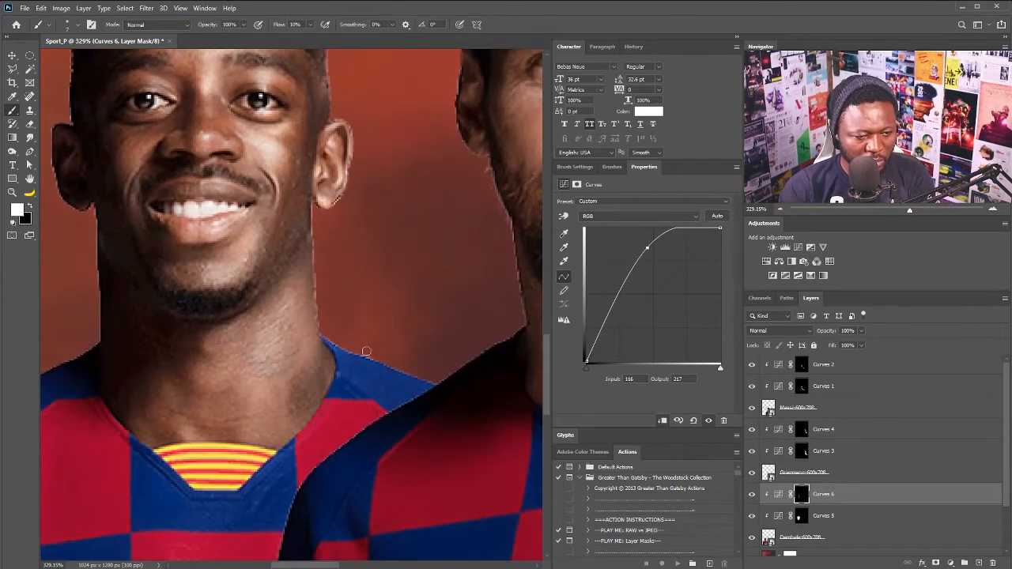
key(])
key(])
key(])
key(])
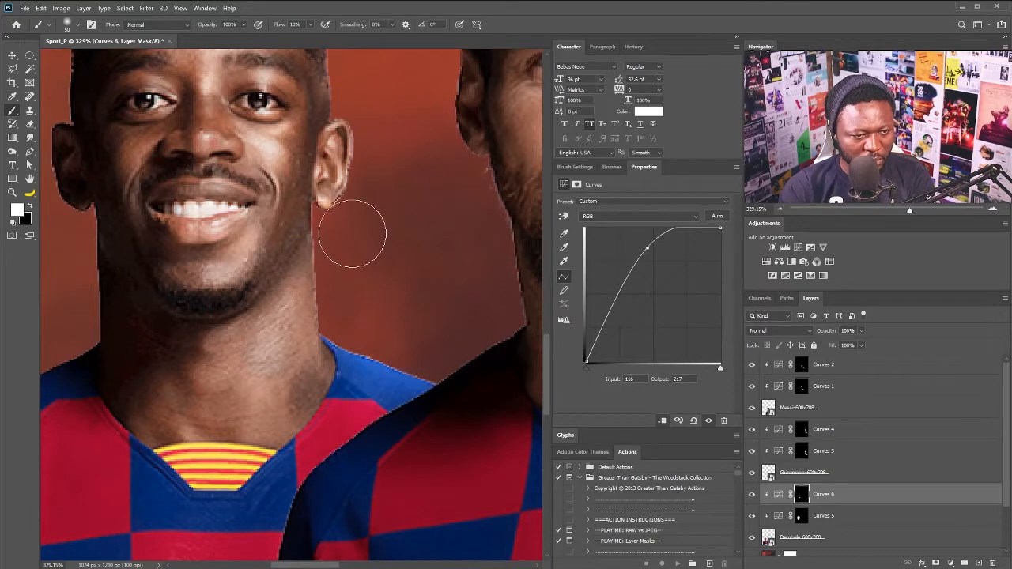
drag(273, 202, 310, 375)
Step: Brighten Dembele's eyes with a small white brush on the Curves 6 mask
scroll(237, 325, up, 4)
key([)
key([)
key([)
key([)
key([)
key([)
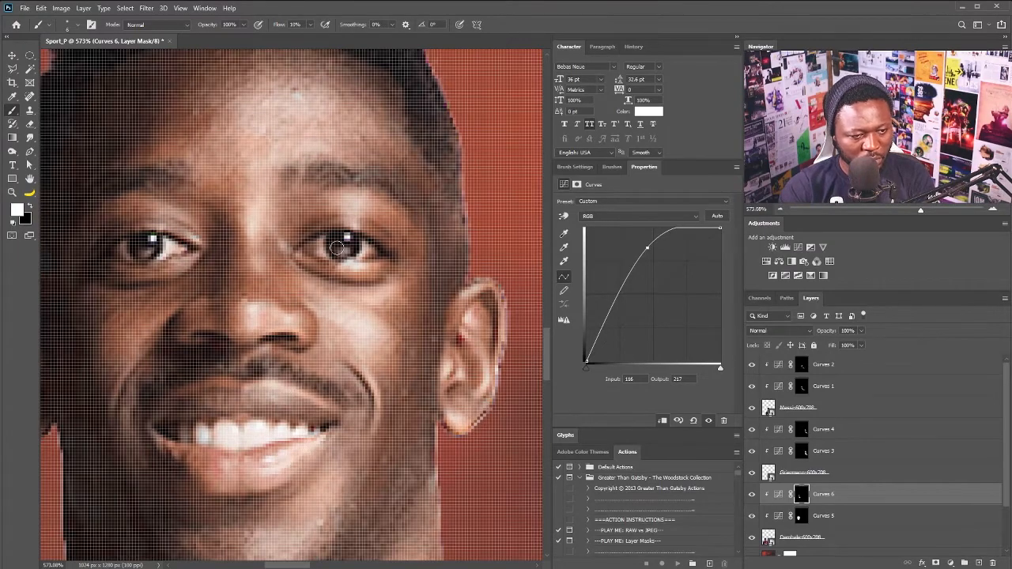
scroll(327, 252, down, 10)
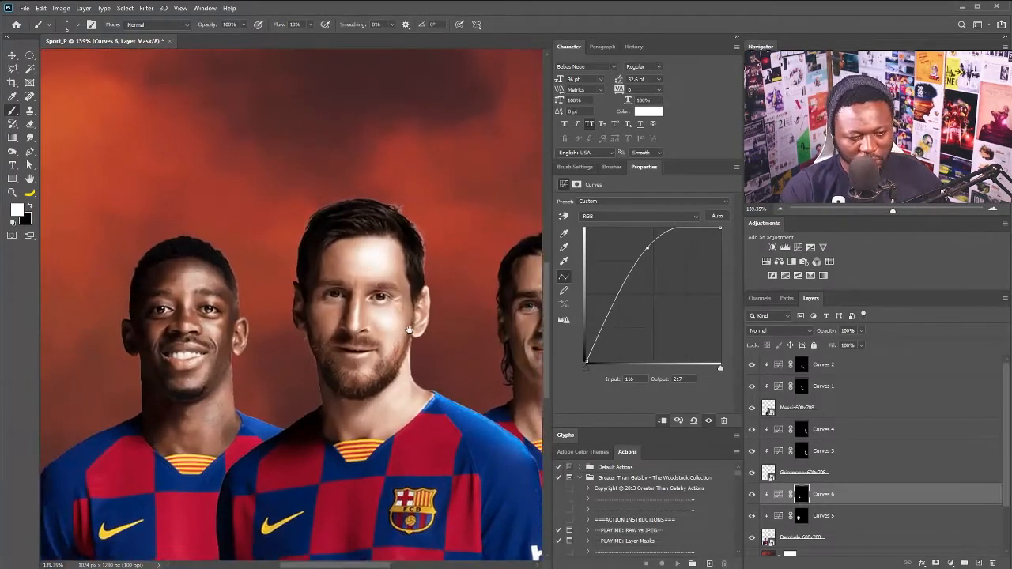
Step: Touch up Messi's eyes with the small white brush on the Curves 1 mask
drag(409, 330, 394, 338)
click(803, 366)
click(803, 386)
scroll(359, 290, up, 10)
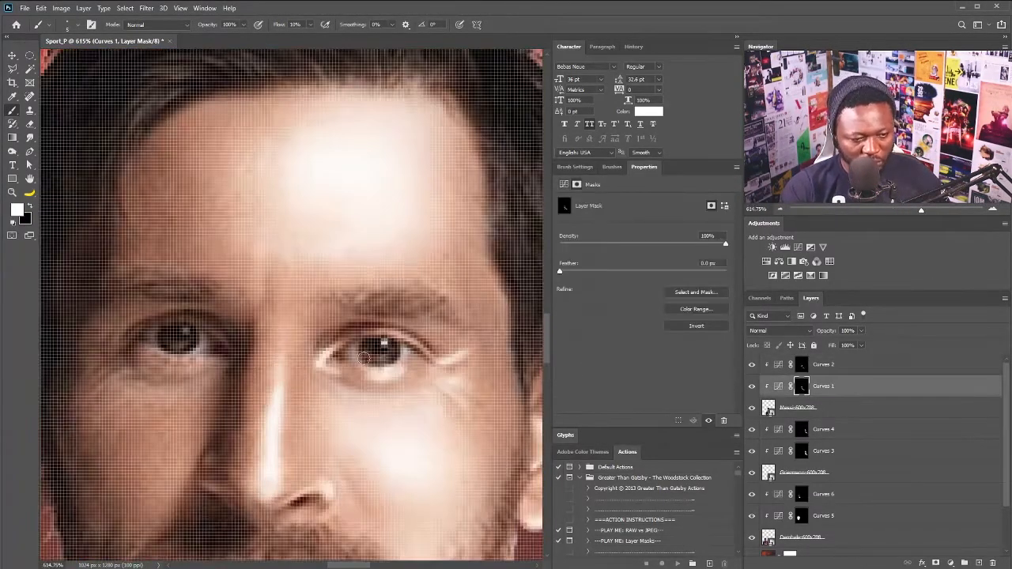
scroll(382, 345, down, 10)
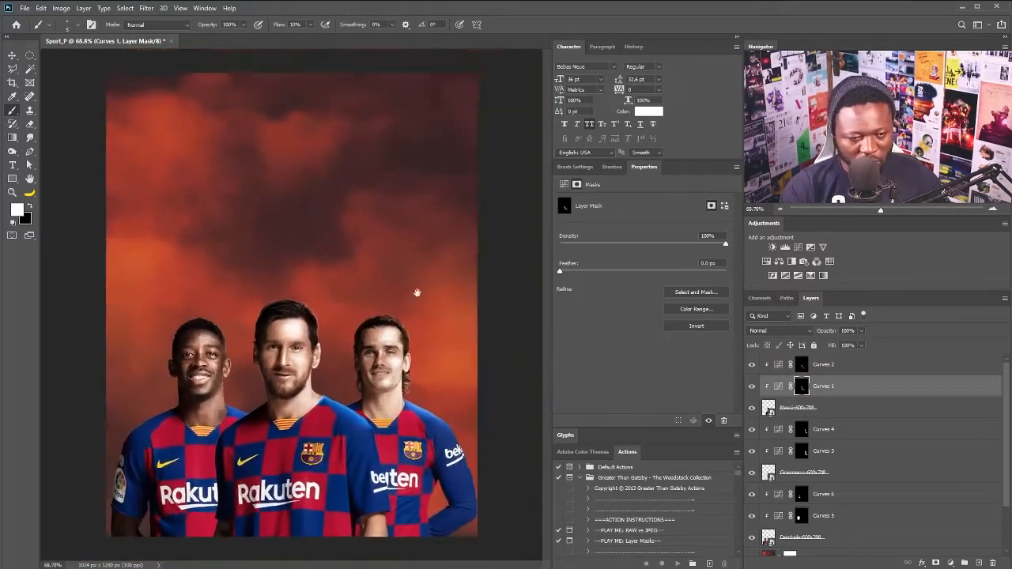
Step: Group the three player layers together with their Curves adjustments and name the group Players
click(868, 370)
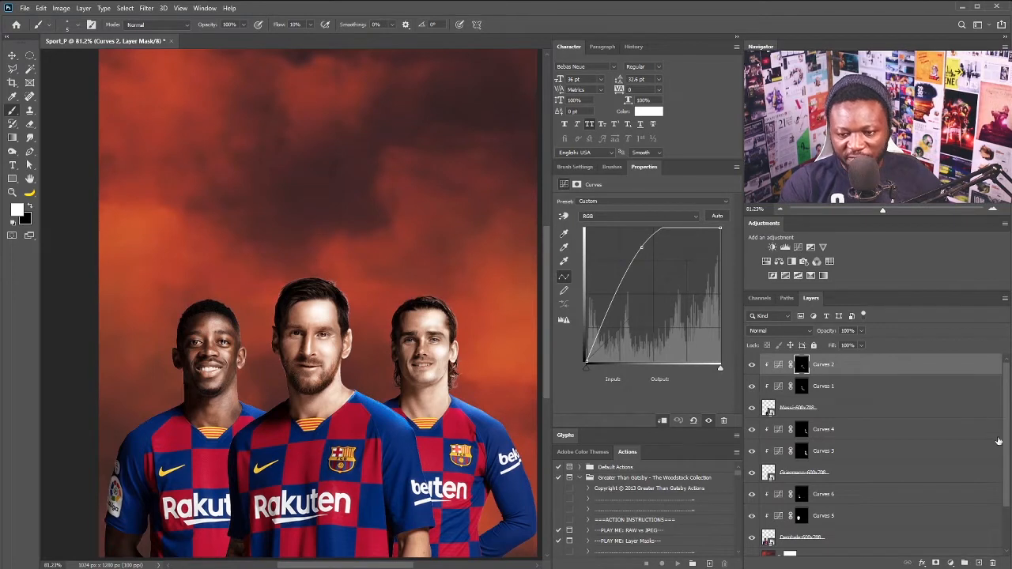
scroll(1006, 447, down, 2)
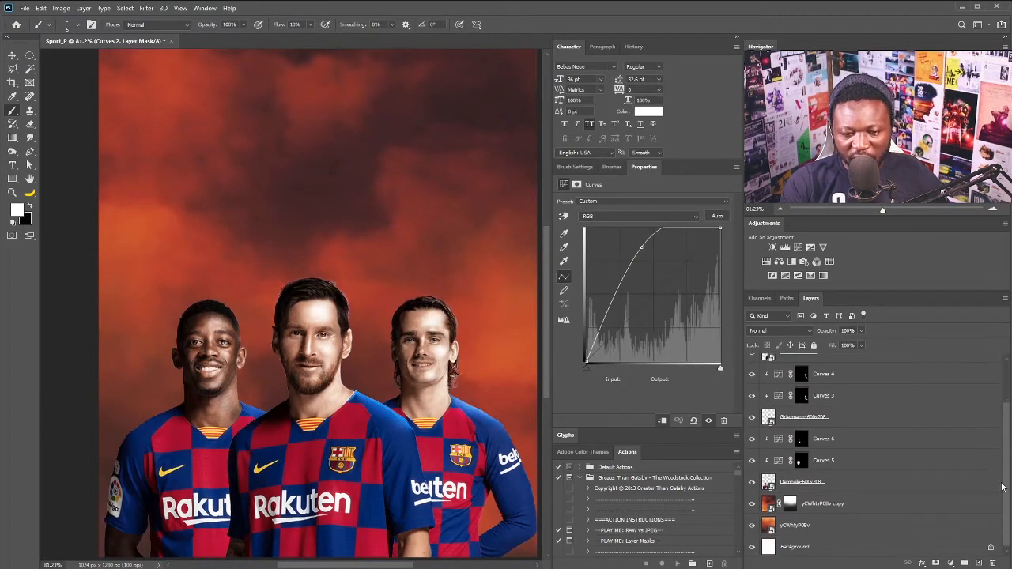
shift+click(828, 482)
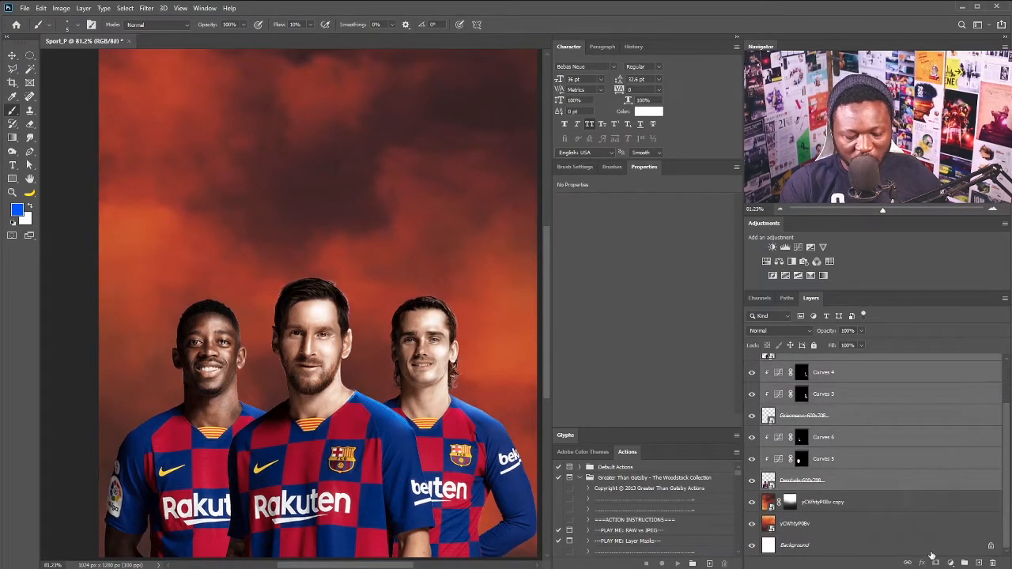
key(ctrl+g)
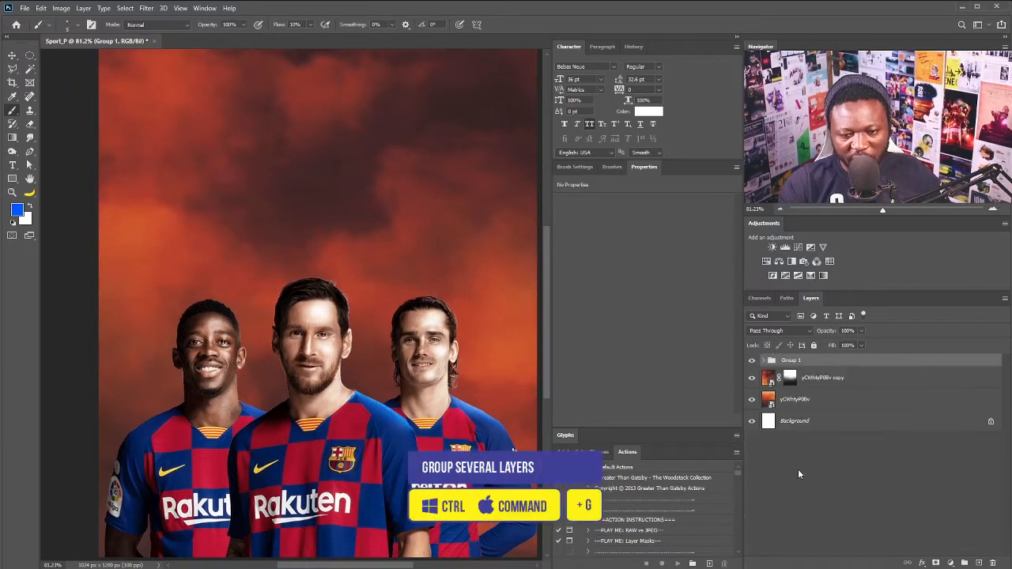
double_click(791, 361)
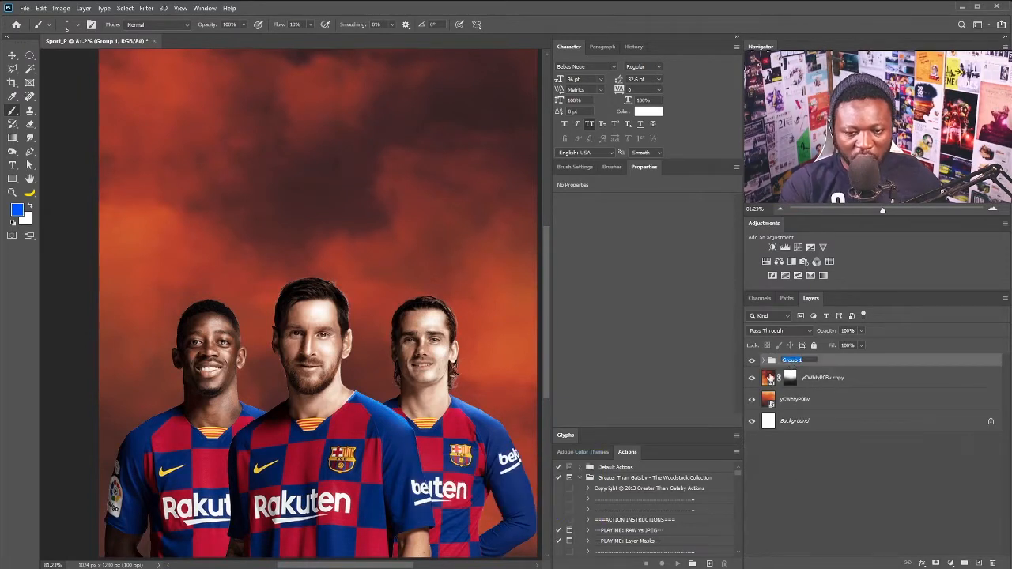
Step: Add a layer mask to the Players group and fade Dembele's outer arm and lower jersey with a soft black brush
click(935, 564)
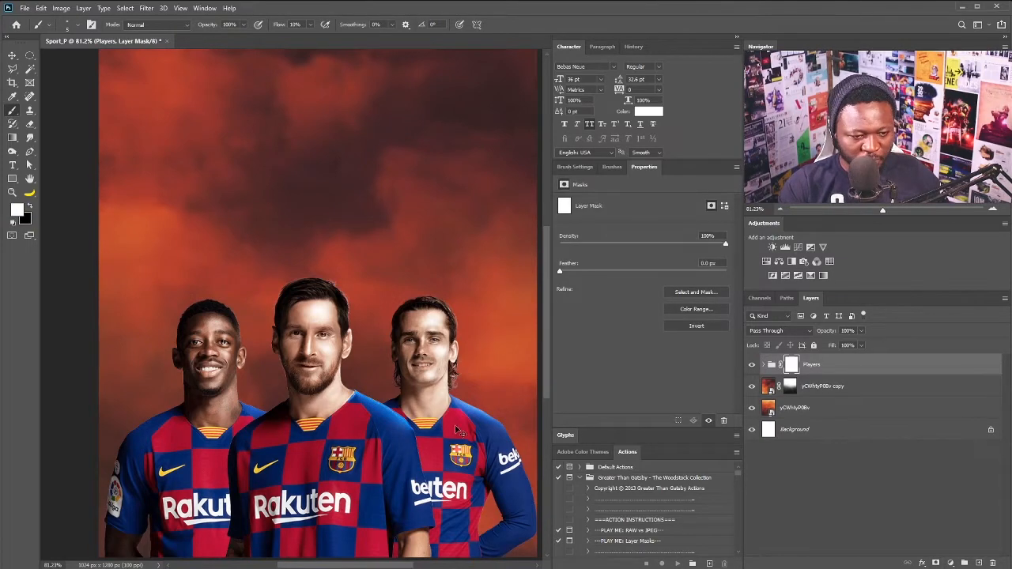
drag(299, 421, 325, 423)
drag(293, 458, 318, 323)
drag(247, 381, 310, 405)
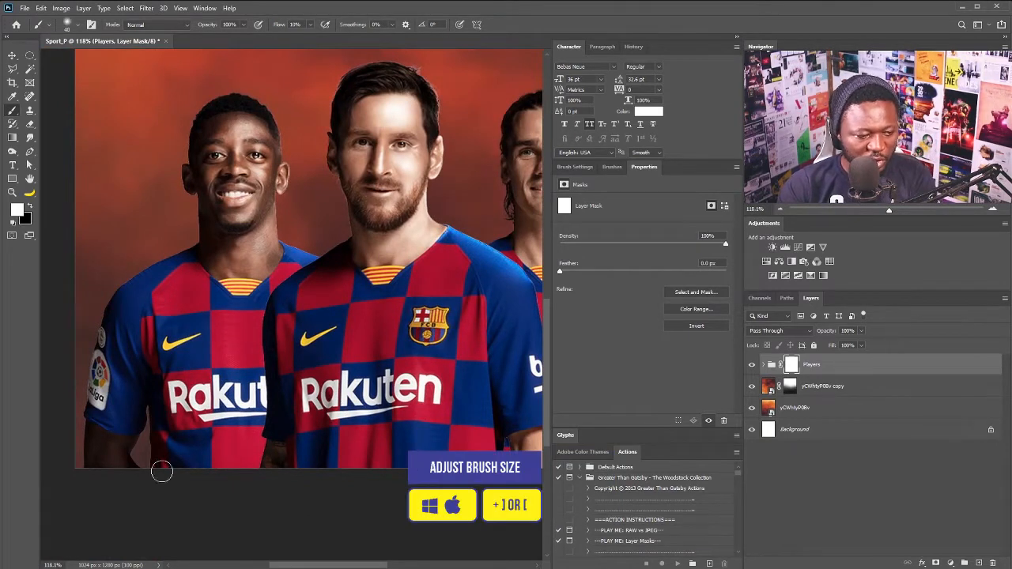
key(bracketright)
key(bracketright)
key(bracketright)
key(bracketright)
key(bracketright)
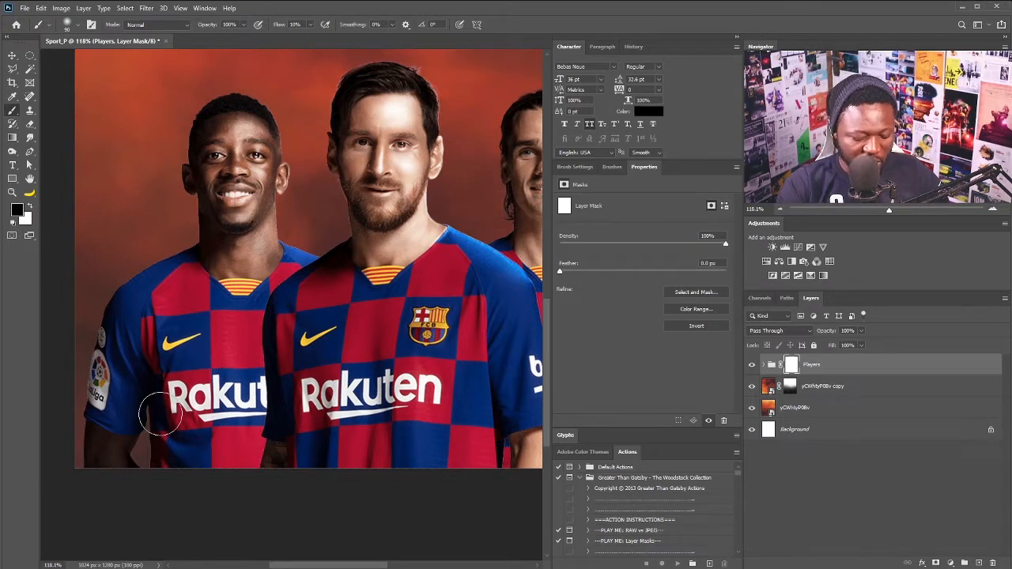
key(bracketright)
mouse_move(59, 418)
mouse_down()
mouse_move(61, 508)
mouse_move(131, 474)
mouse_move(169, 441)
mouse_move(170, 477)
mouse_up()
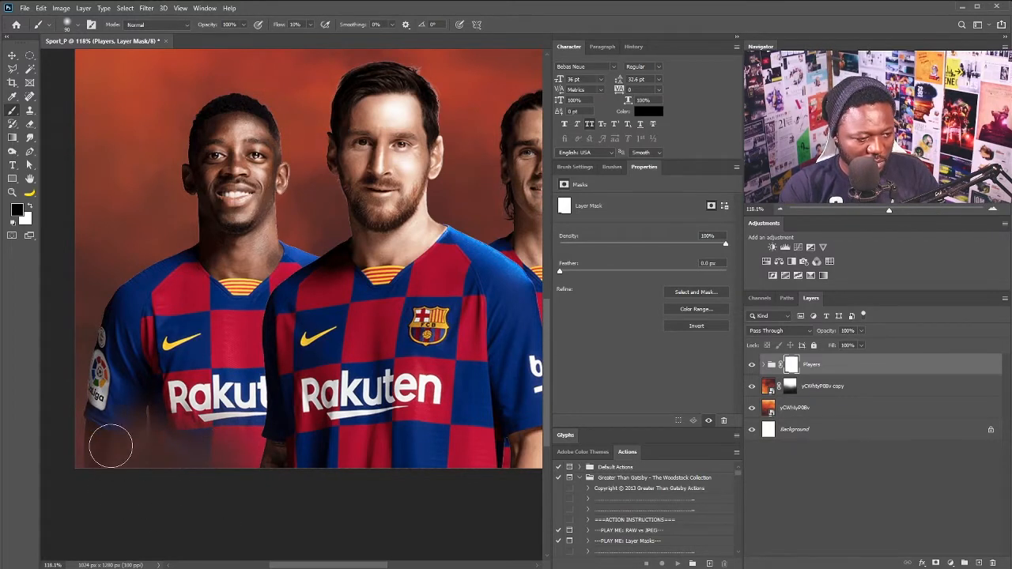
mouse_move(110, 446)
mouse_down()
mouse_move(78, 368)
mouse_move(97, 335)
mouse_up()
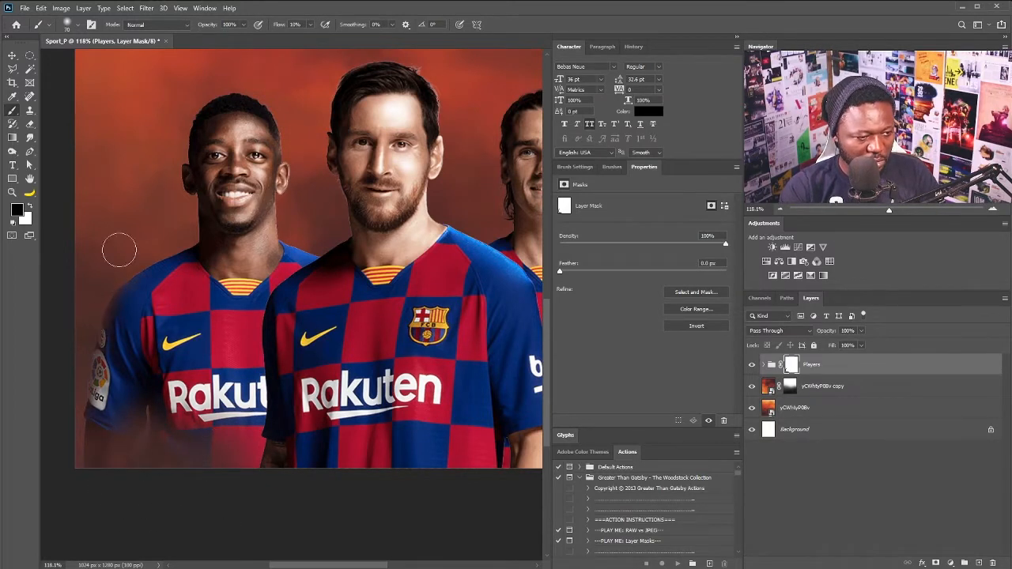
Step: Fade the bottom of the jerseys on the Players mask with a 150 px soft black brush, restoring the Rakuten lettering with white
click(575, 167)
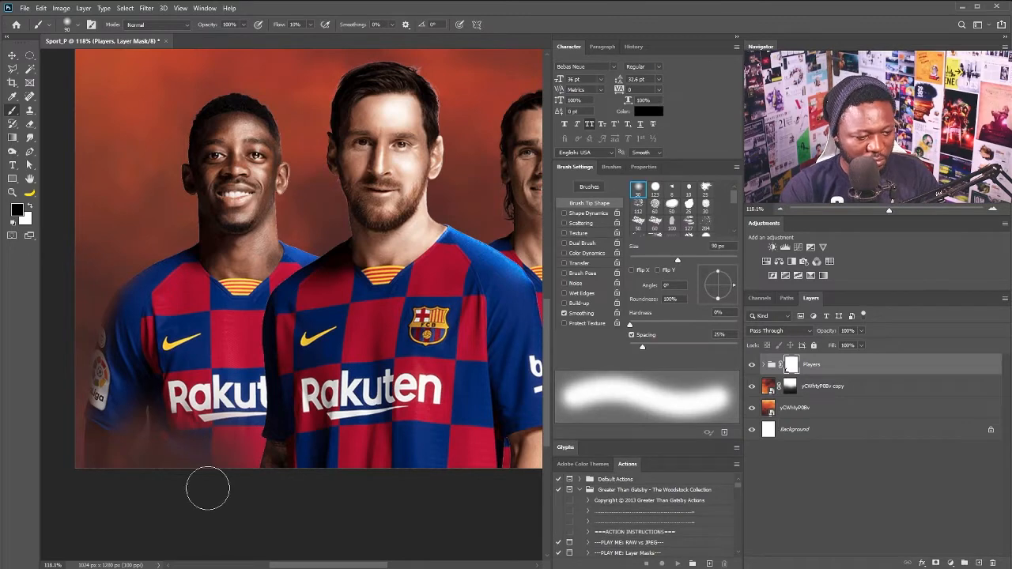
key(])
key(])
key(])
mouse_move(230, 504)
mouse_down()
mouse_move(203, 501)
mouse_move(291, 473)
mouse_move(380, 506)
mouse_move(247, 510)
mouse_up()
mouse_move(247, 511)
mouse_down()
mouse_move(288, 434)
mouse_move(328, 499)
mouse_up()
key(x)
drag(250, 409, 306, 380)
Step: Fade Griezmann's outer sleeve and lower arm on the Players mask with the soft black brush
mouse_move(435, 480)
mouse_down()
mouse_move(334, 473)
mouse_move(334, 511)
mouse_move(470, 458)
mouse_move(451, 515)
mouse_move(494, 372)
mouse_move(498, 293)
mouse_move(450, 348)
mouse_up()
key(x)
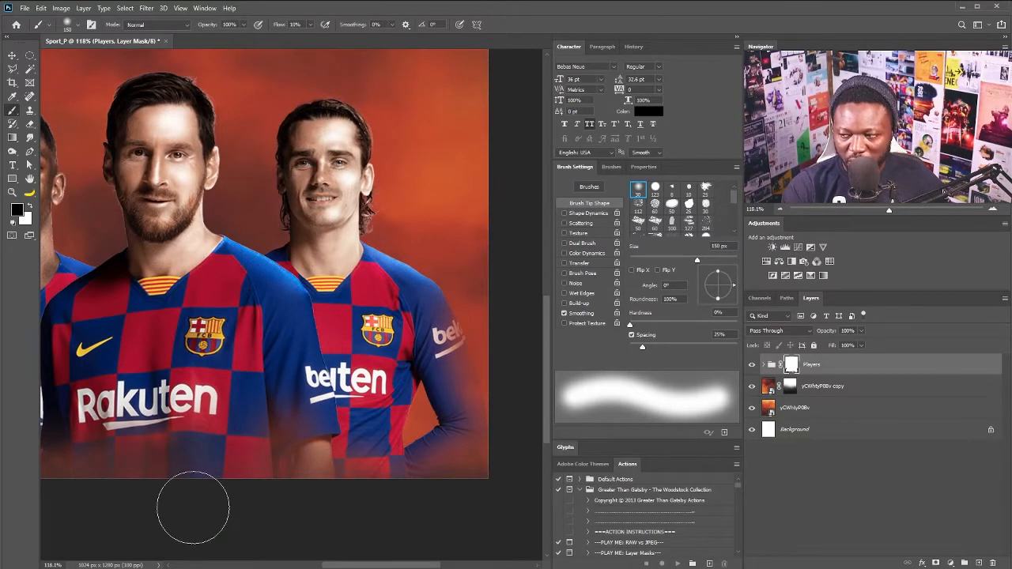
drag(316, 512, 491, 478)
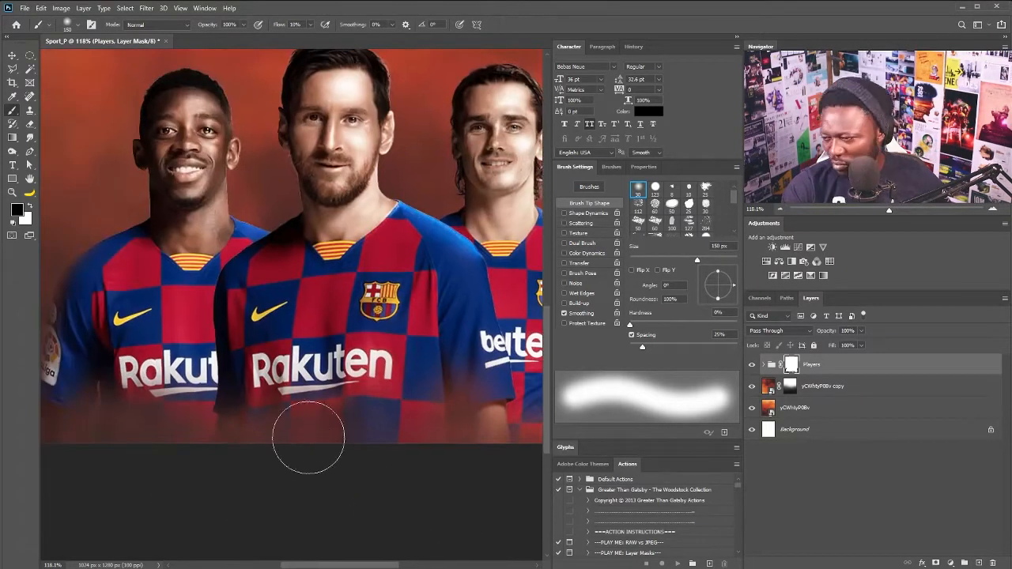
scroll(185, 463, down, 3)
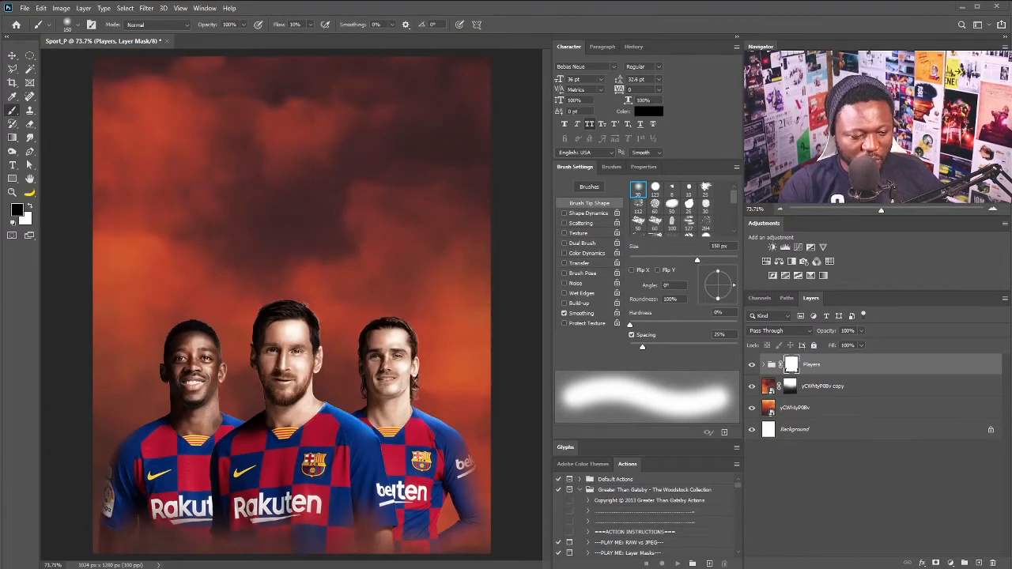
Step: Paste the stadium photo above the Players group, scale it down and place it against the poster's right edge above the players' heads
key(ctrl+v)
key(ctrl+t)
drag(492, 171, 419, 219)
drag(356, 272, 430, 210)
drag(492, 157, 508, 146)
drag(477, 212, 464, 224)
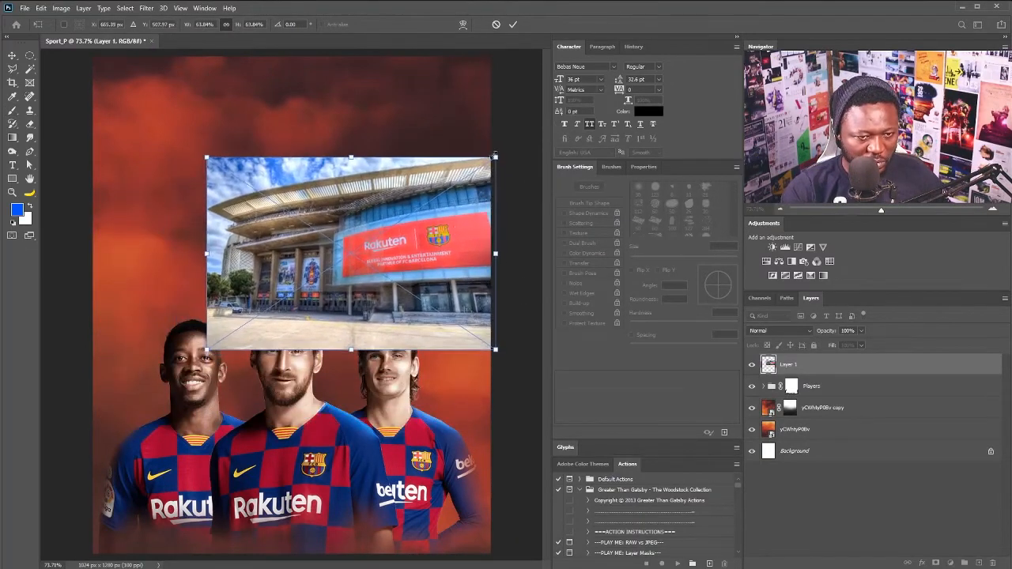
drag(495, 157, 484, 164)
drag(456, 235, 461, 221)
key(Return)
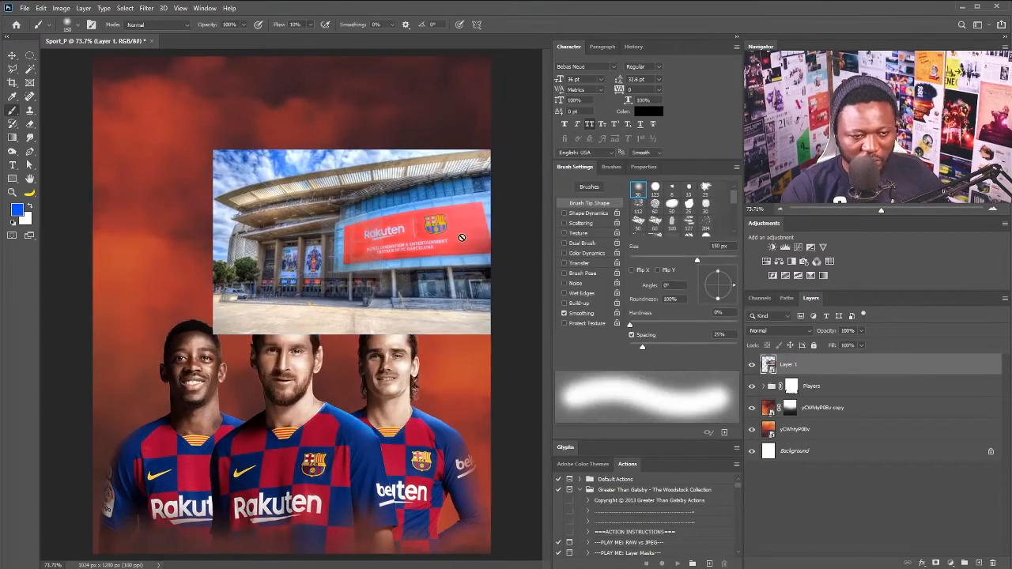
Step: Add a layer mask to the stadium layer and fade its sky, left edge and foreground with a soft black brush at 24% flow
click(934, 563)
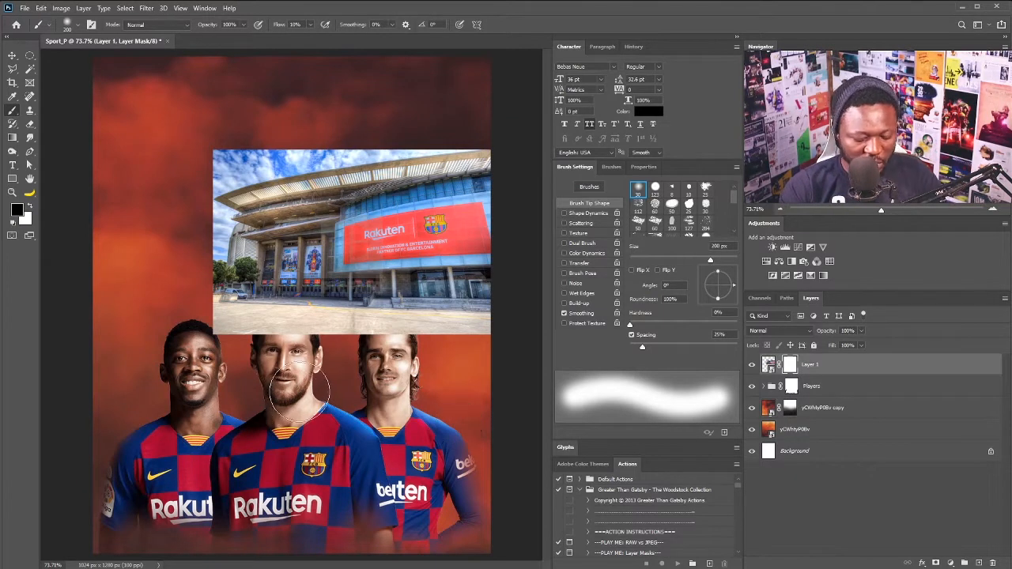
key(bracketright)
key(bracketright)
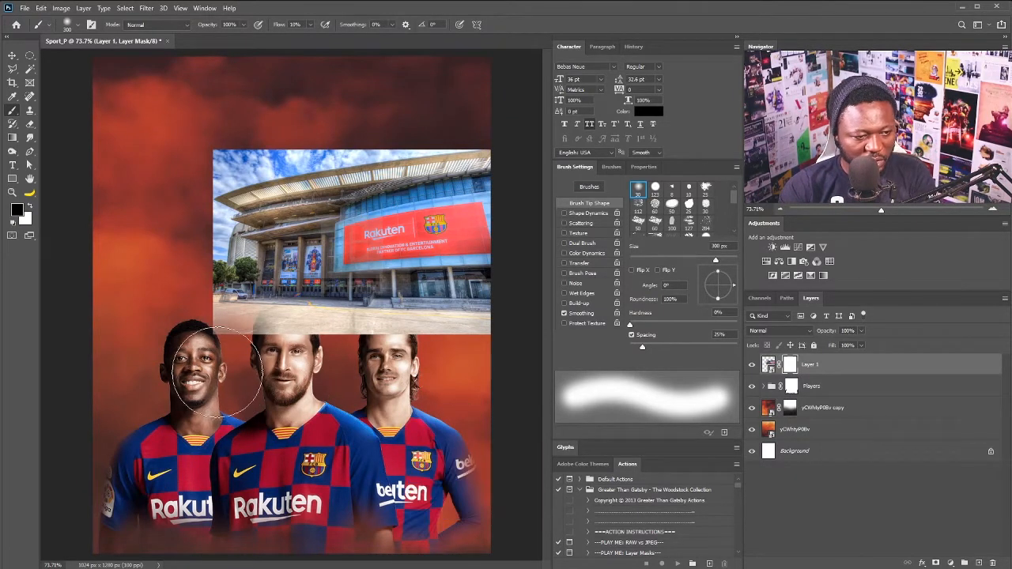
mouse_move(215, 371)
mouse_down()
mouse_move(234, 386)
mouse_move(220, 401)
mouse_move(278, 361)
mouse_move(298, 361)
mouse_move(248, 373)
mouse_up()
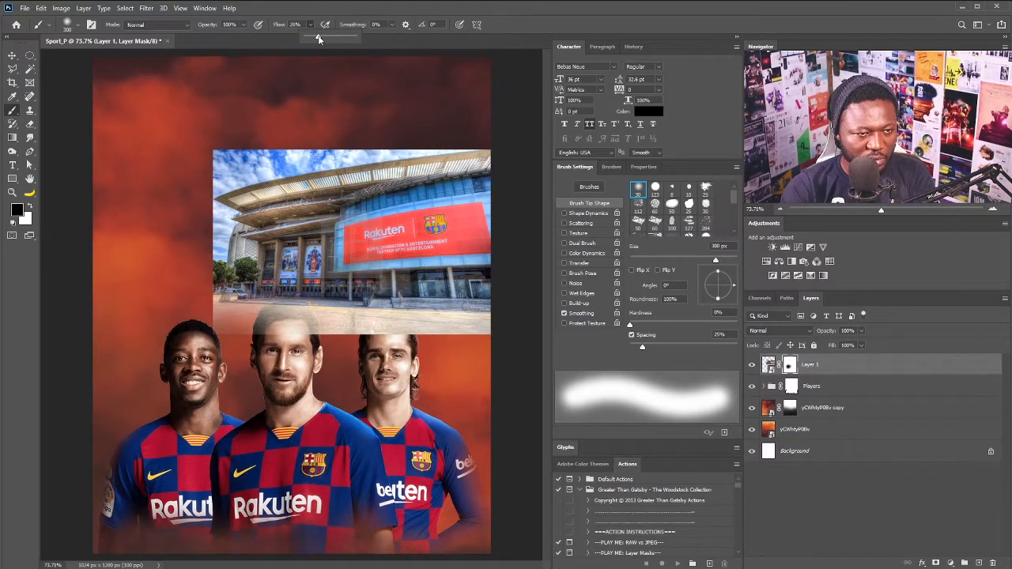
mouse_move(259, 407)
mouse_down()
mouse_move(214, 362)
mouse_move(335, 370)
mouse_move(318, 368)
mouse_move(485, 361)
mouse_move(332, 383)
mouse_move(254, 378)
mouse_move(354, 379)
mouse_move(363, 364)
mouse_move(293, 352)
mouse_move(129, 369)
mouse_move(162, 305)
mouse_move(172, 163)
mouse_move(302, 123)
mouse_move(380, 140)
mouse_move(166, 201)
mouse_move(268, 165)
mouse_move(192, 253)
mouse_move(226, 276)
mouse_move(226, 301)
mouse_move(185, 261)
mouse_up()
key(bracketleft)
key(bracketleft)
key(bracketleft)
key(bracketleft)
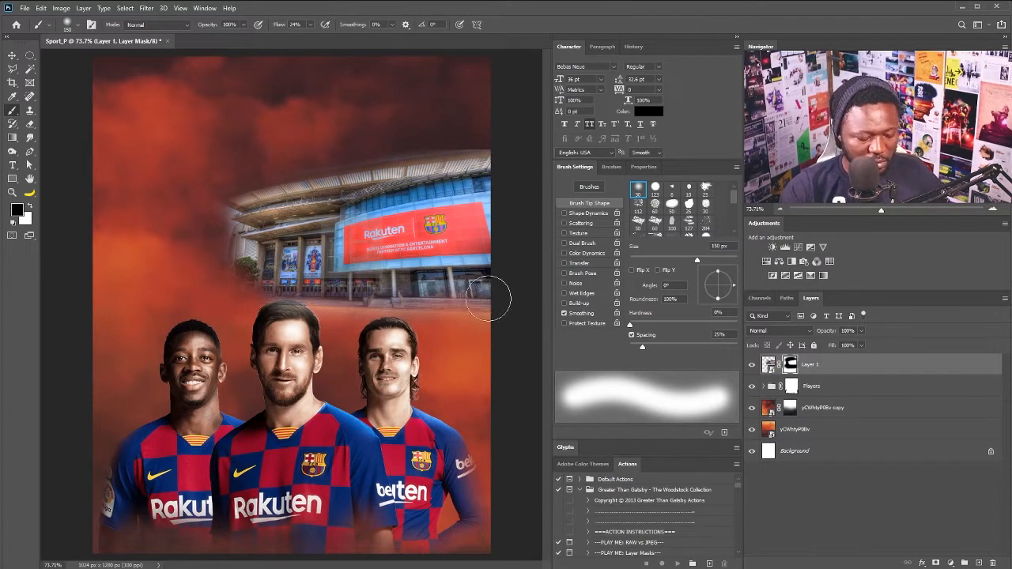
Step: Move the stadium slightly lower and clear its overlap on Messi's and Griezmann's hair on the mask with the soft black brush
key(v)
drag(431, 273, 431, 286)
key(b)
scroll(307, 298, up, 5)
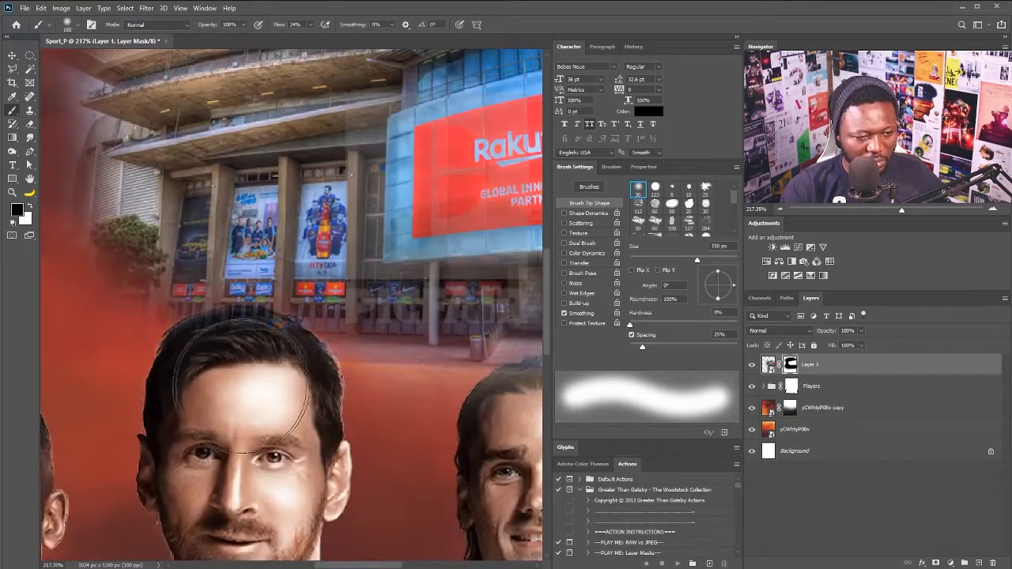
mouse_move(241, 387)
mouse_down()
mouse_move(224, 378)
mouse_move(257, 401)
mouse_up()
key(space)
drag(411, 389, 172, 379)
drag(286, 390, 335, 392)
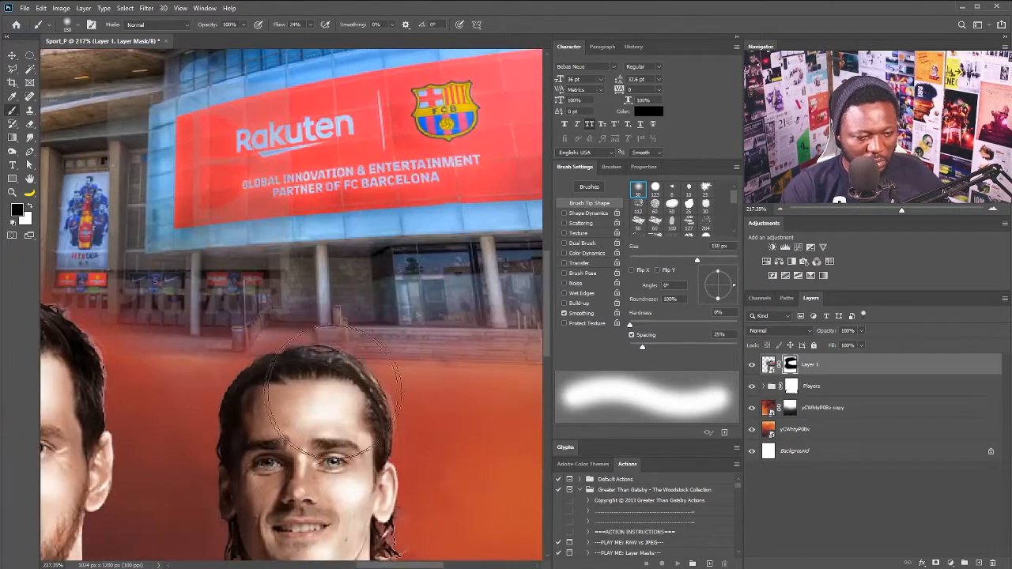
scroll(332, 442, down, 5)
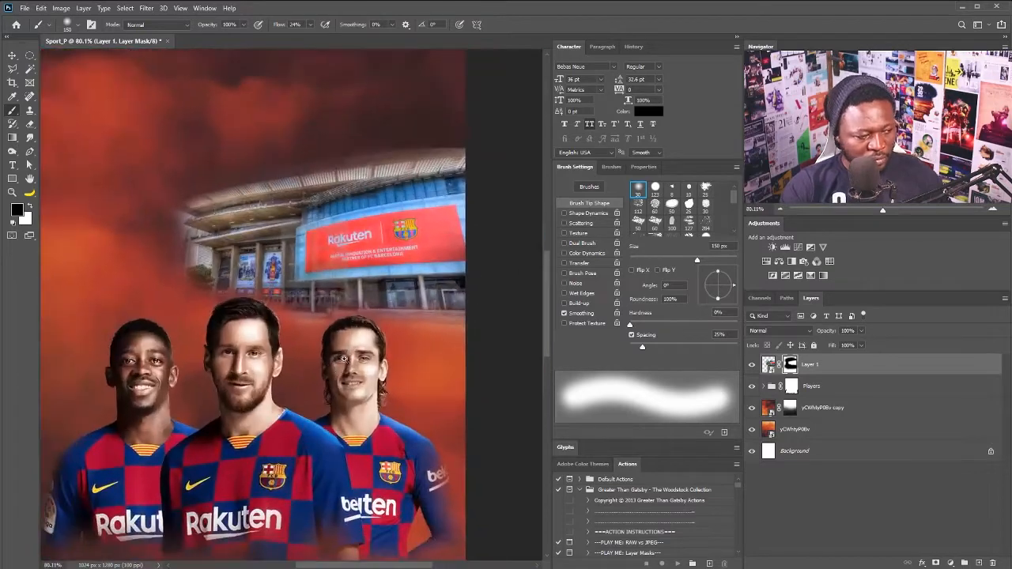
scroll(401, 226, down, 2)
scroll(392, 261, up, 3)
key(bracketleft)
key(bracketleft)
key(bracketleft)
key(bracketleft)
key(bracketleft)
key(bracketleft)
scroll(389, 272, down, 1)
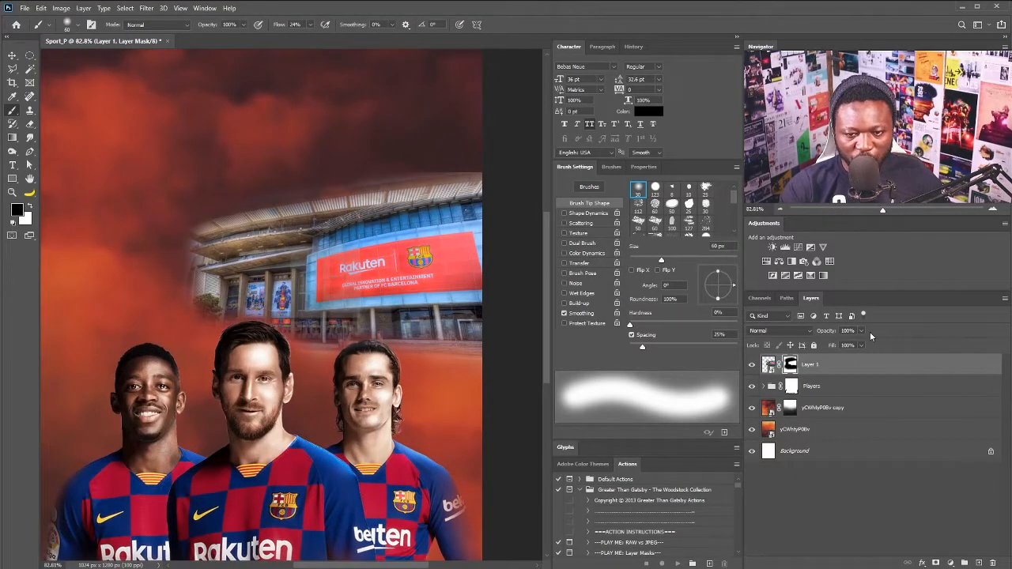
Step: Blend out the stadium layer's dark tones by splitting its Blend If This Layer shadow slider to 83/124
double_click(989, 368)
drag(671, 440, 741, 443)
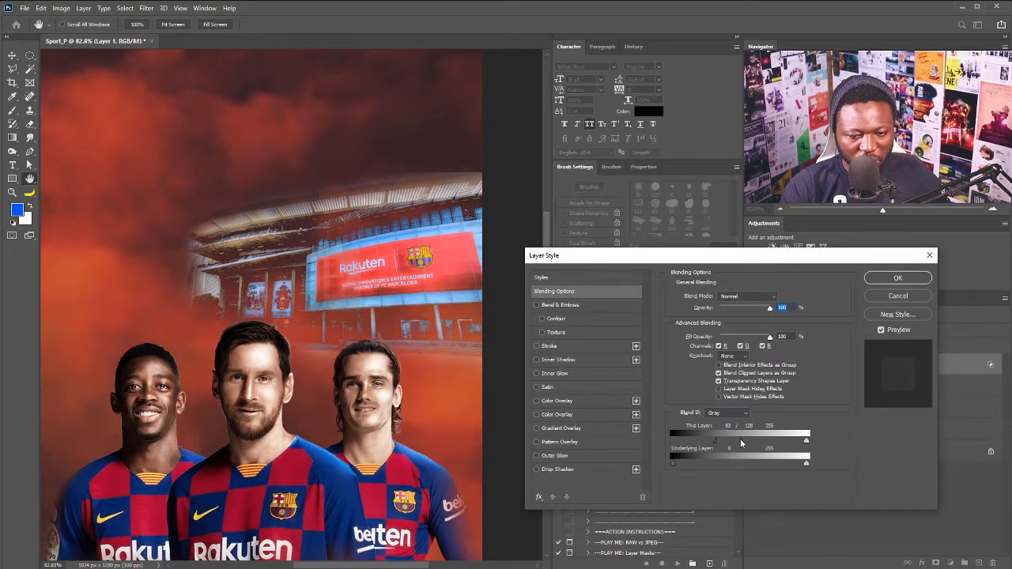
click(909, 281)
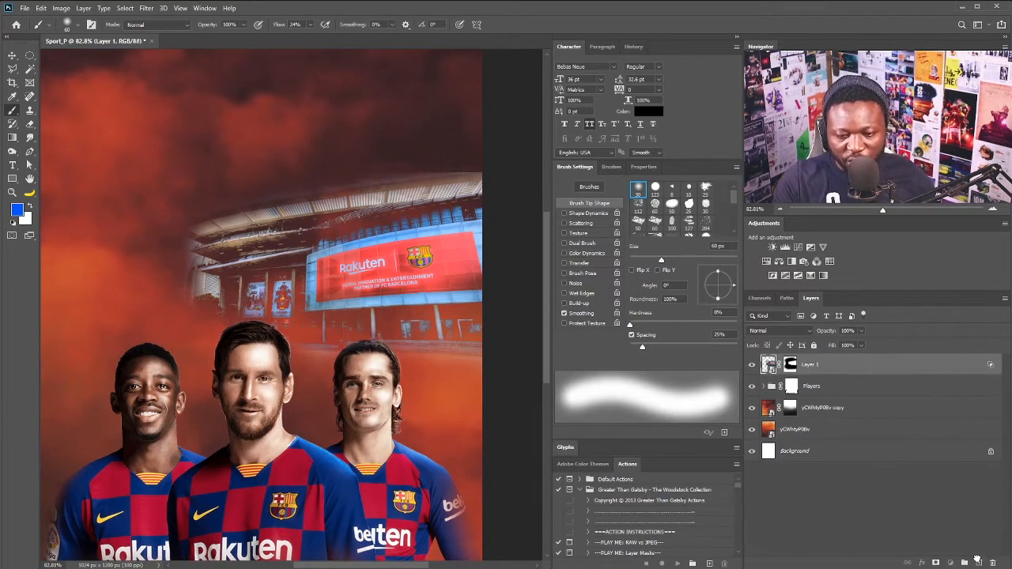
Step: Duplicate the stadium layer and reset the copy's Blend If This Layer shadow slider to 0
drag(977, 560, 978, 559)
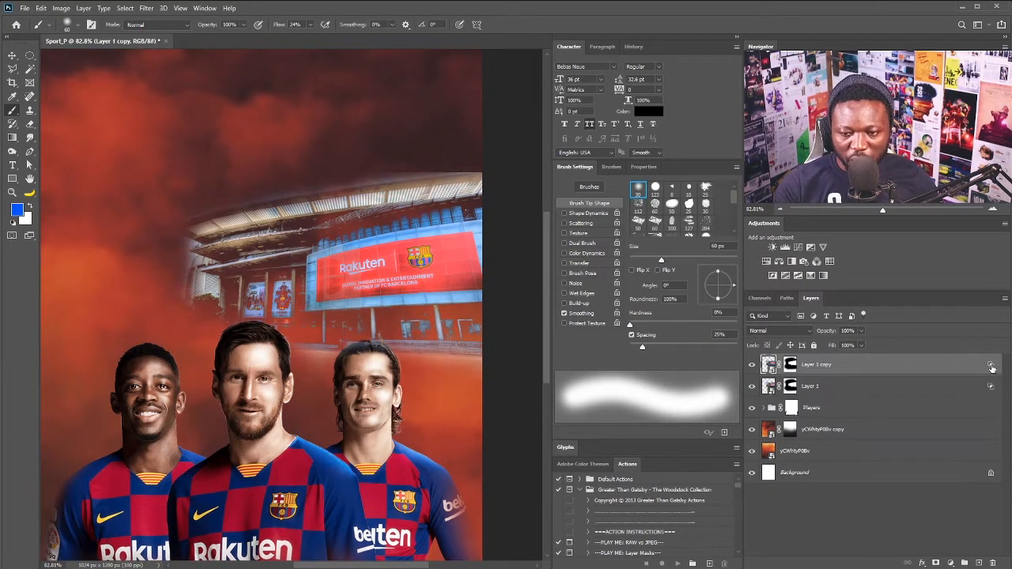
double_click(958, 365)
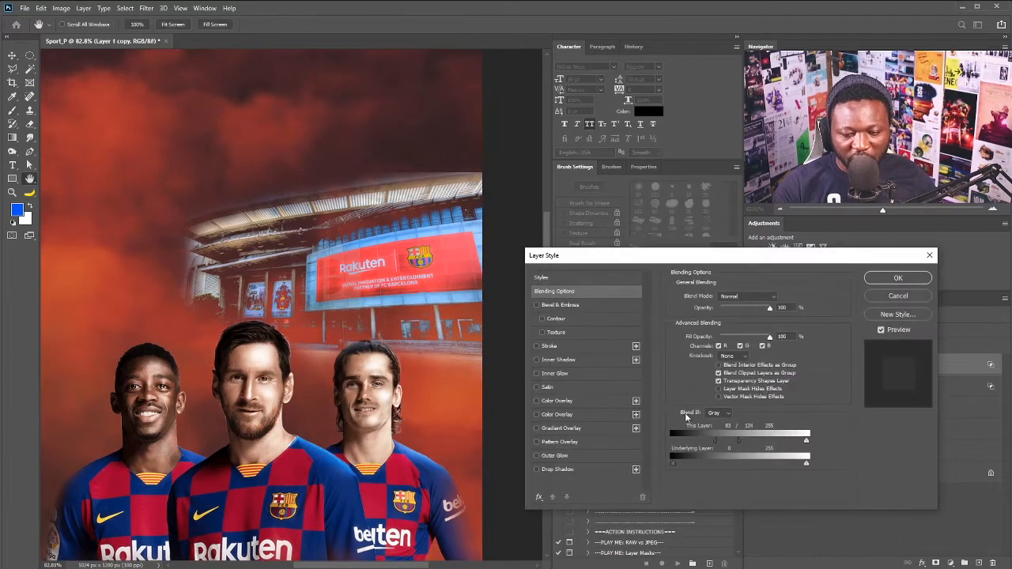
drag(735, 445, 528, 420)
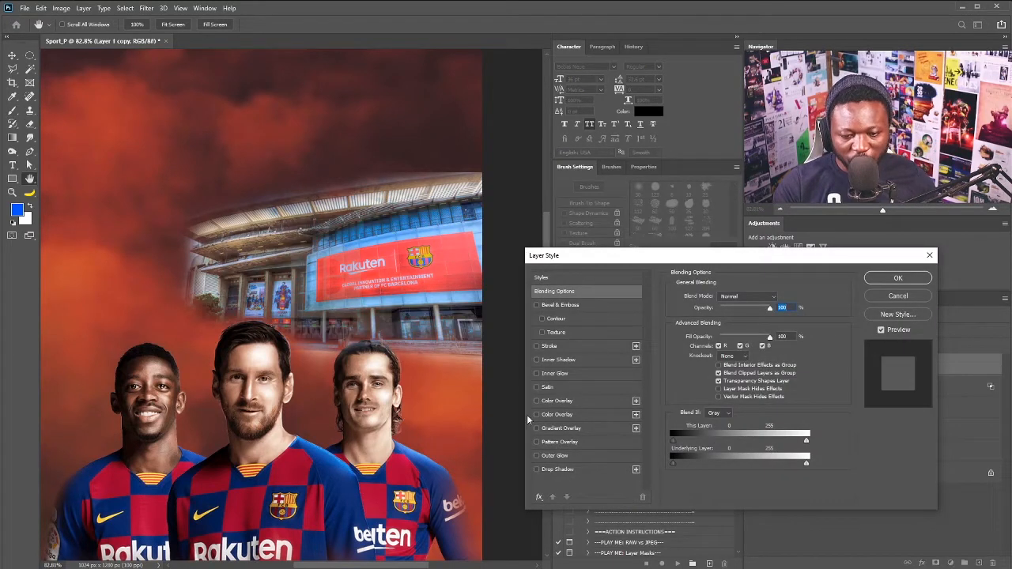
click(895, 279)
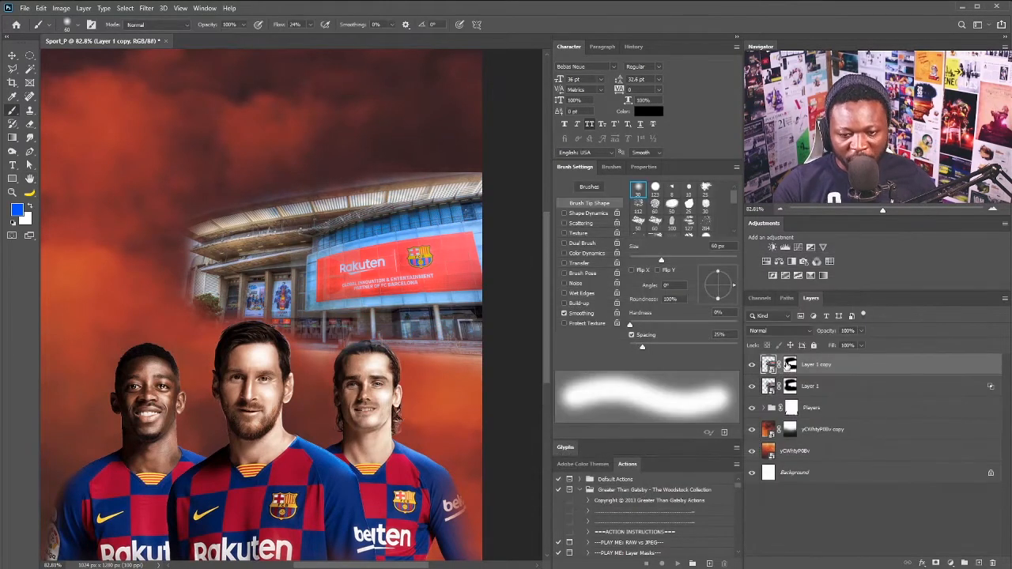
Step: Fill the stadium copy's mask with black and reveal the Rakuten billboard with a 40 px soft white brush
click(790, 365)
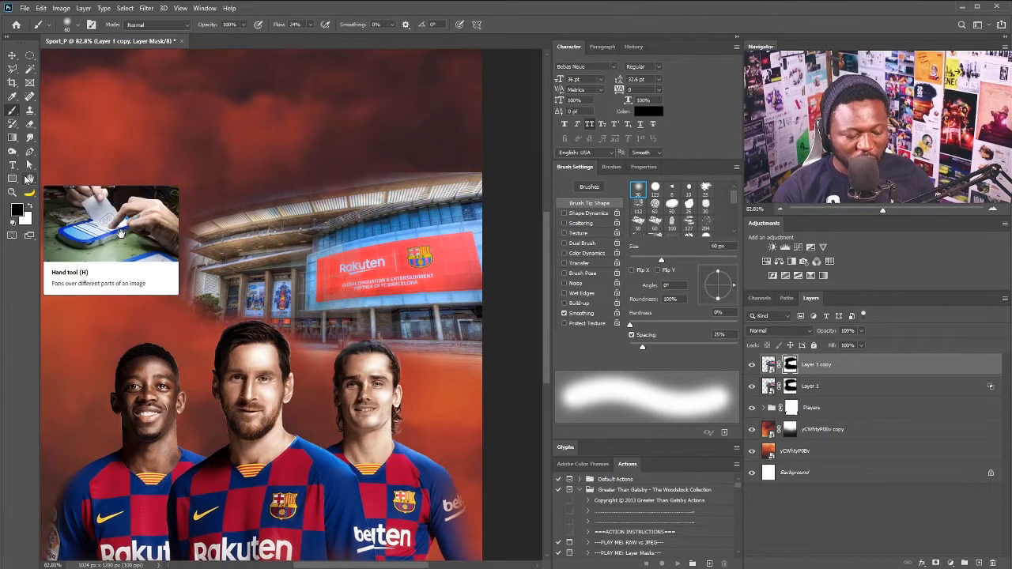
key(alt+BackSpace)
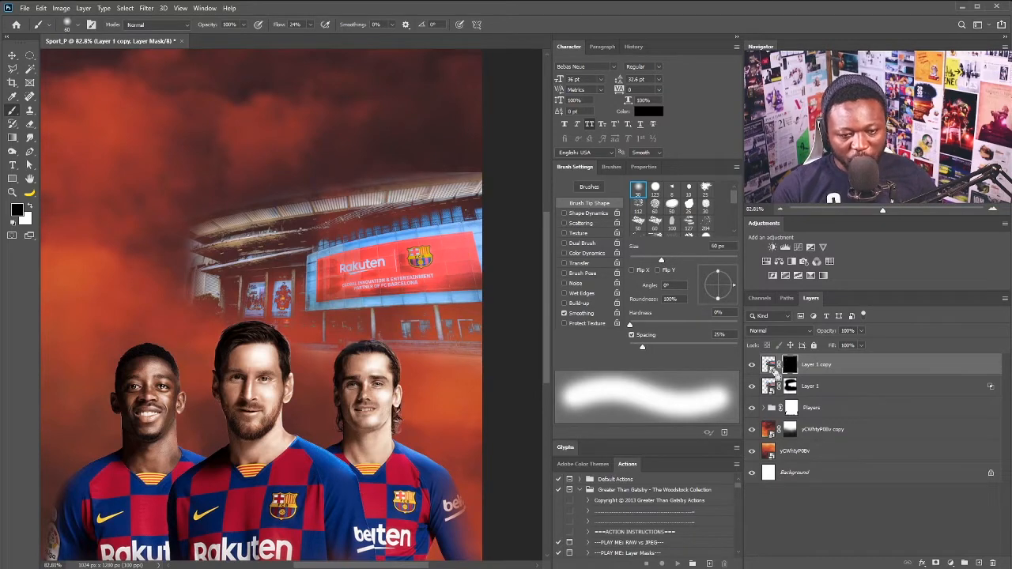
scroll(328, 280, up, 5)
drag(363, 261, 288, 306)
scroll(326, 306, up, 2)
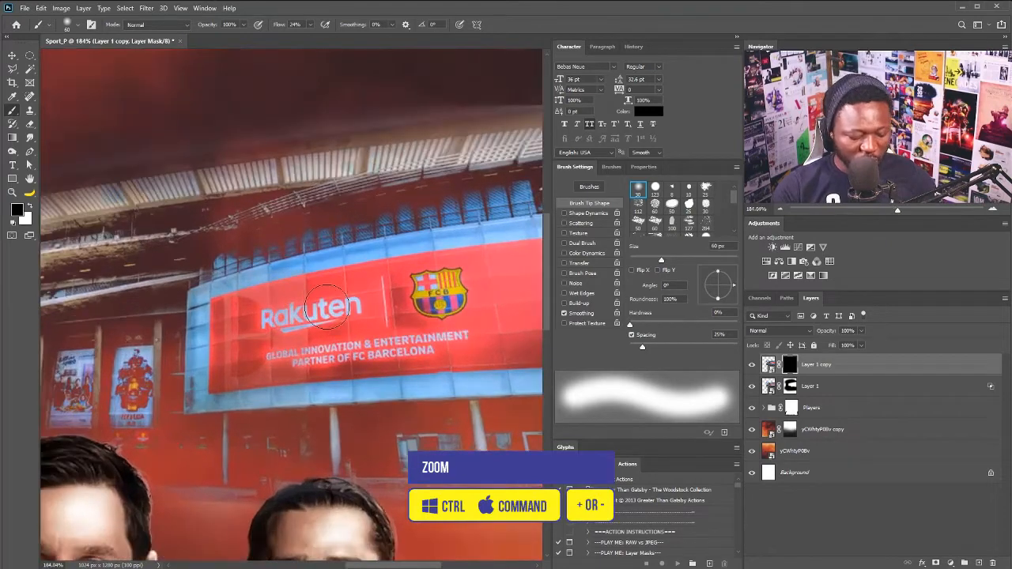
key(bracketright)
key(bracketright)
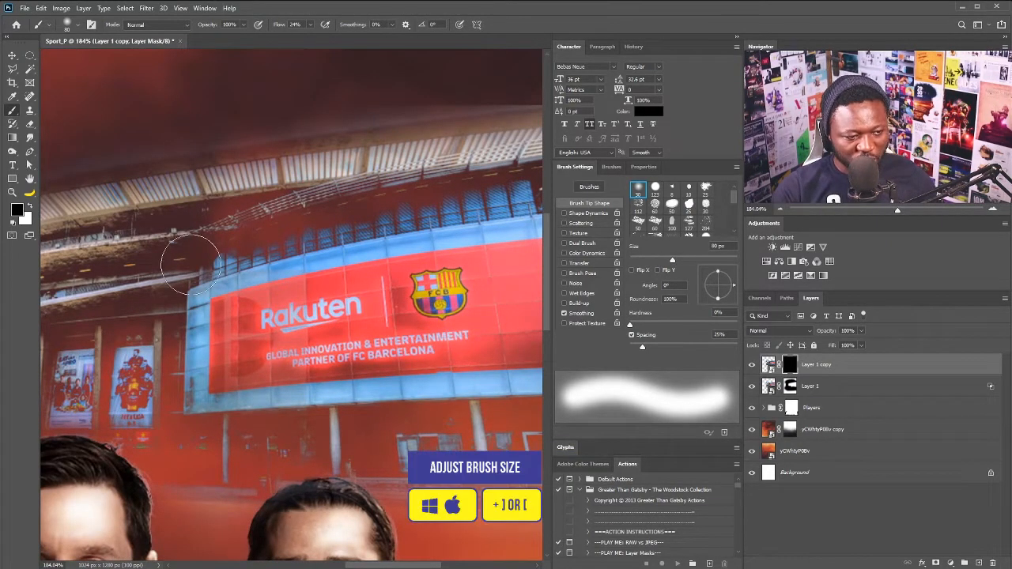
click(28, 207)
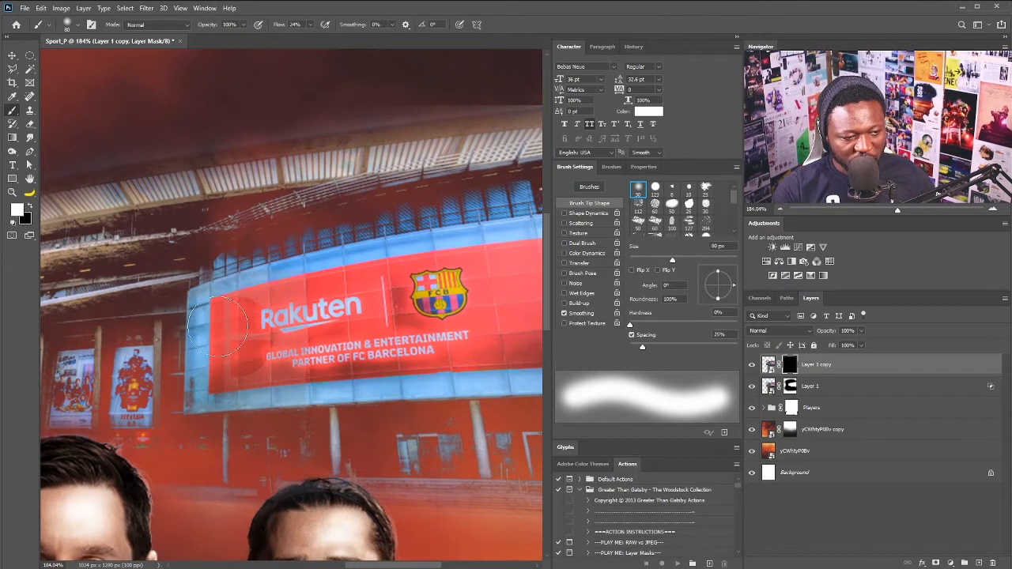
key(bracketleft)
key(bracketleft)
key(bracketleft)
key(bracketleft)
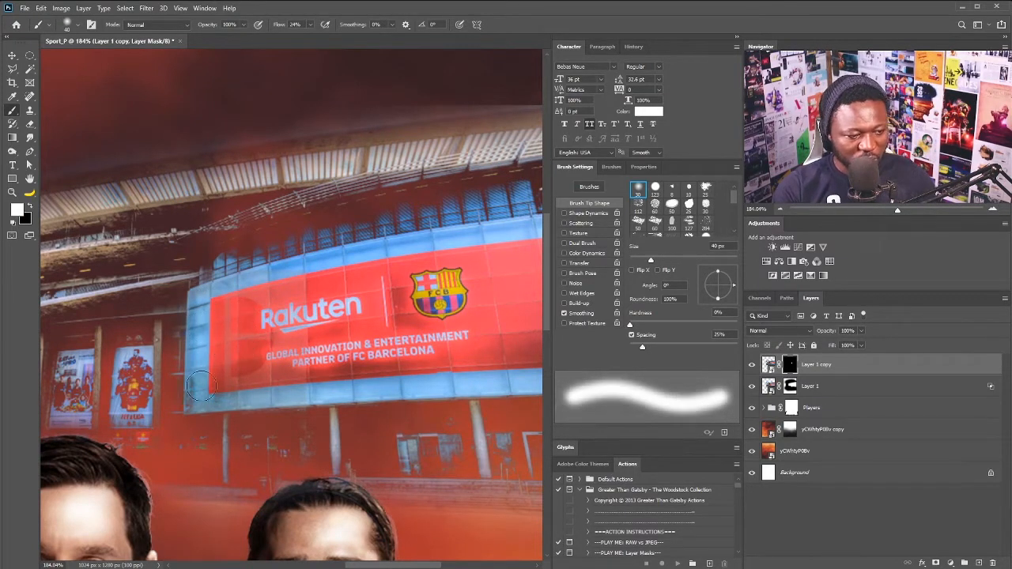
mouse_move(437, 253)
mouse_down()
mouse_move(280, 300)
mouse_move(341, 271)
mouse_up()
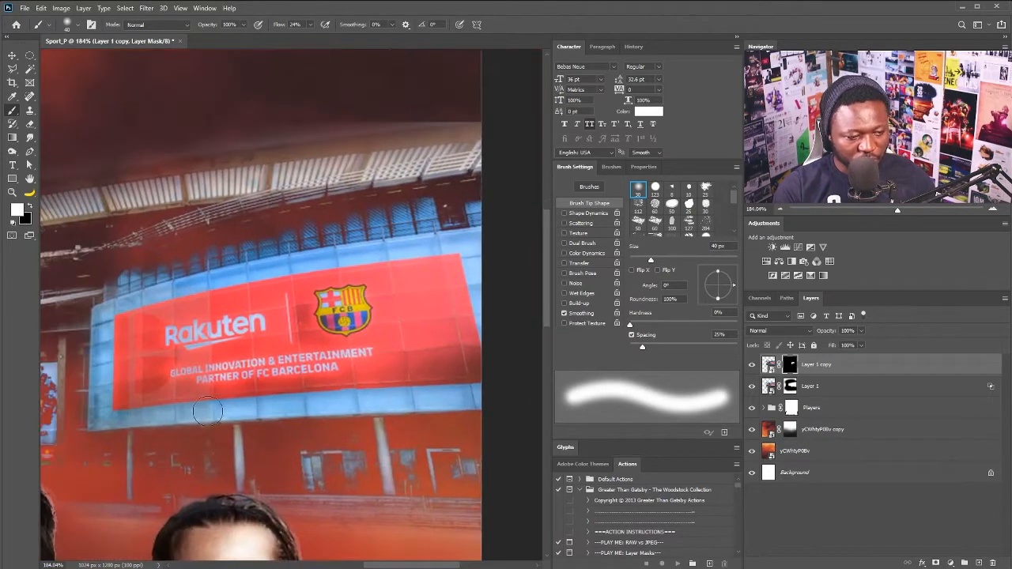
mouse_move(298, 379)
mouse_down()
mouse_move(390, 390)
mouse_move(485, 327)
mouse_move(398, 247)
mouse_move(273, 283)
mouse_move(117, 388)
mouse_up()
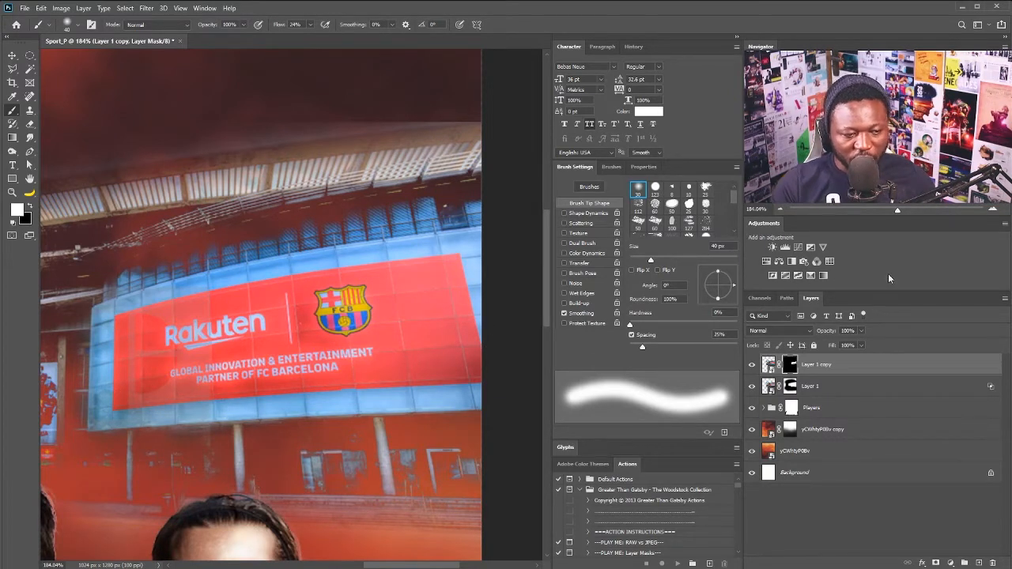
Step: Group the two stadium layers and name the group Camp Nou
shift+click(861, 395)
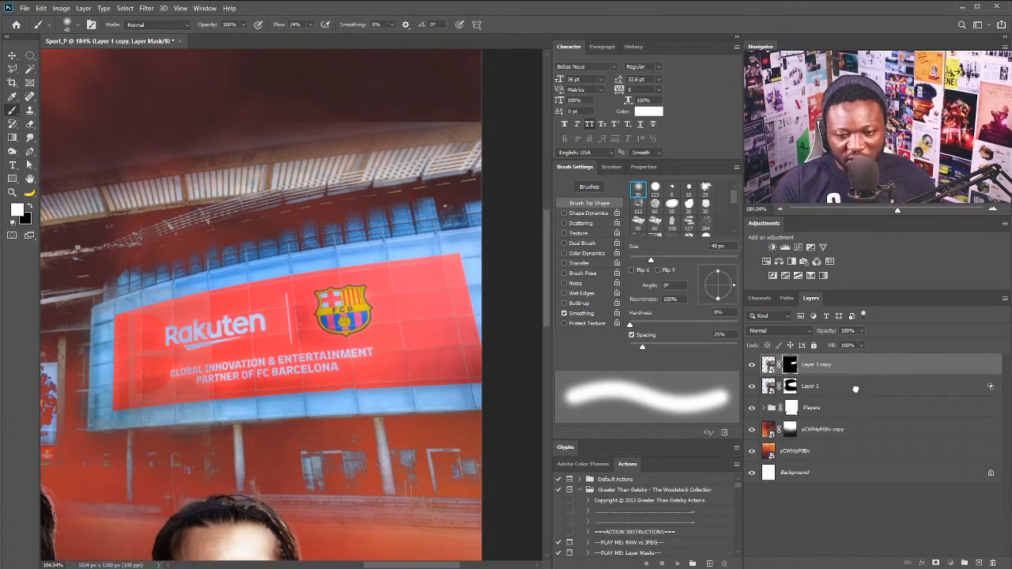
key(ctrl+g)
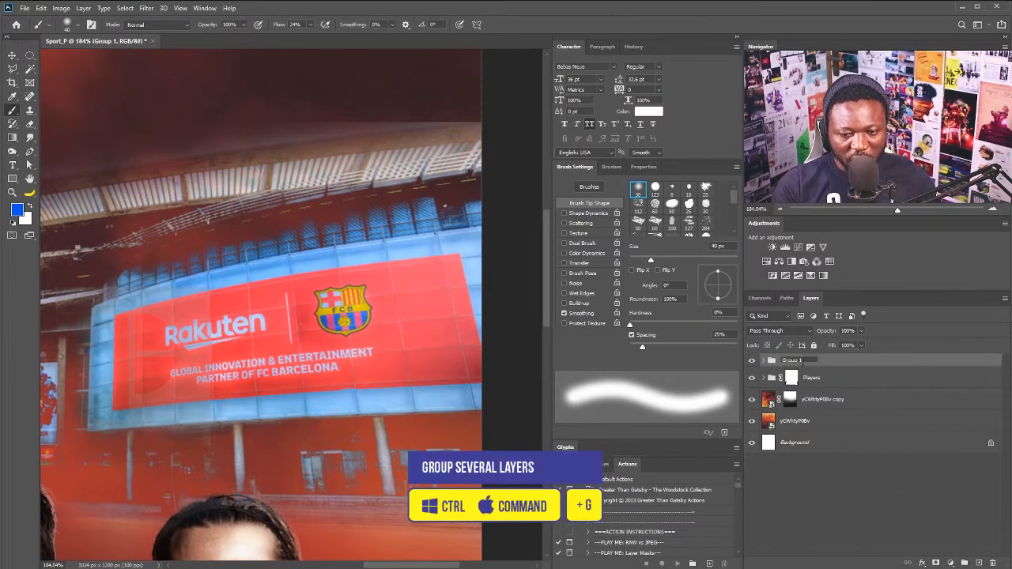
text(Camp N)
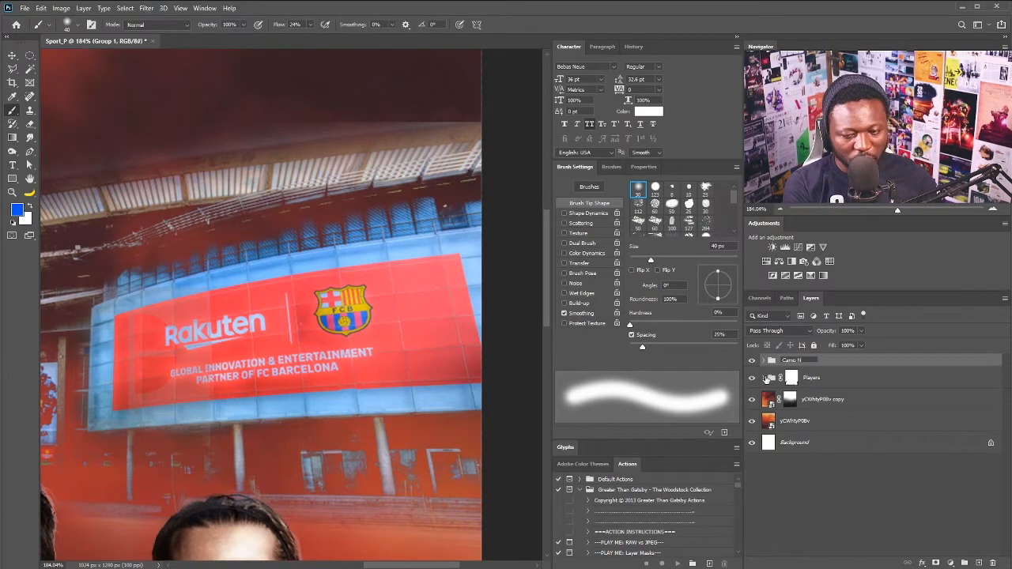
text(ou)
key(Return)
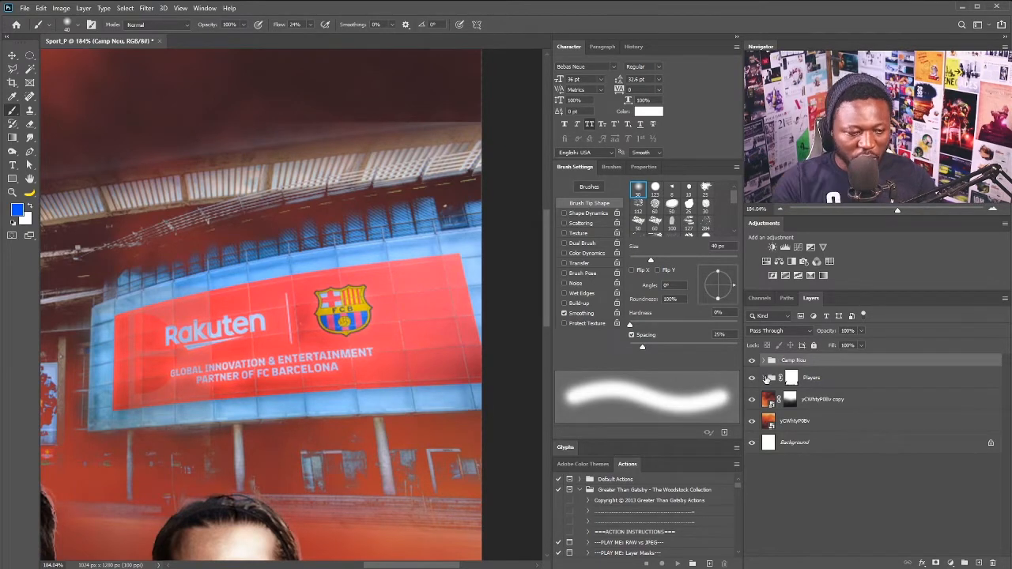
Step: Add a Gradient Map adjustment above the Camp Nou group and clip it to the group
drag(357, 327, 318, 338)
drag(319, 337, 317, 339)
click(810, 275)
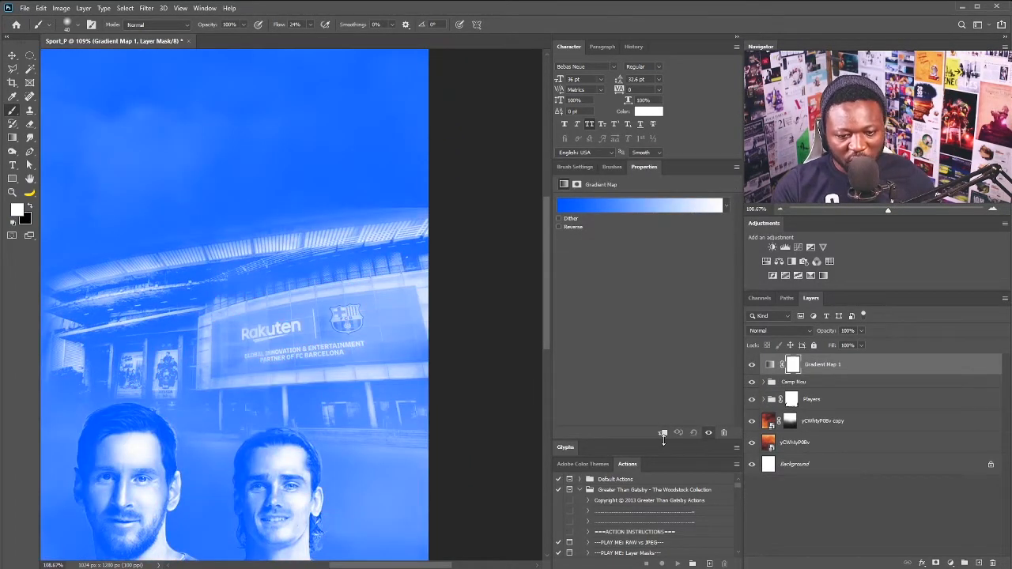
click(663, 433)
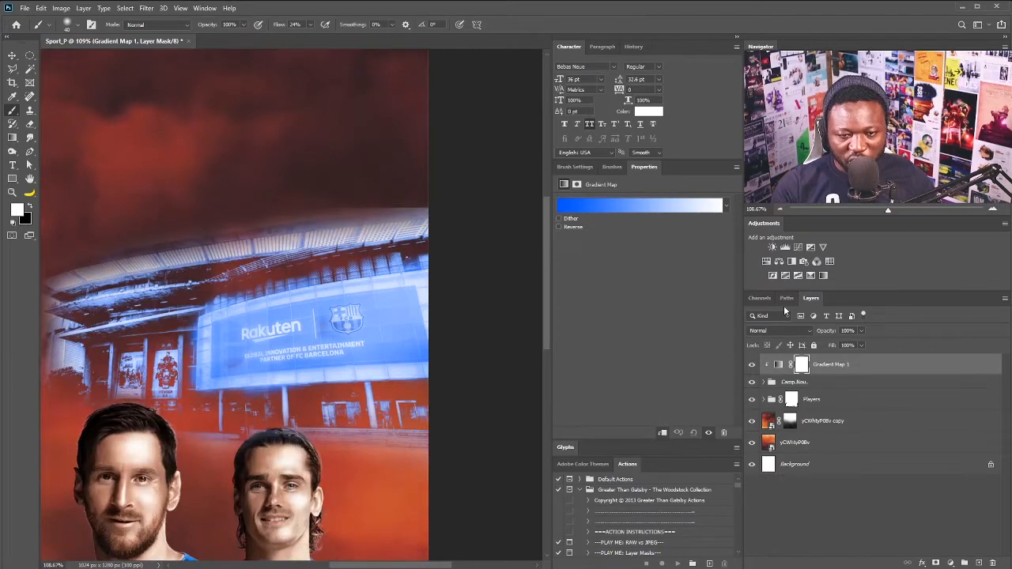
Step: Set the starting color stop of the stadium's gradient map to dark navy 001148
click(634, 204)
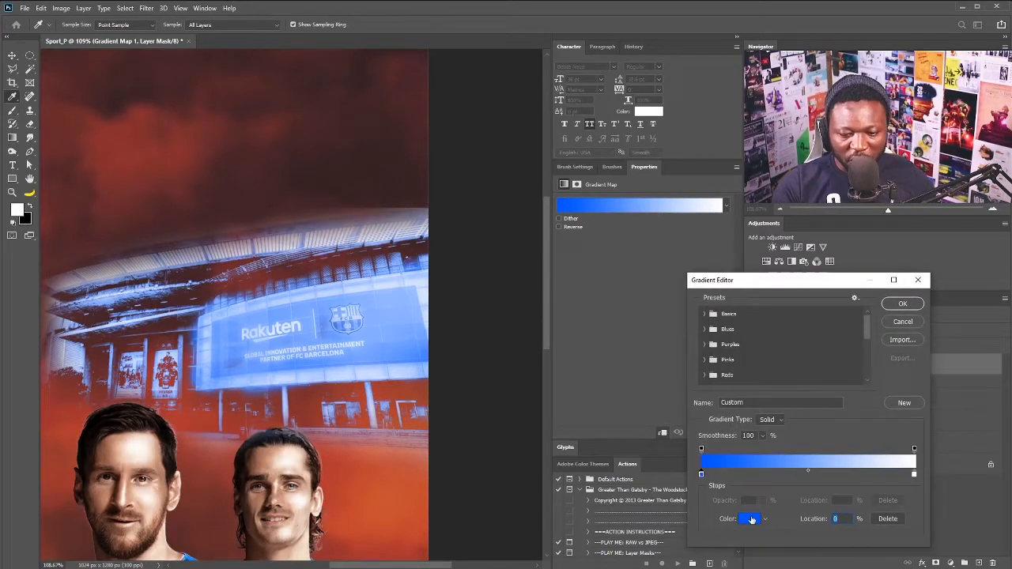
click(752, 519)
drag(806, 279, 665, 322)
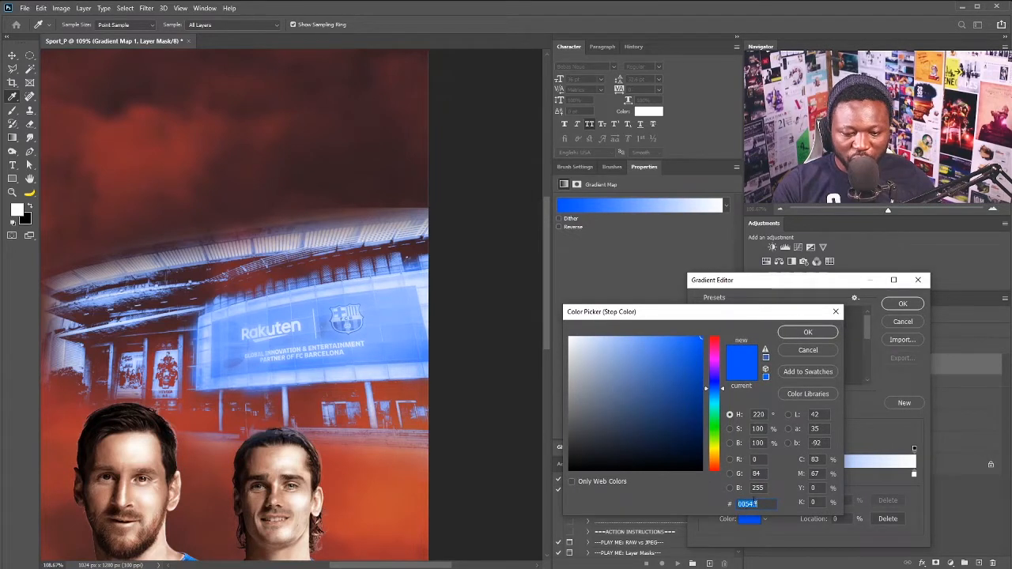
text(001)
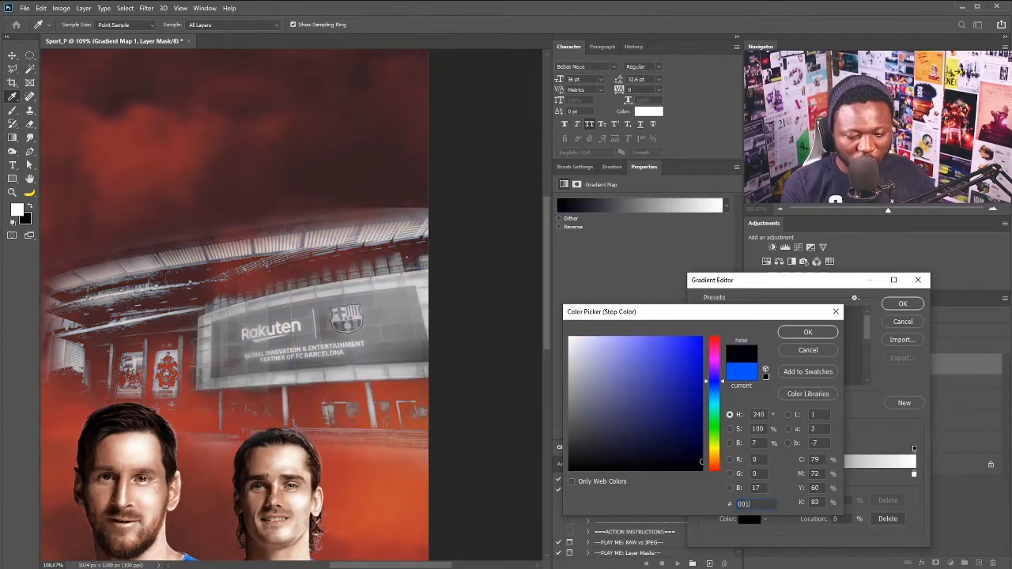
text(66)
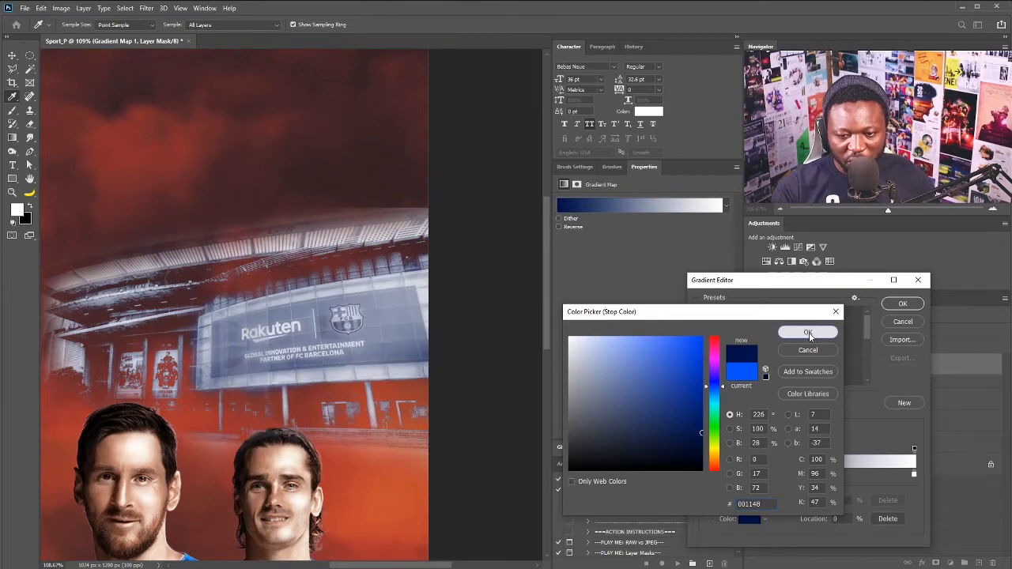
click(807, 333)
Step: Add a middle stop to the stadium's gradient map with color 0054ff at 75% location and apply the gradient
click(771, 475)
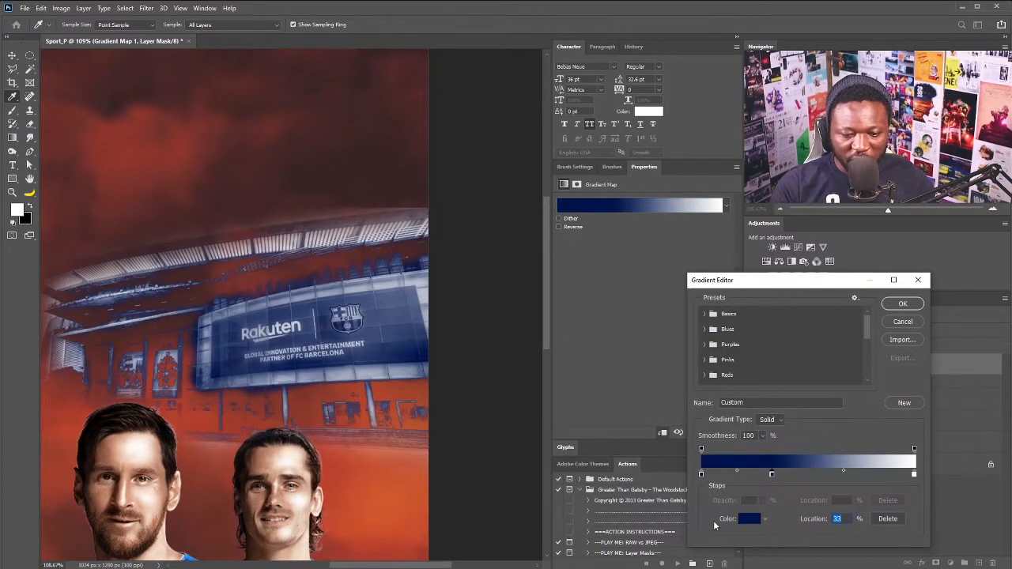
click(748, 519)
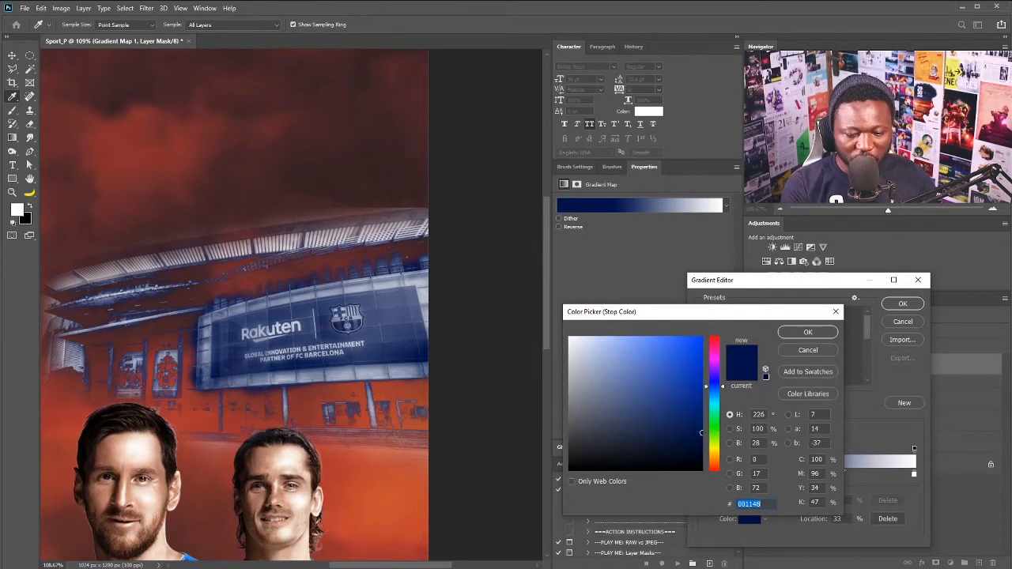
text(00)
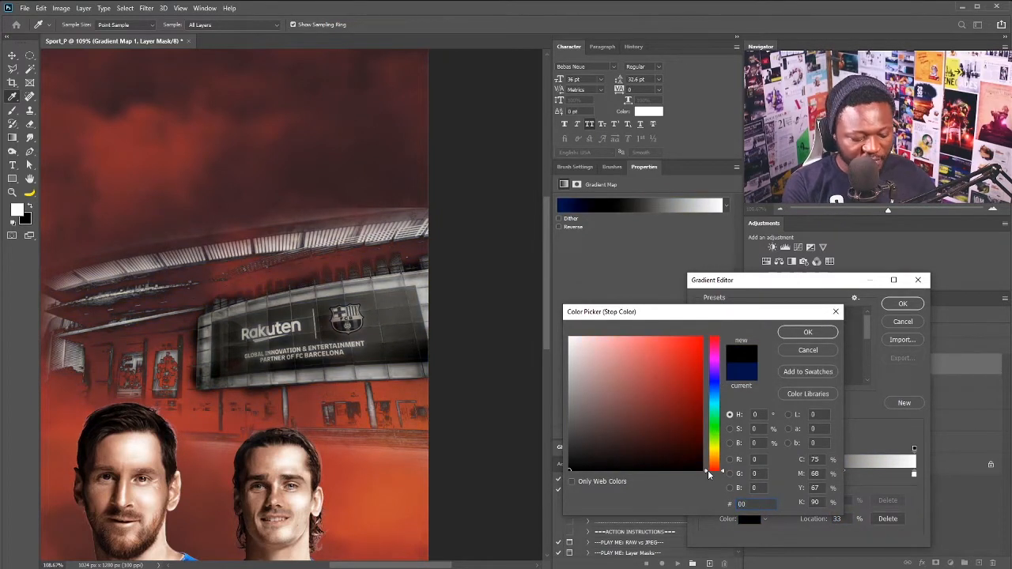
text(50ff)
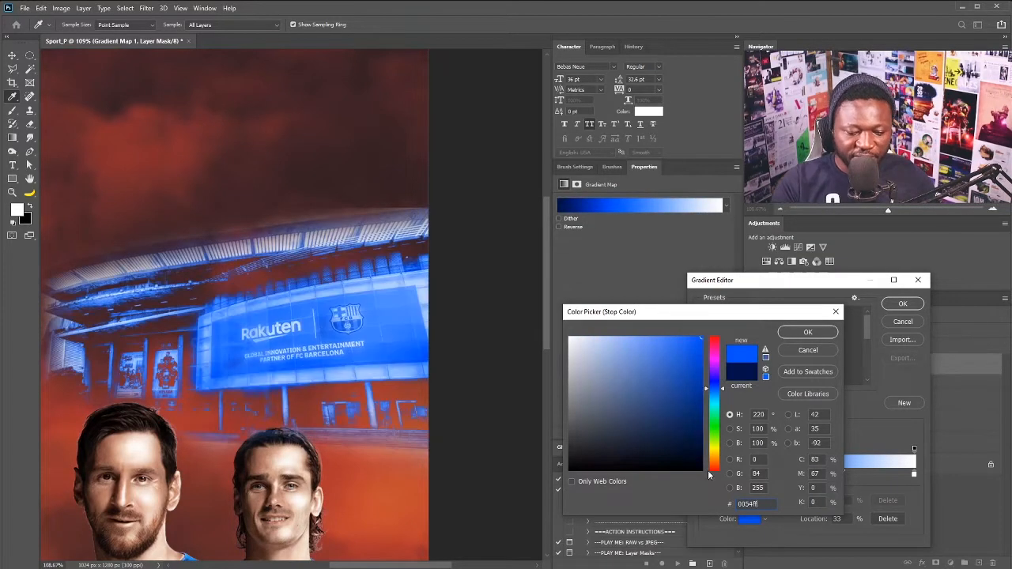
click(808, 332)
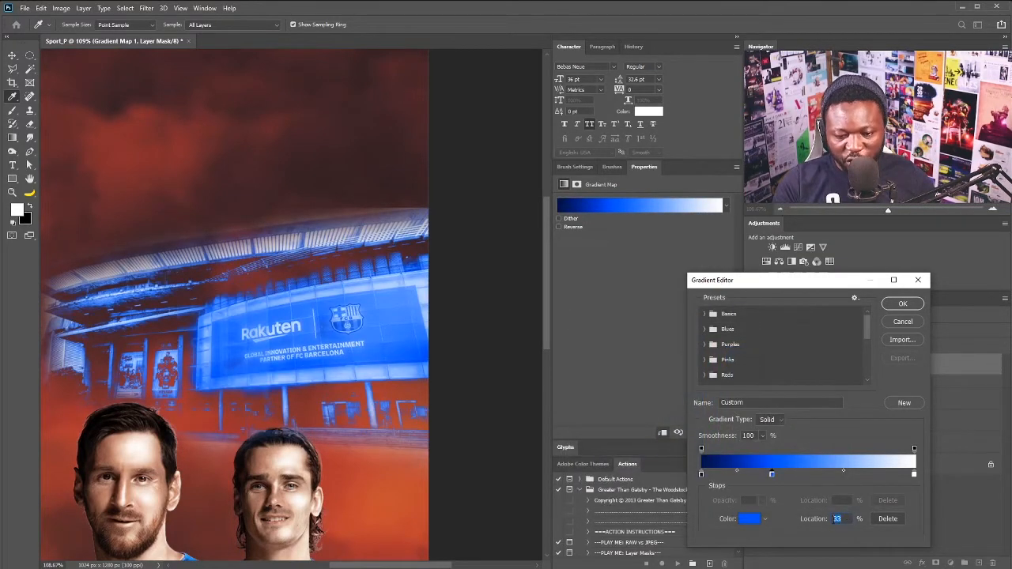
text(75)
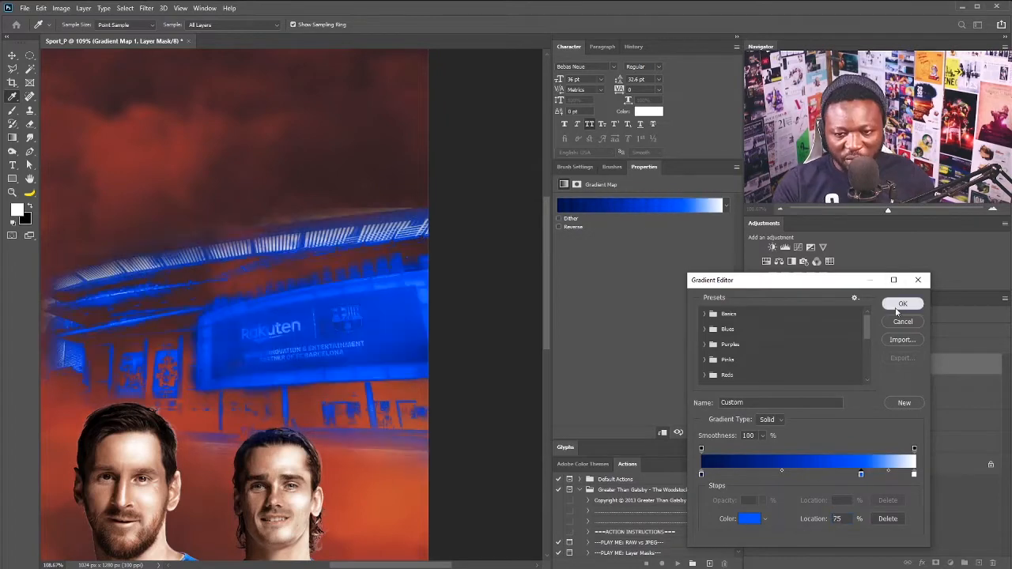
click(899, 307)
Step: Set Layer 1's Blend If This Layer shadow slider to 0 and split its highlight slider to about 25 / 144
click(764, 383)
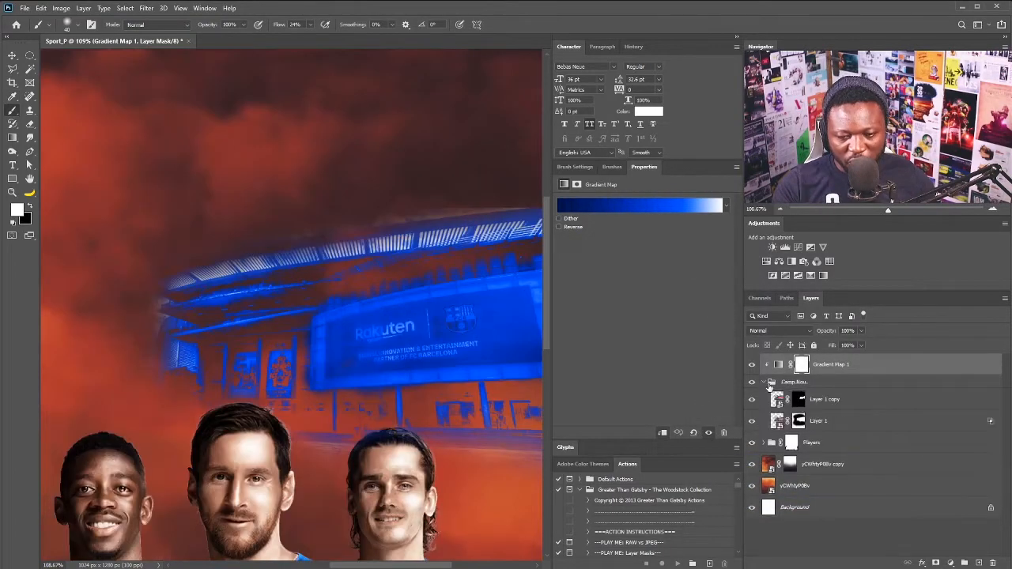
double_click(991, 427)
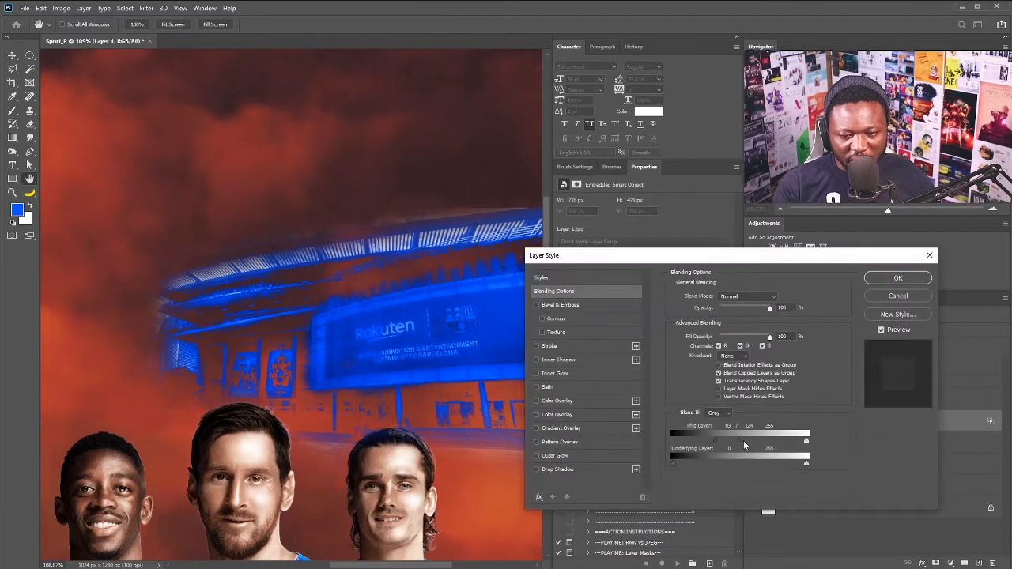
drag(739, 442, 606, 439)
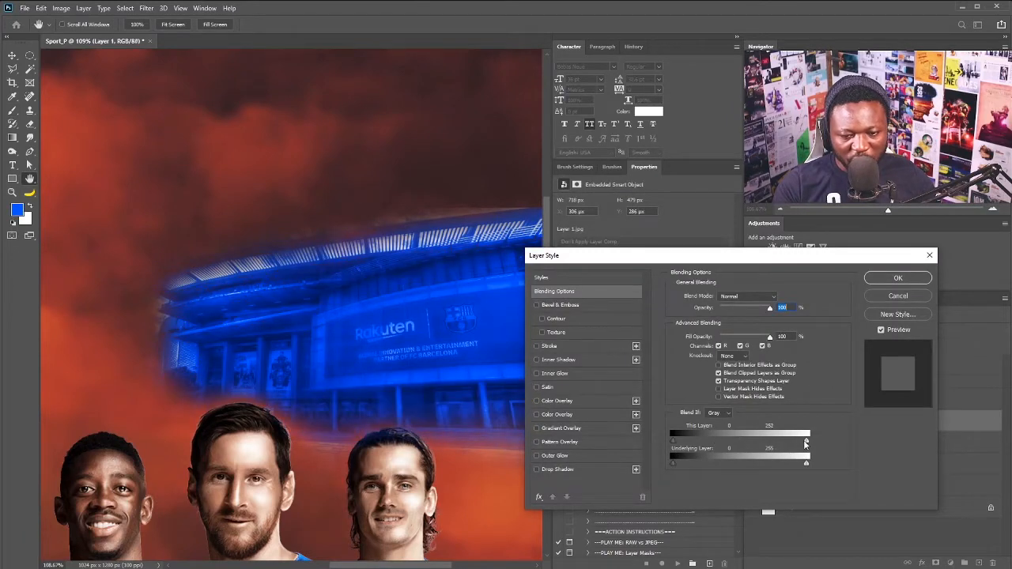
drag(806, 445, 739, 440)
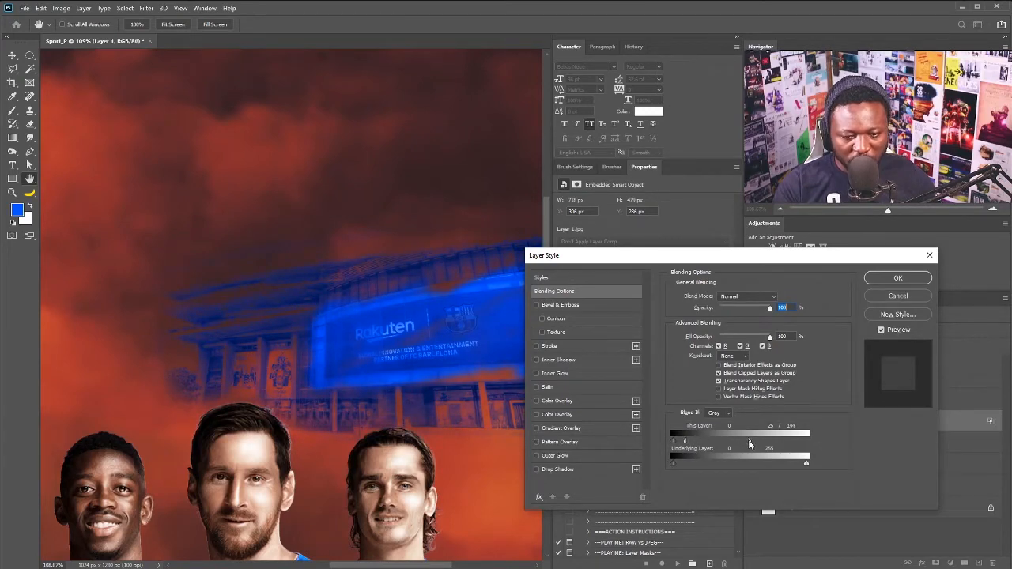
click(887, 277)
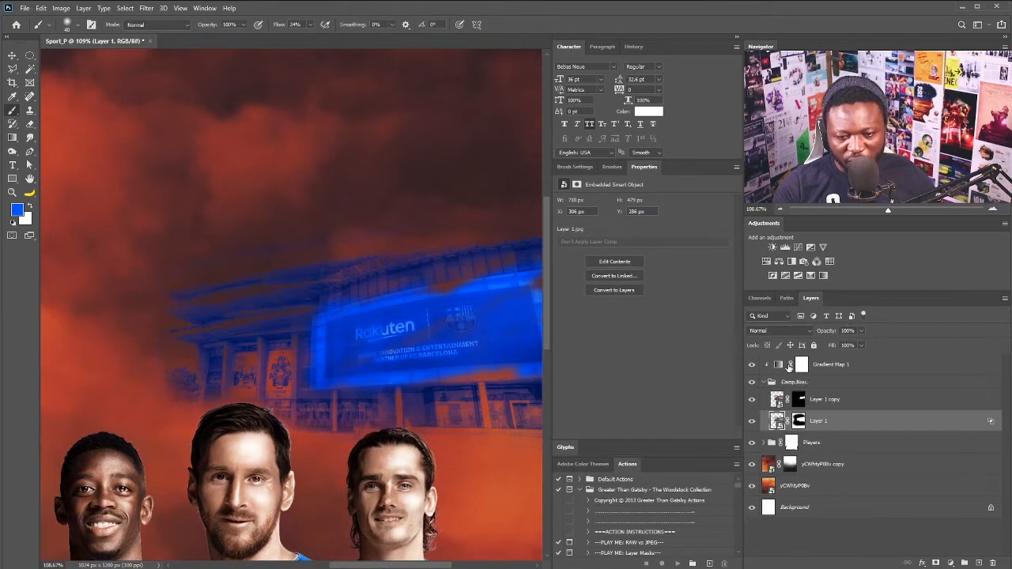
Step: Adjust the stadium's gradient map by moving the navy stop to about 40% and the bright blue stop just past the middle
click(791, 366)
click(619, 208)
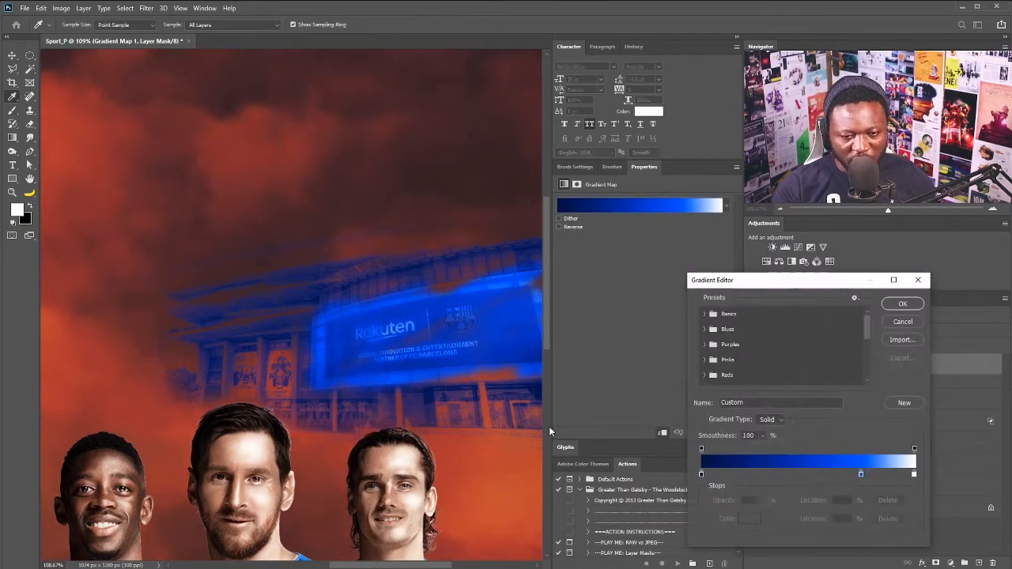
click(701, 474)
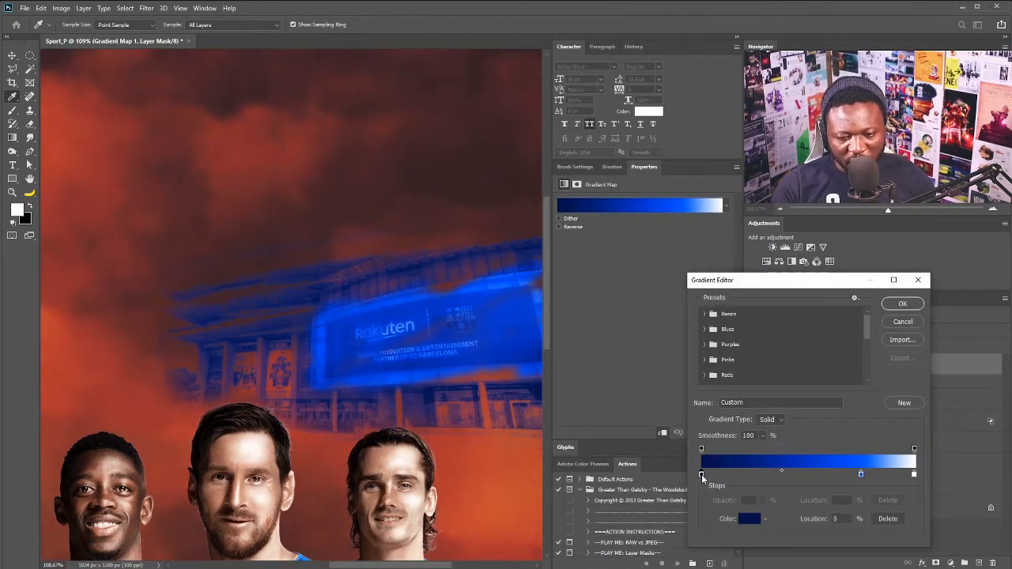
drag(701, 474, 763, 475)
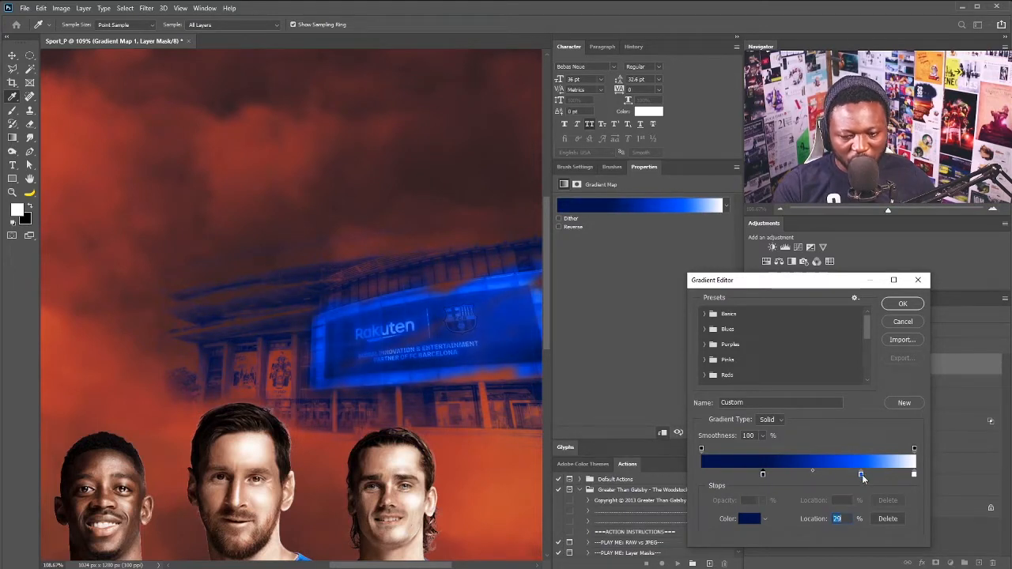
drag(861, 475, 845, 479)
drag(763, 475, 788, 478)
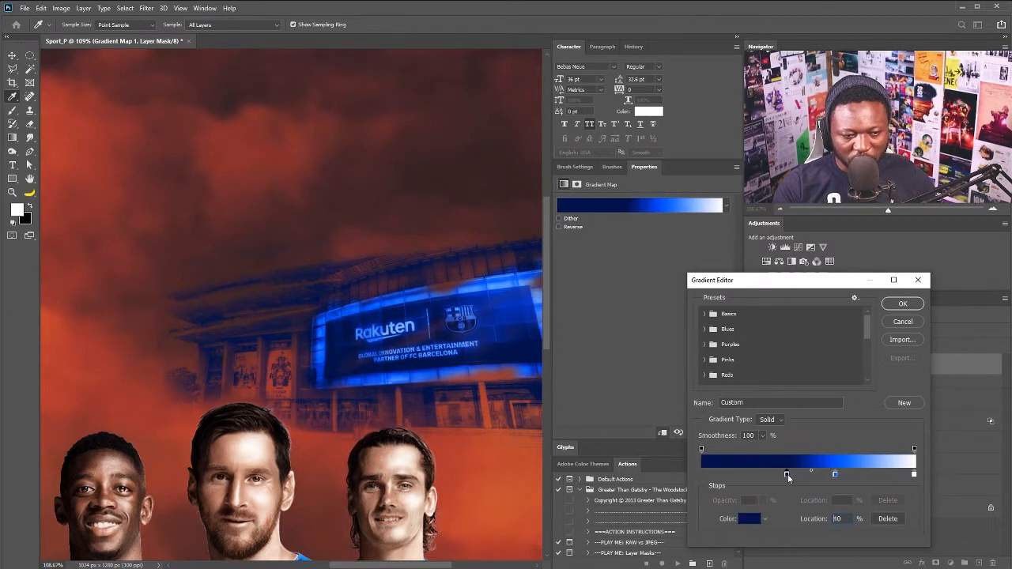
click(902, 303)
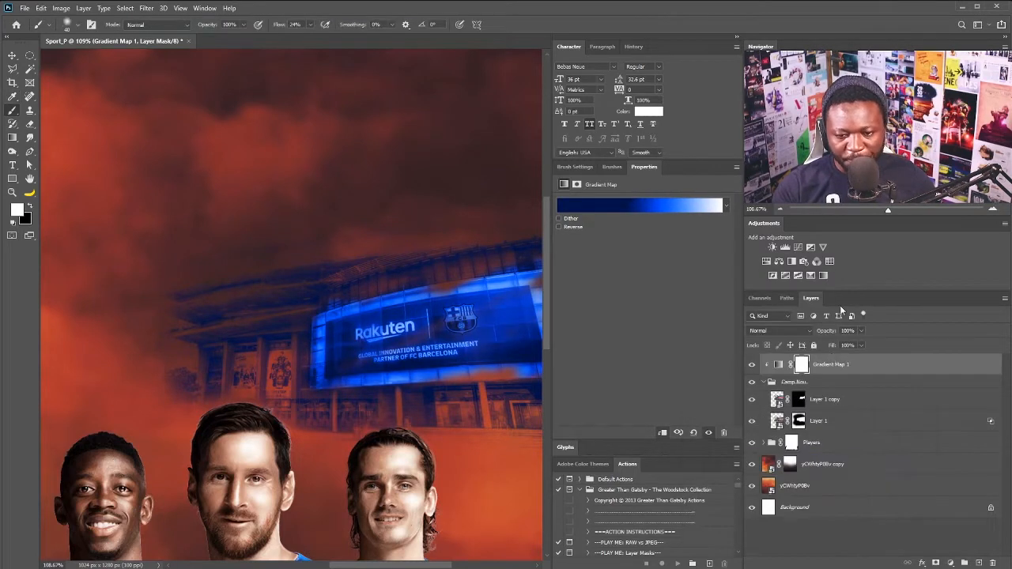
Step: Paint white on Layer 1 copy's mask to reveal the missing parts of the Rakuten billboard and its lower frame
click(752, 399)
click(752, 399)
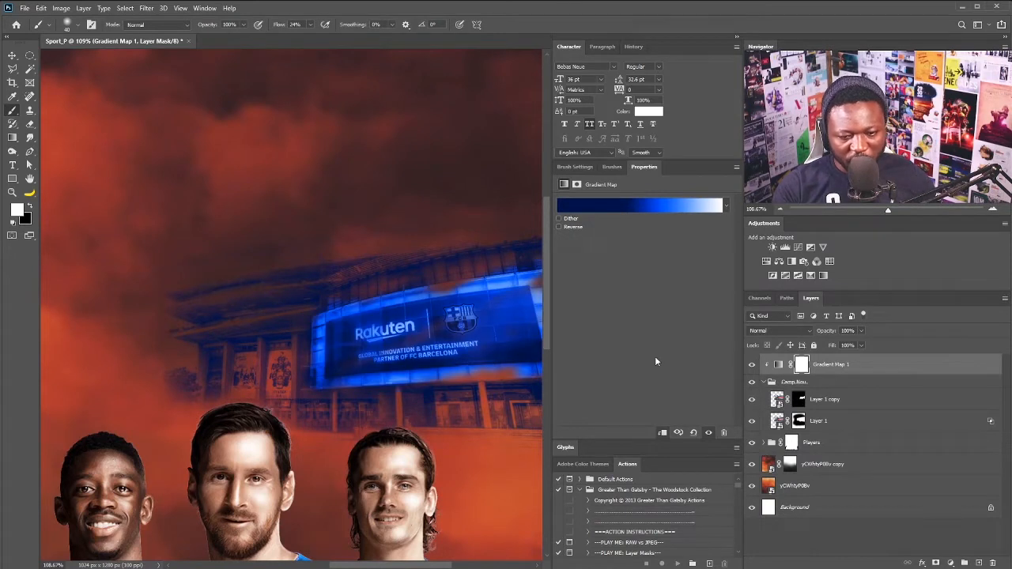
click(798, 400)
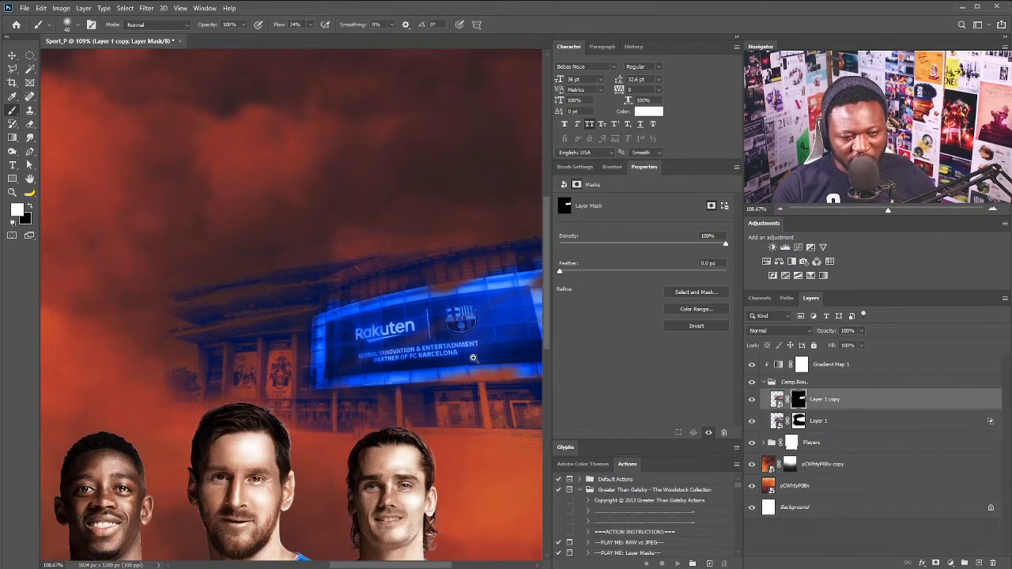
mouse_move(462, 354)
mouse_down()
mouse_move(489, 380)
mouse_move(407, 392)
mouse_up()
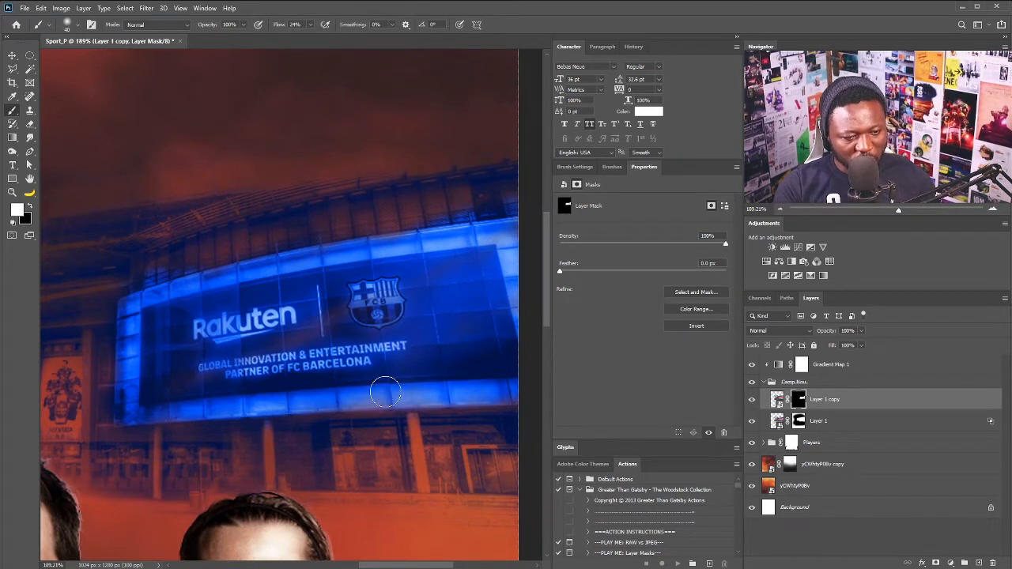
key(ctrl+1)
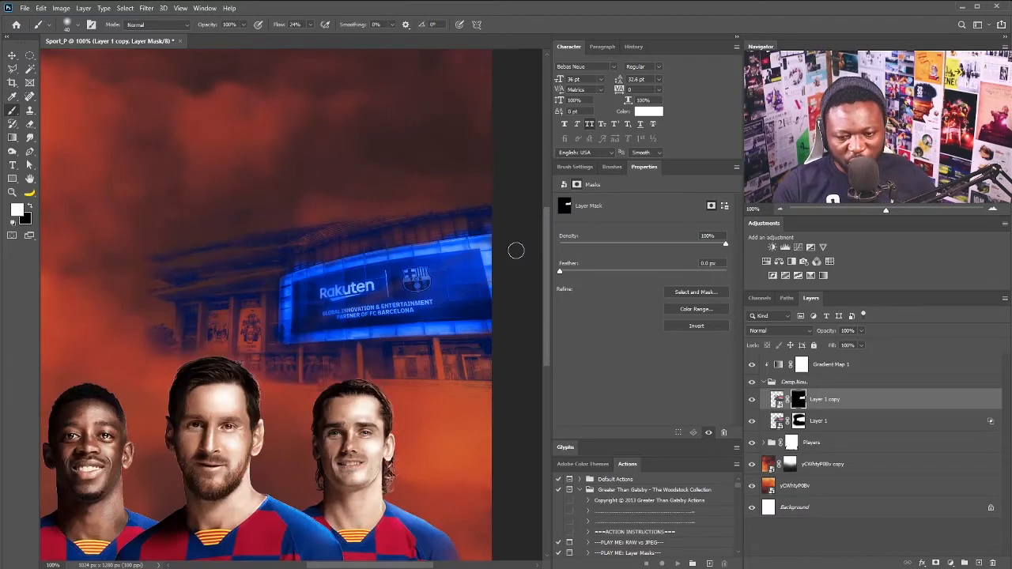
Step: Add a second Gradient Map adjustment above the first one and clip it to the Camp Nou group
click(877, 365)
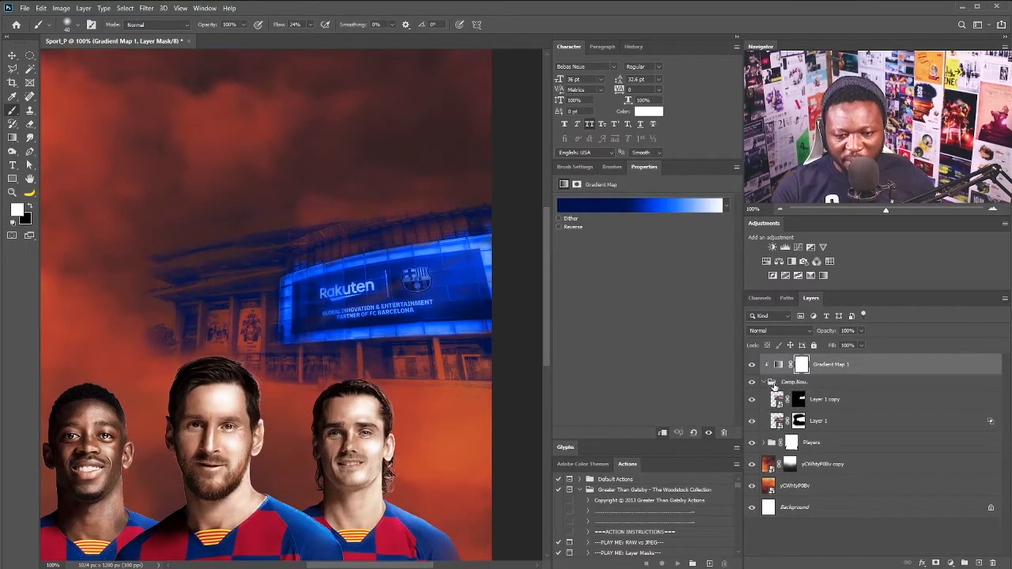
click(763, 381)
click(812, 275)
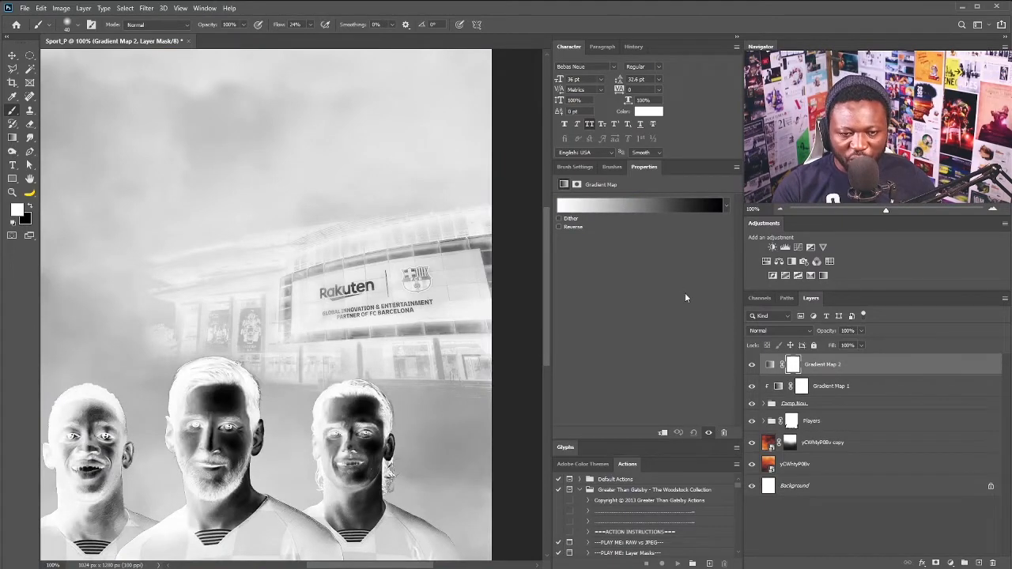
key(ctrl+alt+g)
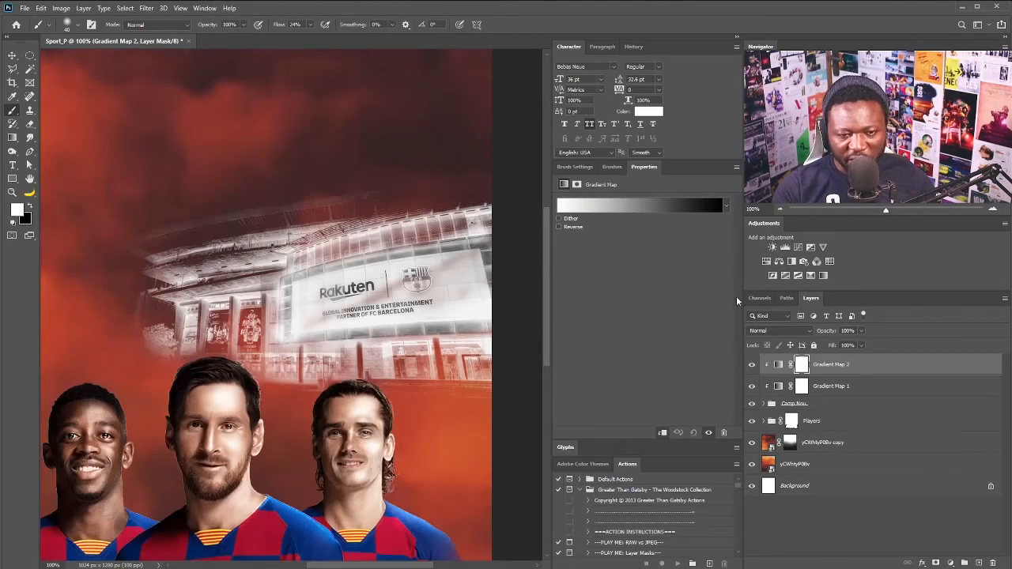
Step: Set the starting color stop of the second gradient map to dark red 290303
click(648, 205)
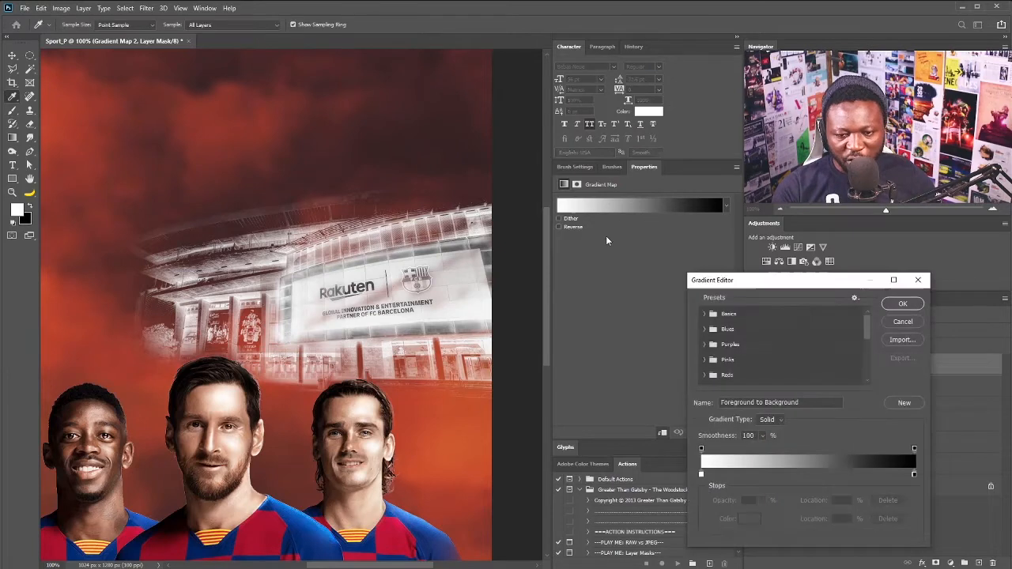
drag(750, 281, 728, 273)
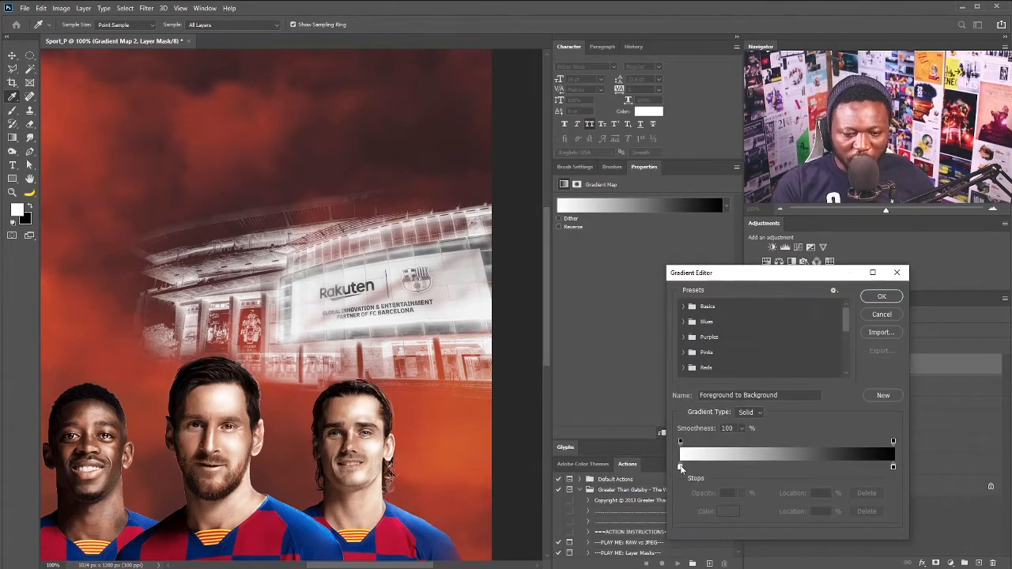
click(680, 466)
double_click(680, 468)
drag(633, 317, 606, 293)
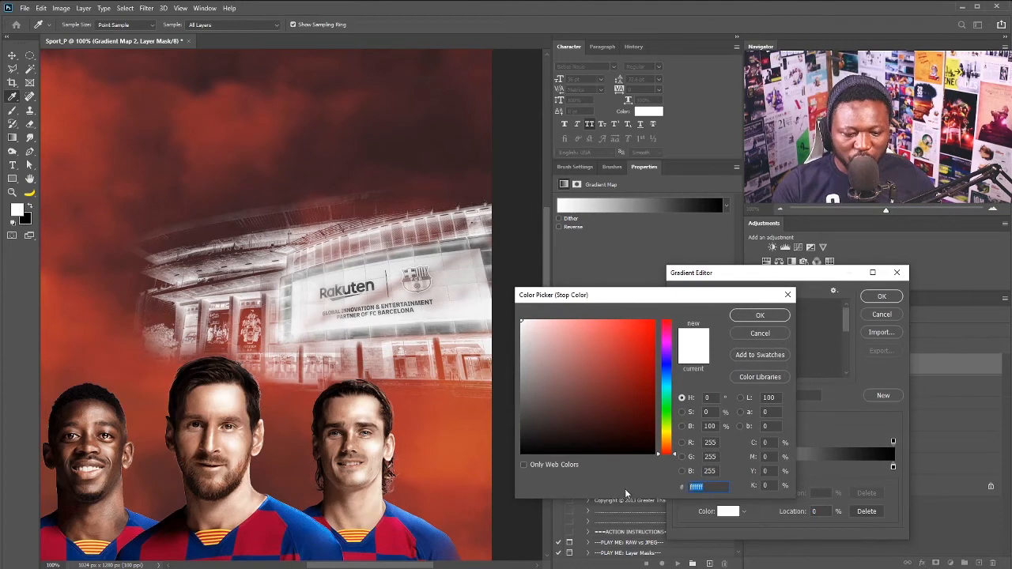
text(2)
text(29900)
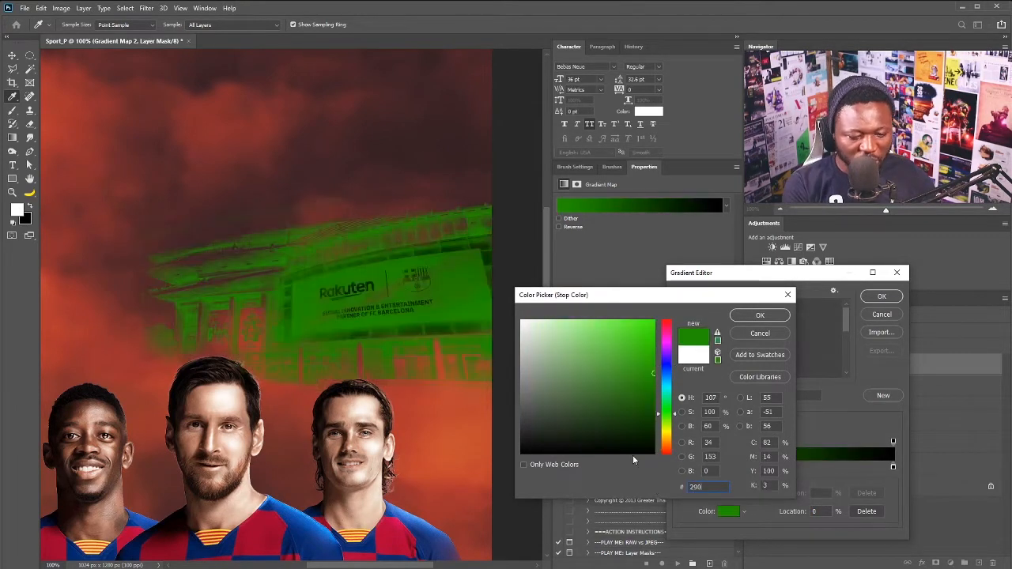
text(303)
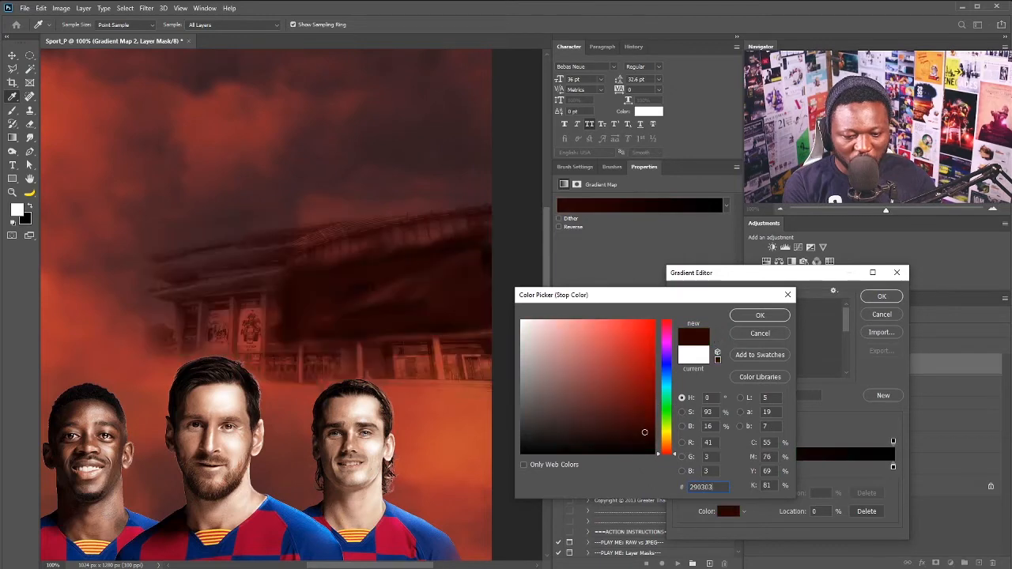
click(760, 314)
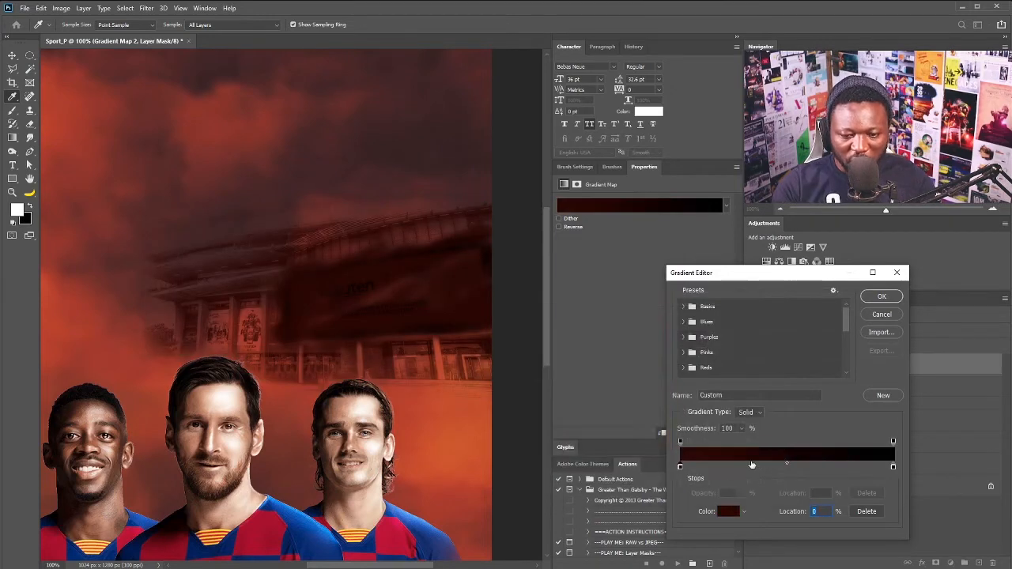
Step: Add a color stop at 30% in the second gradient map and set its color to crimson 99002c
click(744, 466)
click(727, 511)
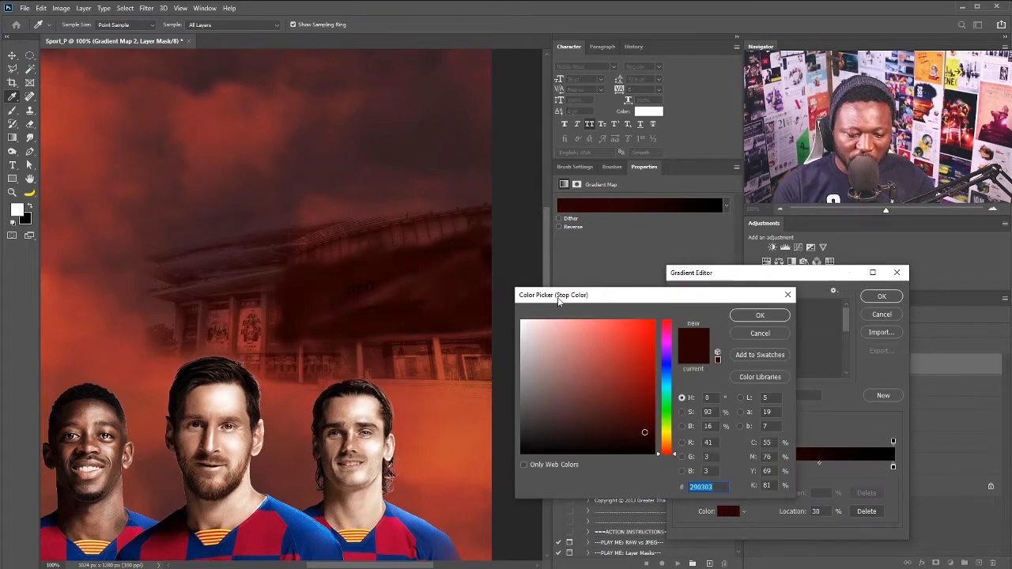
text(9900)
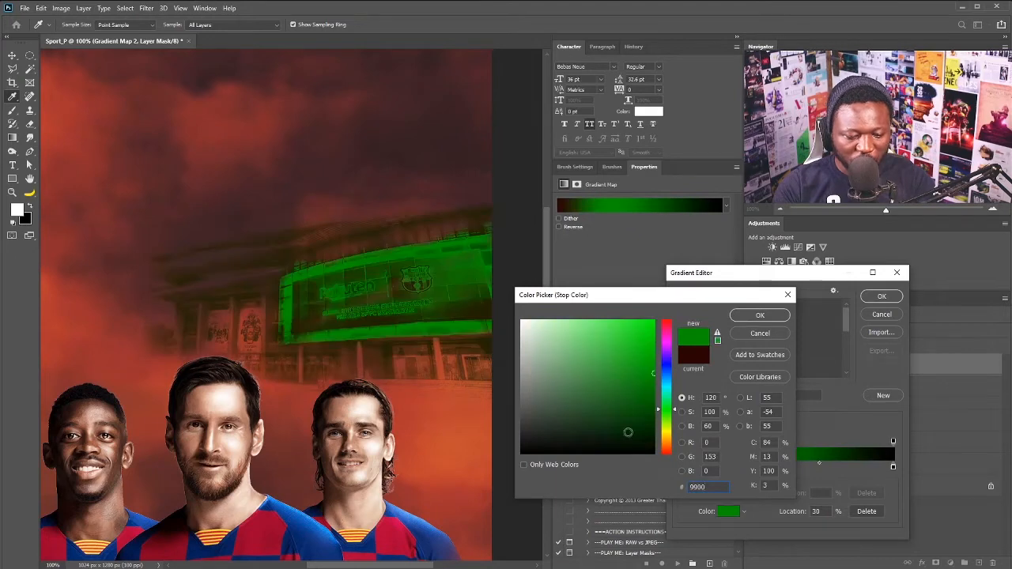
text(2)
text(1)
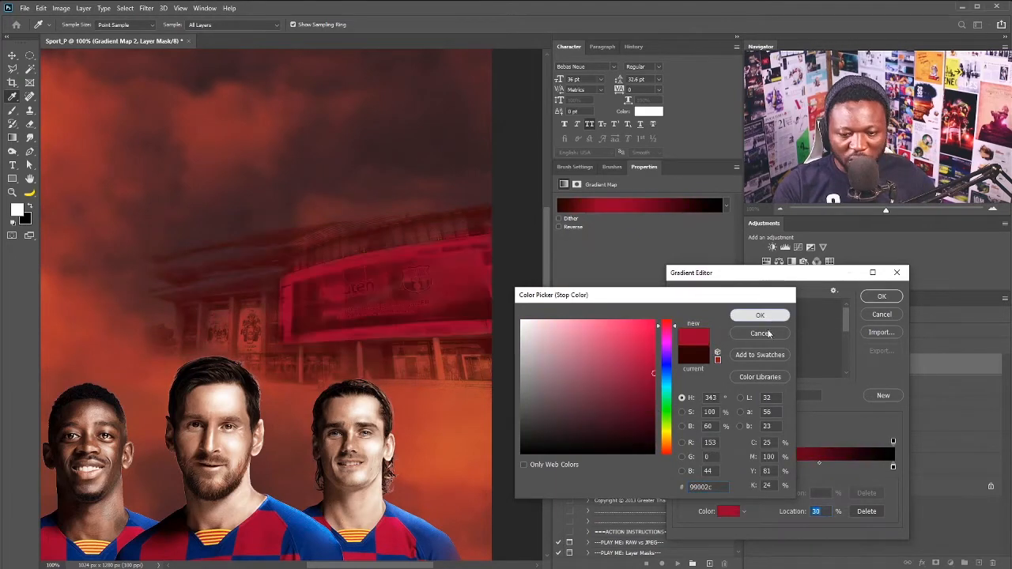
key(Return)
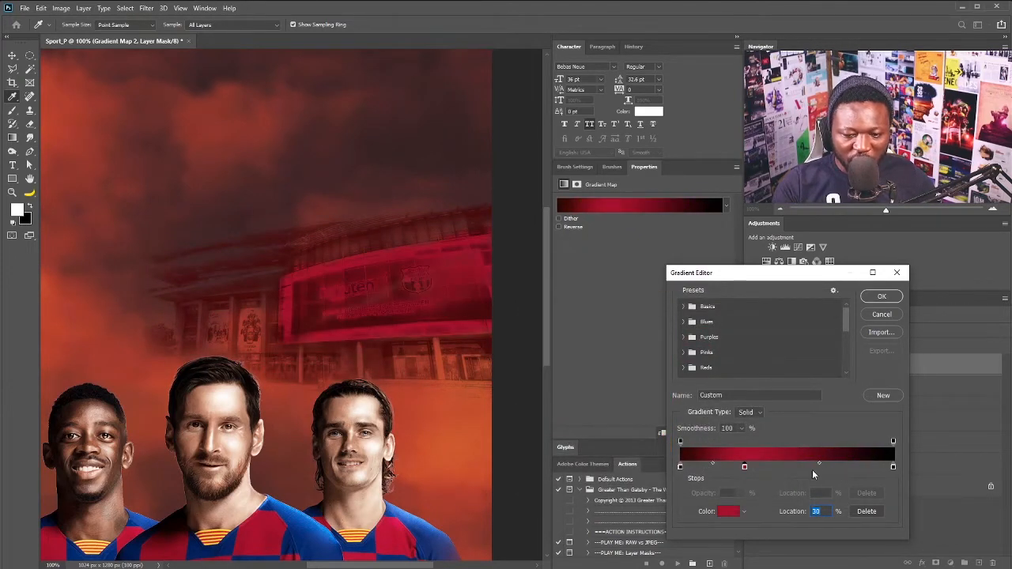
Step: Add another color stop at 60% in the gradient and set its color to orange e57451
click(812, 469)
click(728, 511)
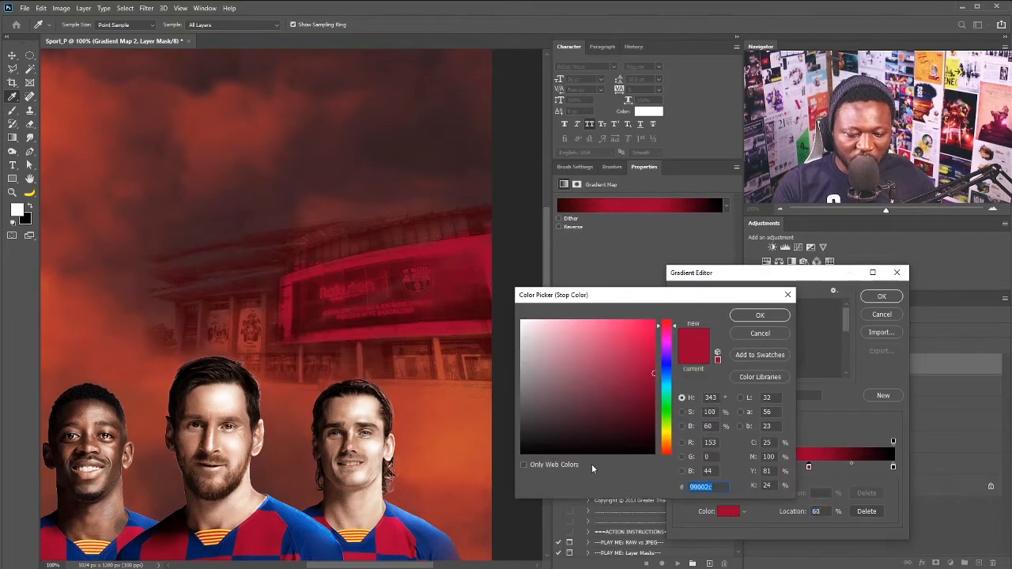
text(e)
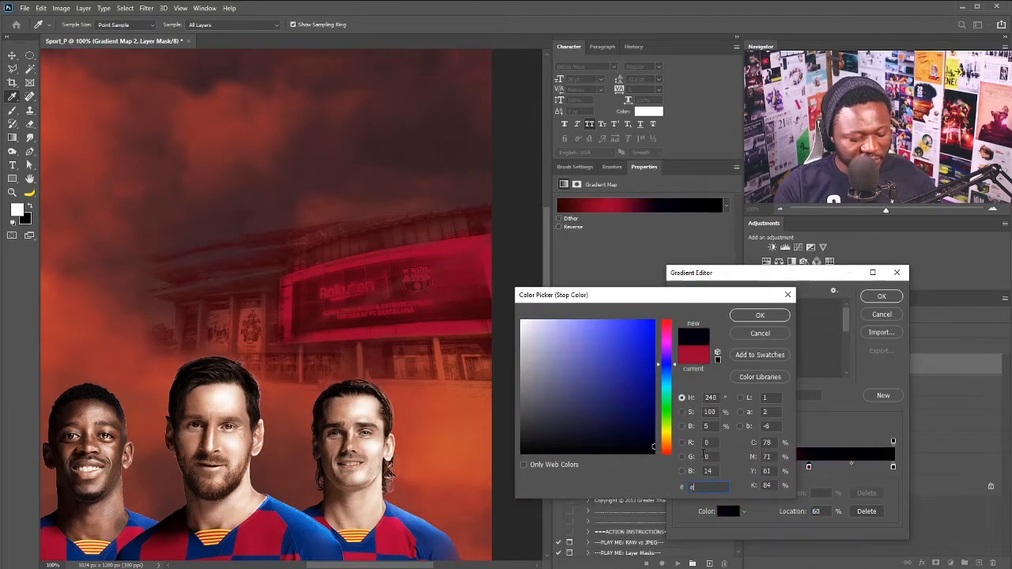
text(574)
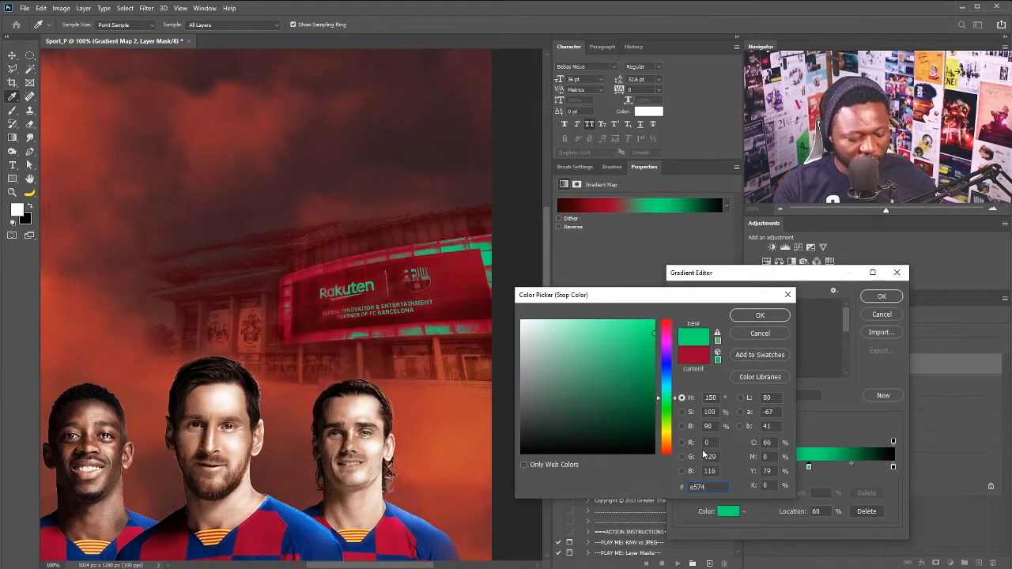
text(51)
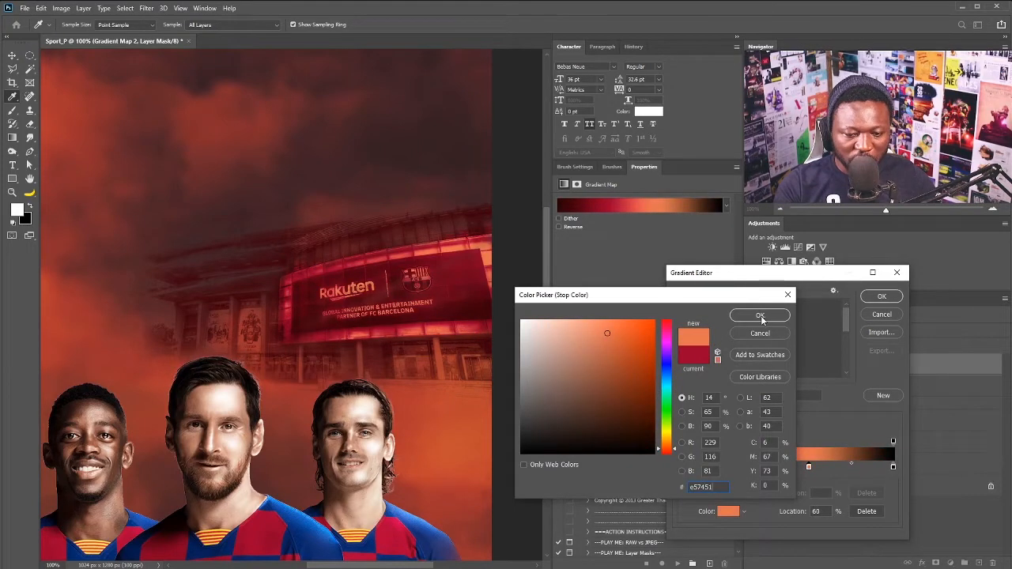
click(768, 314)
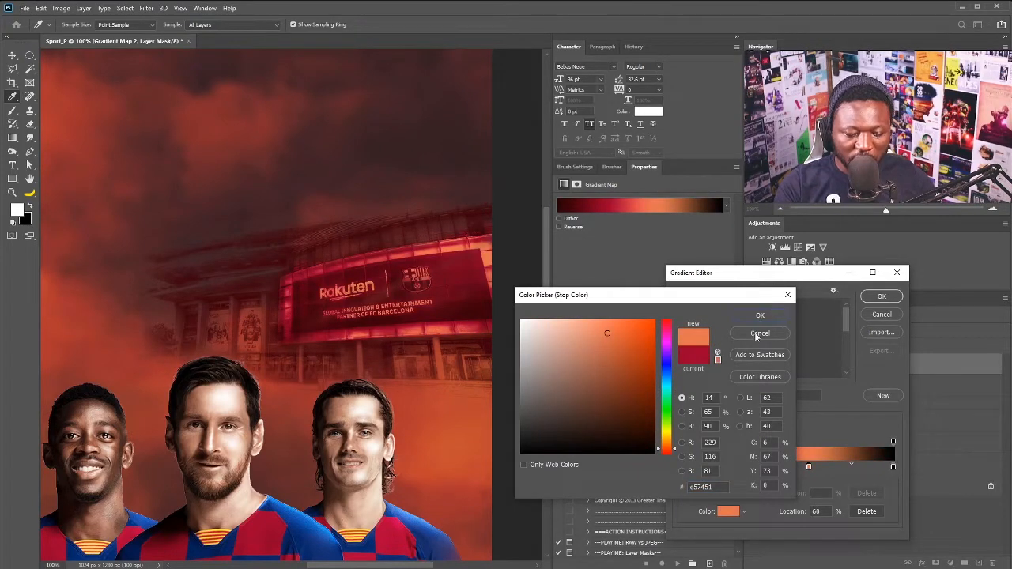
Step: Change the gradient's end stop color to white ffffff
click(894, 467)
click(728, 512)
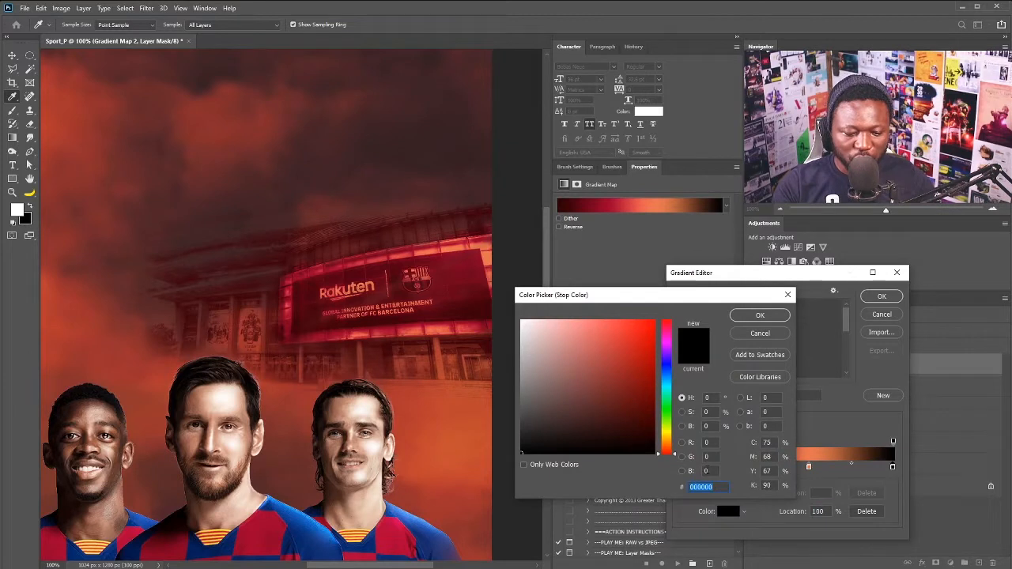
text(ffffff)
click(779, 316)
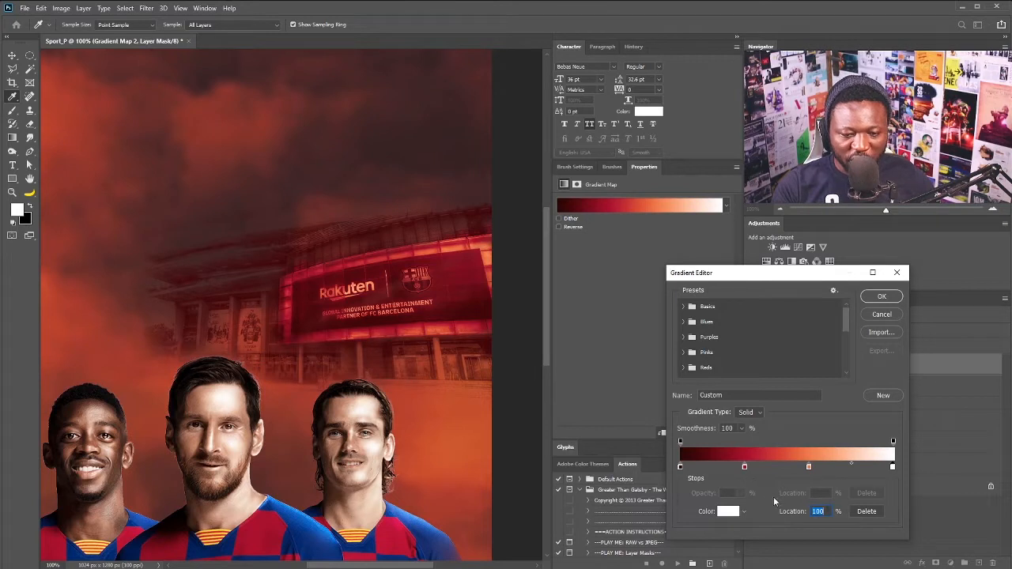
Step: Reposition the crimson stop to 26%, the orange stop to 67% and the white stop to 87%, and accept the gradient
click(744, 467)
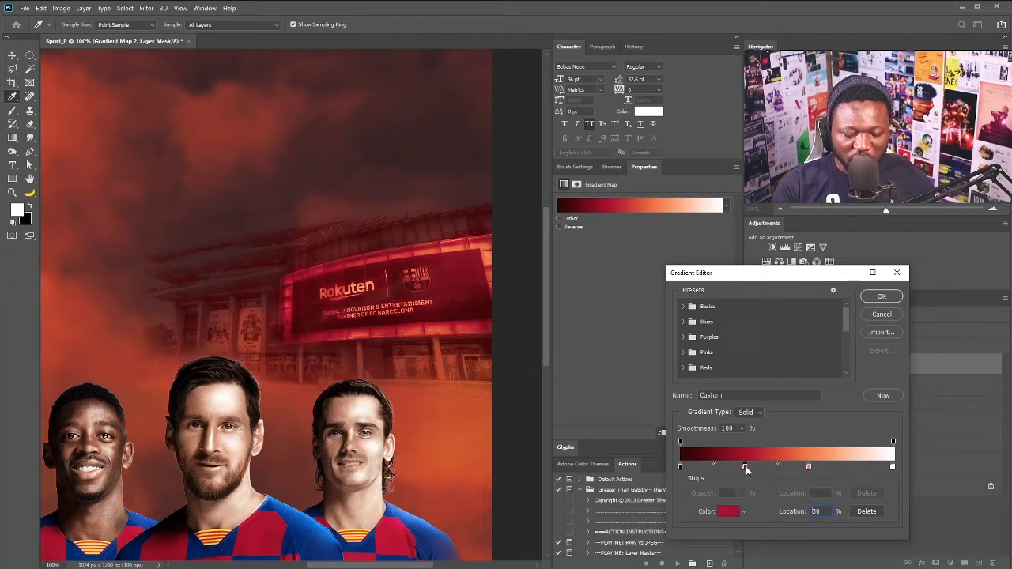
drag(746, 465, 751, 470)
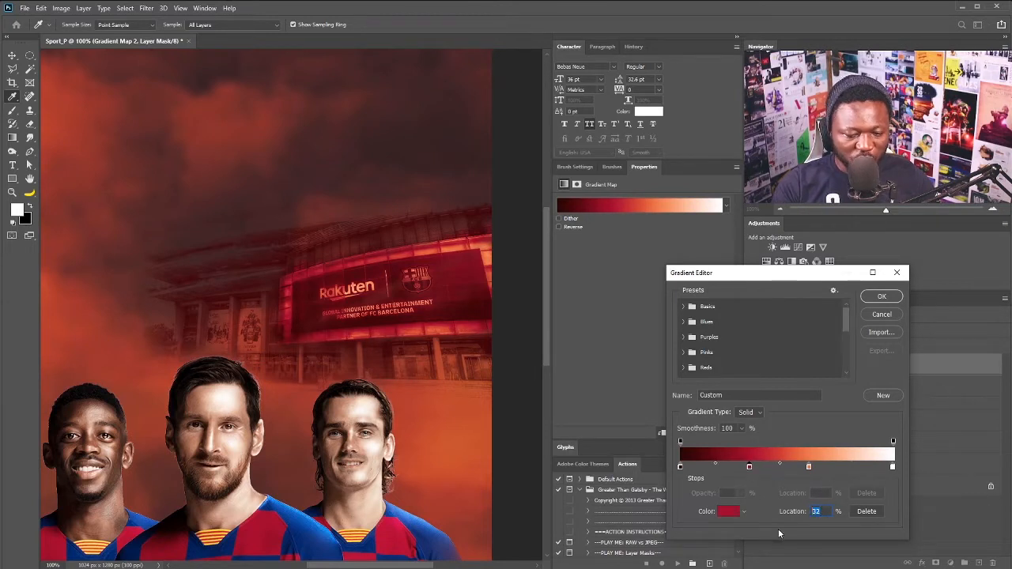
text(26)
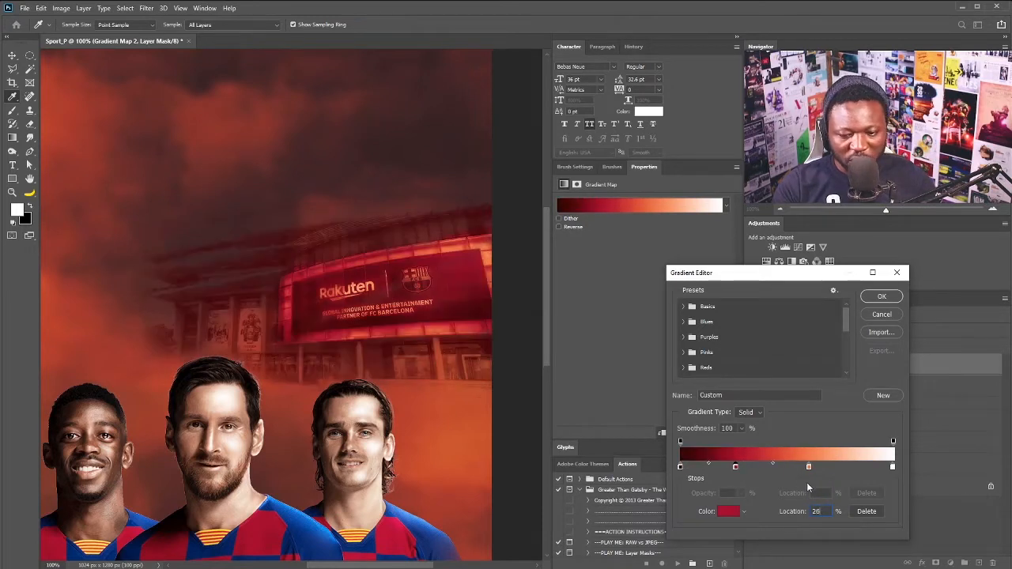
click(808, 467)
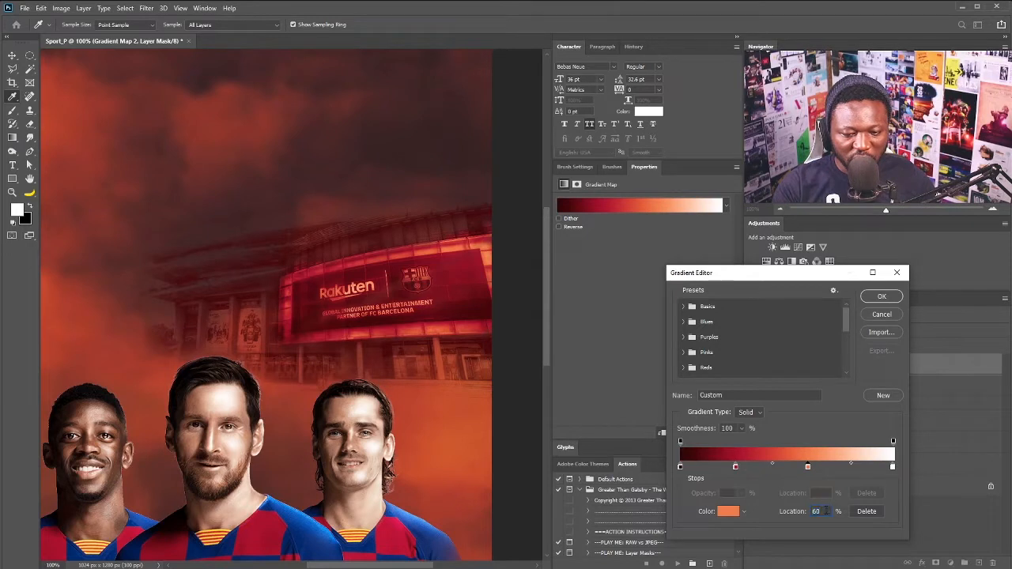
text(67)
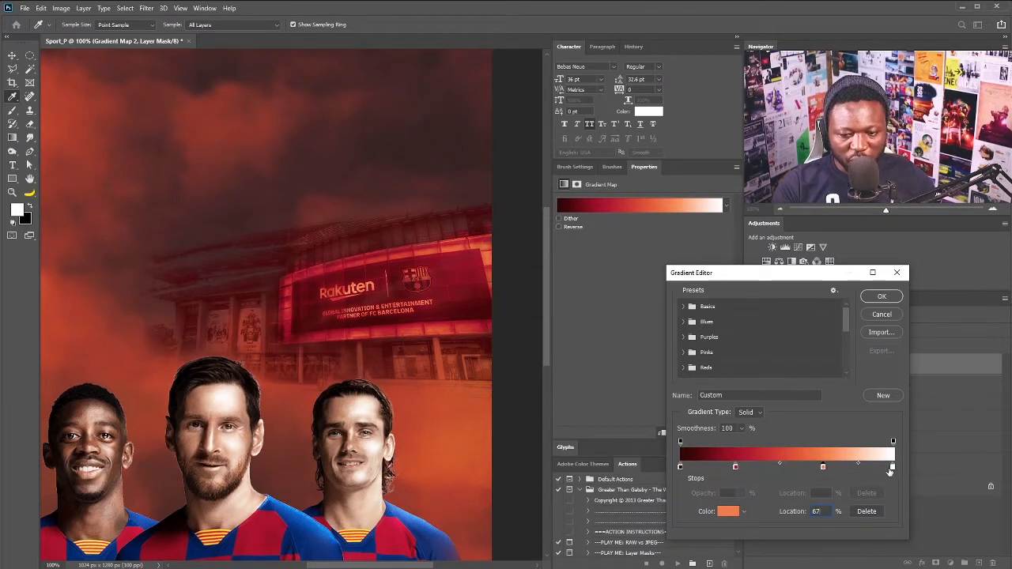
drag(893, 470, 866, 472)
drag(868, 471, 866, 471)
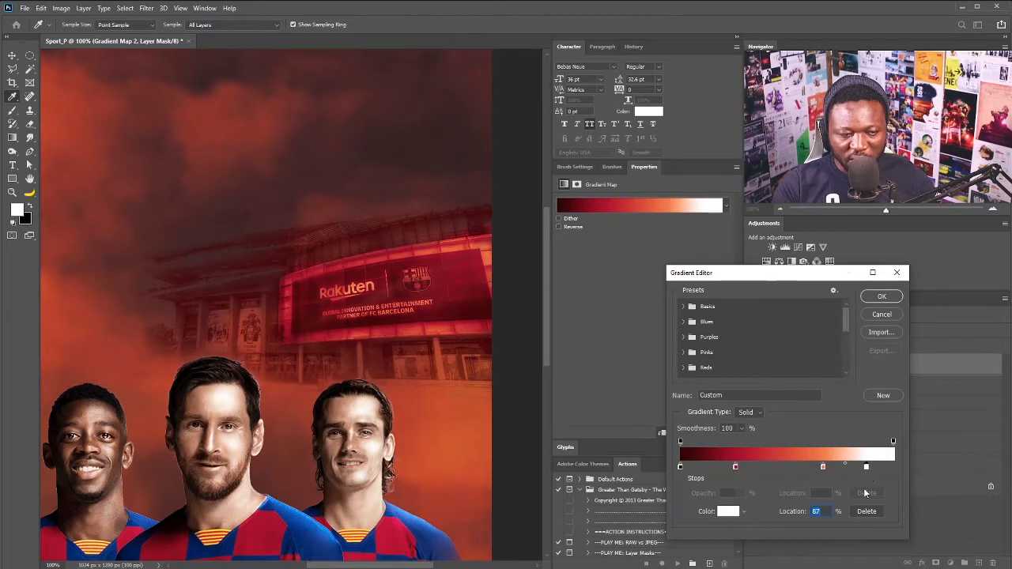
click(883, 298)
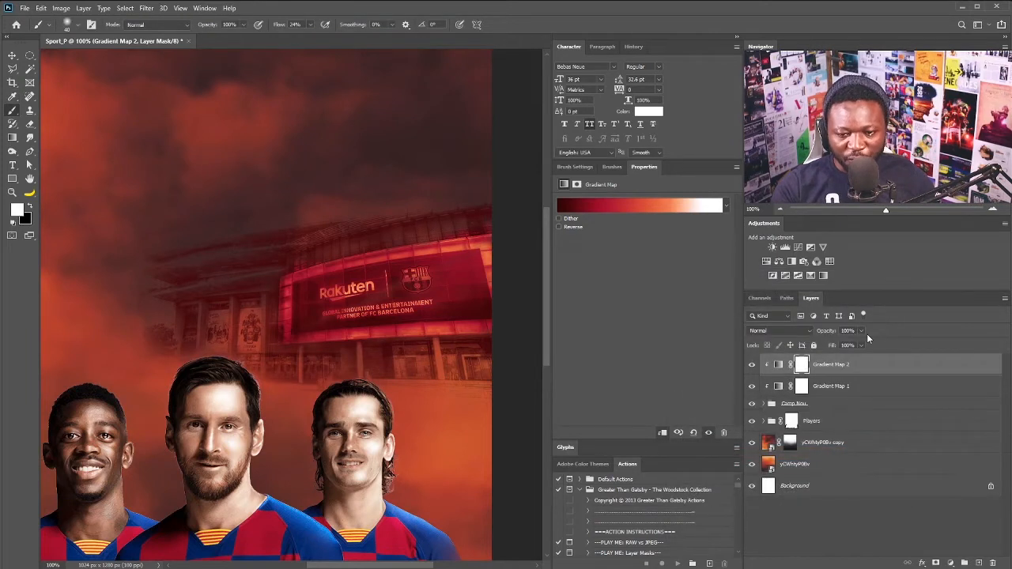
Step: Lower Gradient Map 2 to 93% opacity and split its Blend If This Layer black point to 15 / 100
drag(863, 345, 848, 346)
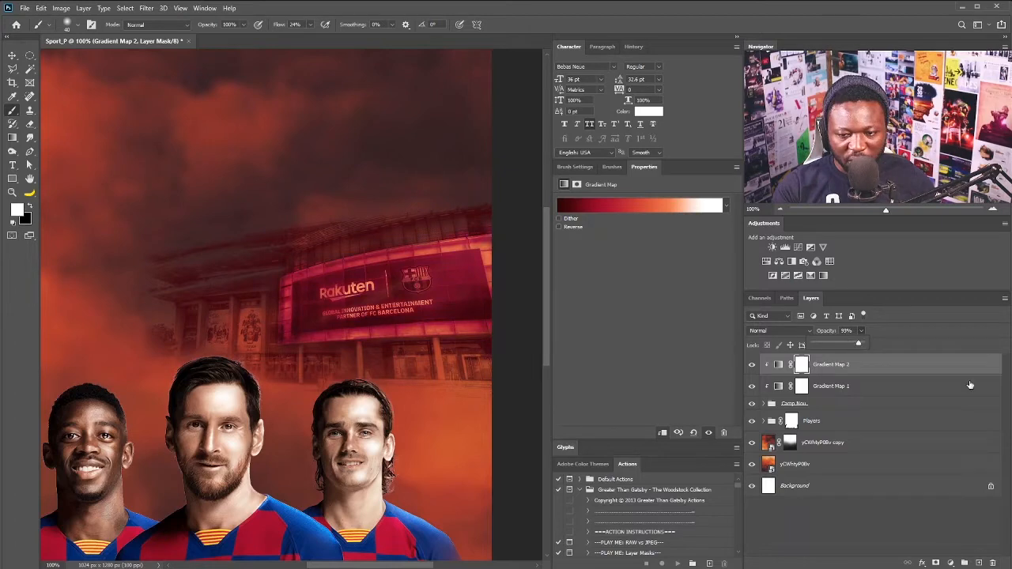
double_click(986, 367)
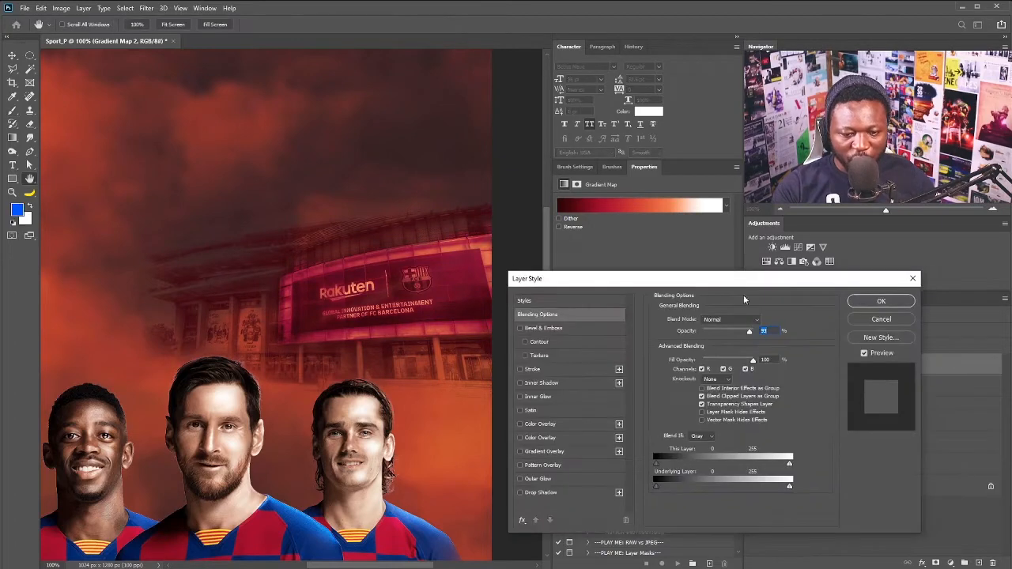
drag(656, 463, 695, 472)
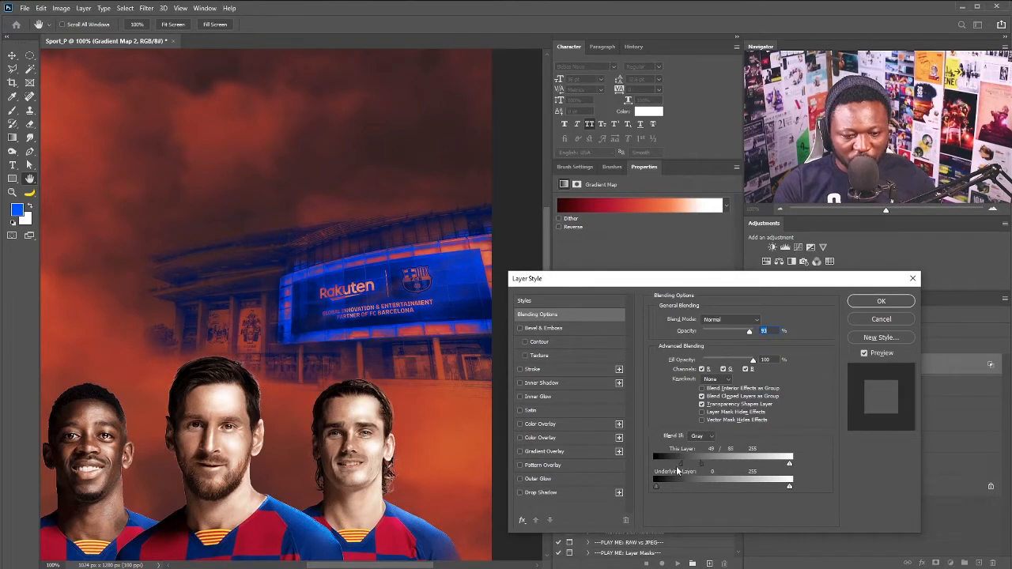
mouse_move(699, 462)
mouse_down()
mouse_move(669, 466)
mouse_move(710, 463)
mouse_up()
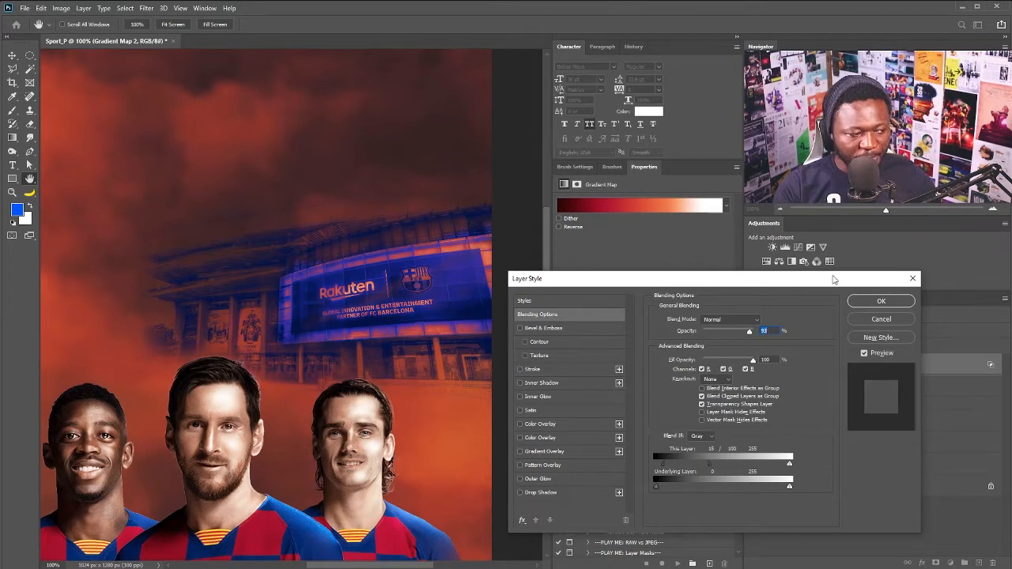
click(880, 301)
Step: Rename the Gradient Map 2 layer as Red Gradient Map 2
scroll(337, 341, down, 2)
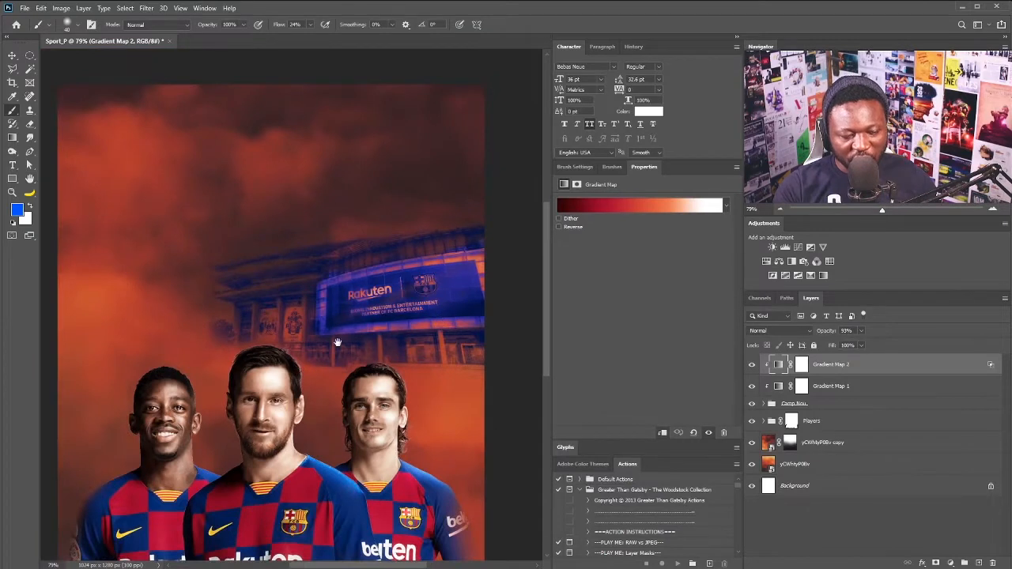
drag(348, 449, 372, 422)
click(371, 463)
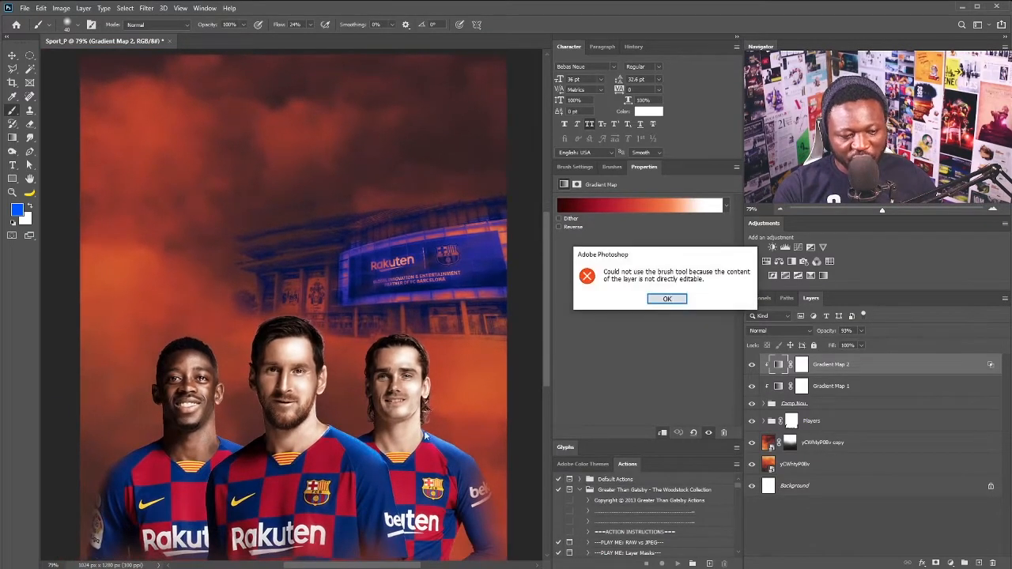
key(Return)
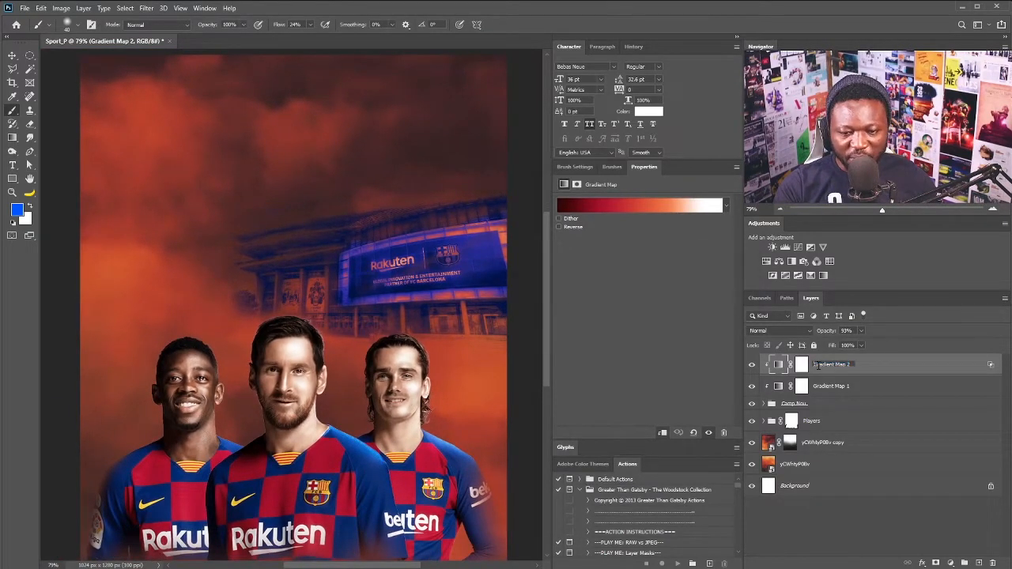
text(Red)
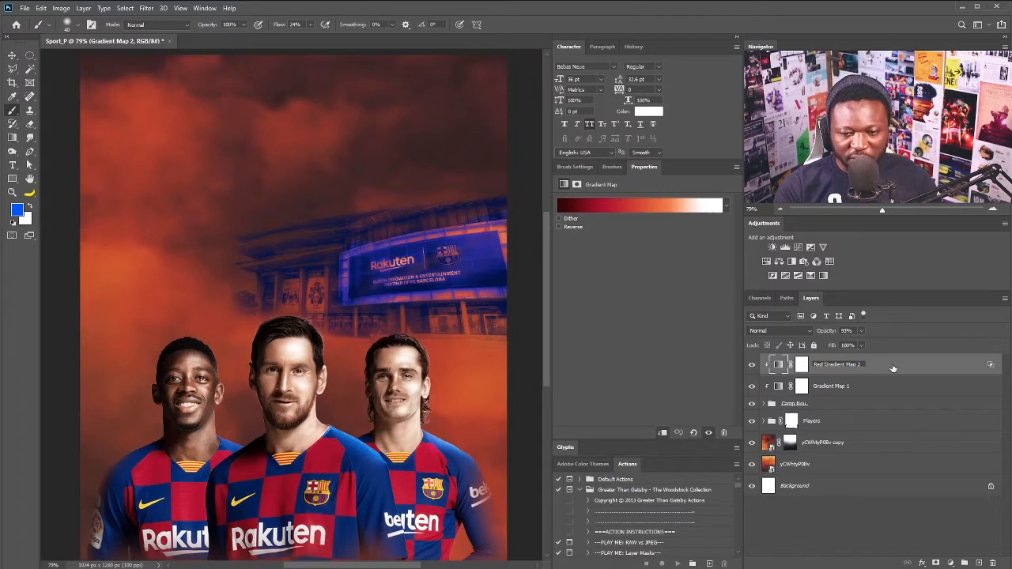
key(Return)
Step: Duplicate the Red Gradient Map 2 layer and leave the copy unclipped above all layers
drag(903, 366, 978, 562)
click(663, 433)
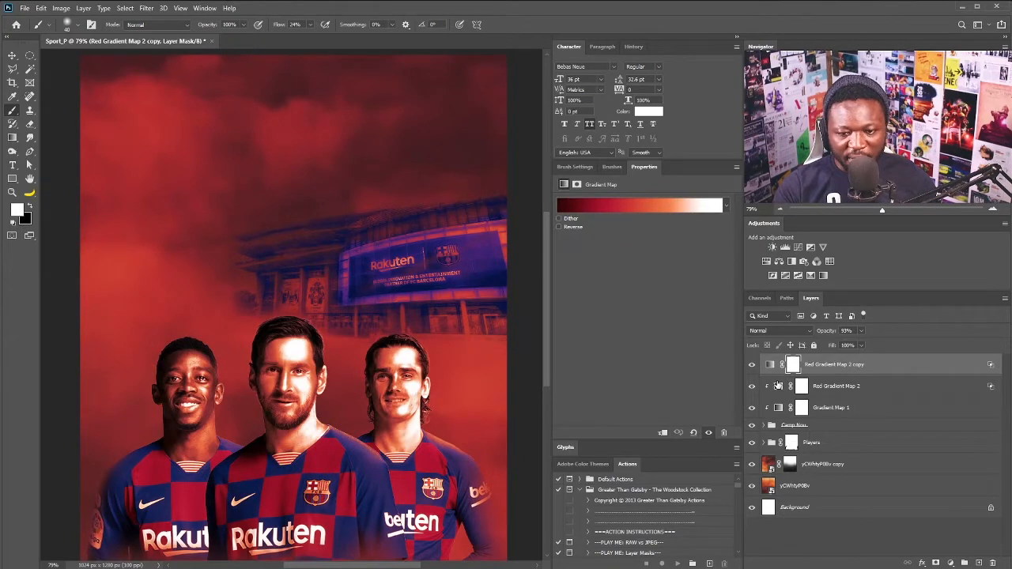
Step: Reset the copy's Blend If This Layer black point to 0 and lower the layer's opacity to 73%
double_click(992, 370)
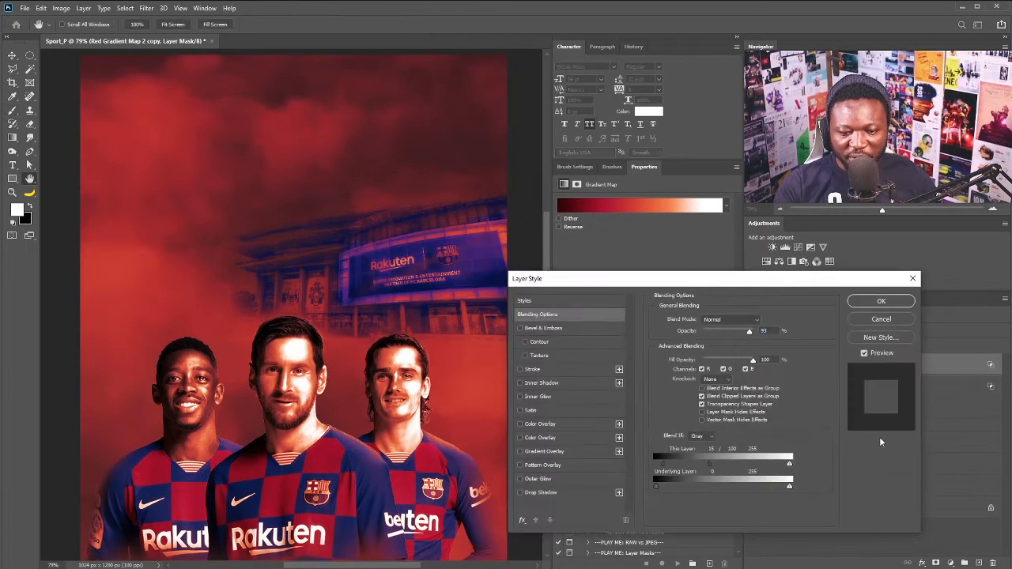
drag(668, 467, 654, 463)
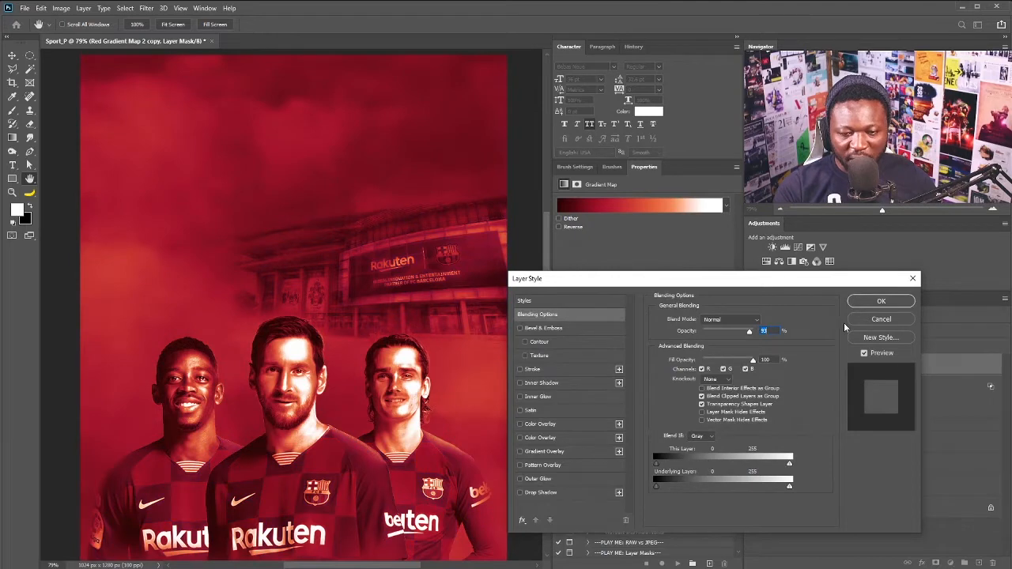
click(881, 303)
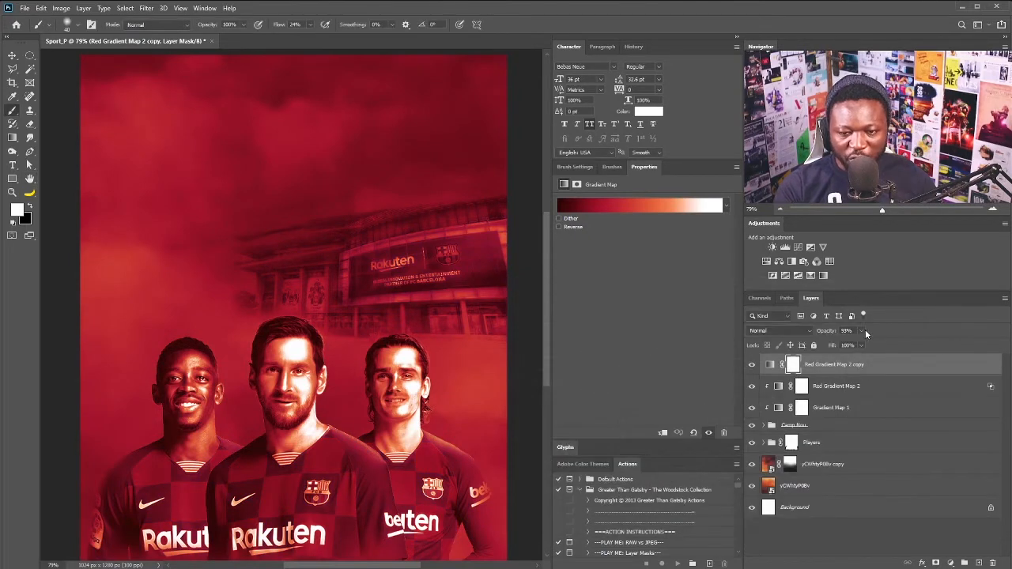
drag(863, 331, 846, 347)
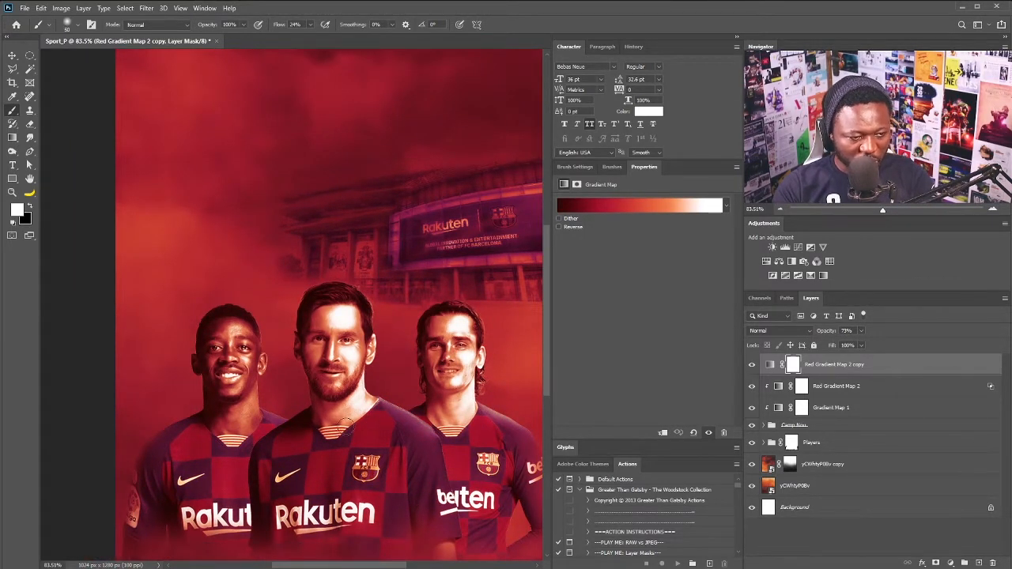
Step: Paint black over the players' jerseys on the Red Gradient Map 2 copy's mask with a 200 px brush at 14% flow
key(bracketright)
key(bracketright)
key(bracketright)
key(bracketright)
key(bracketright)
key(bracketright)
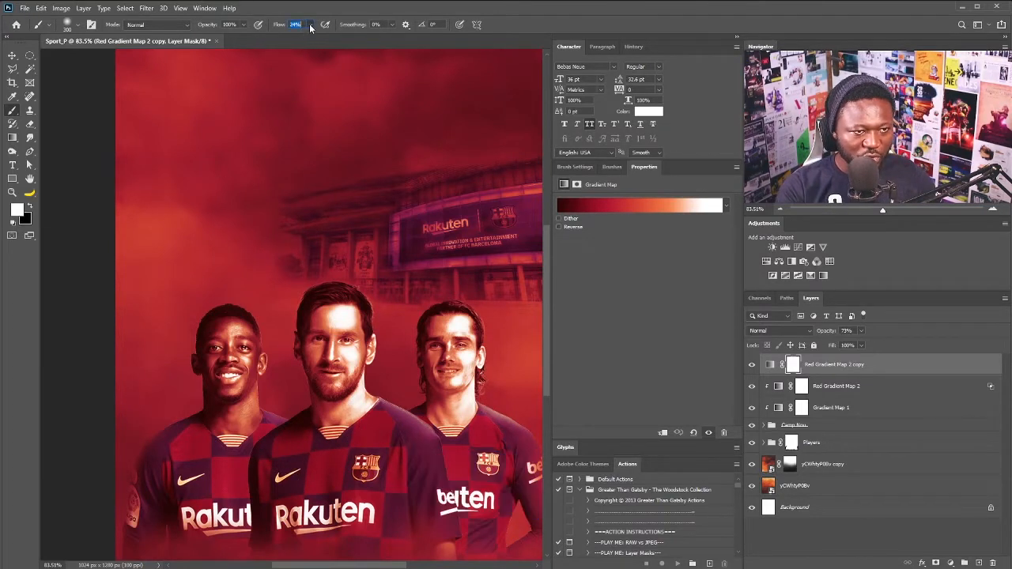
drag(309, 24, 308, 40)
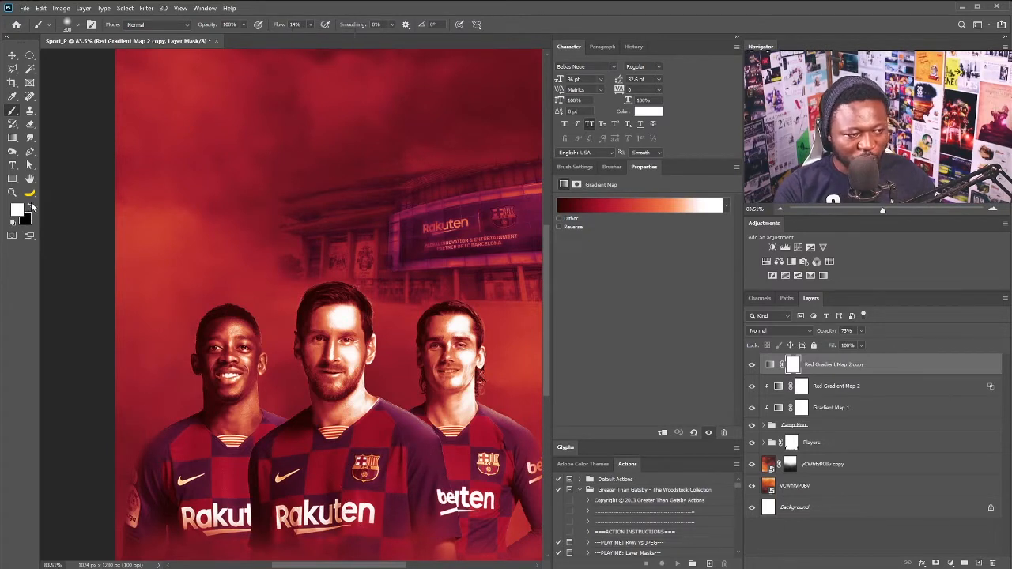
click(32, 208)
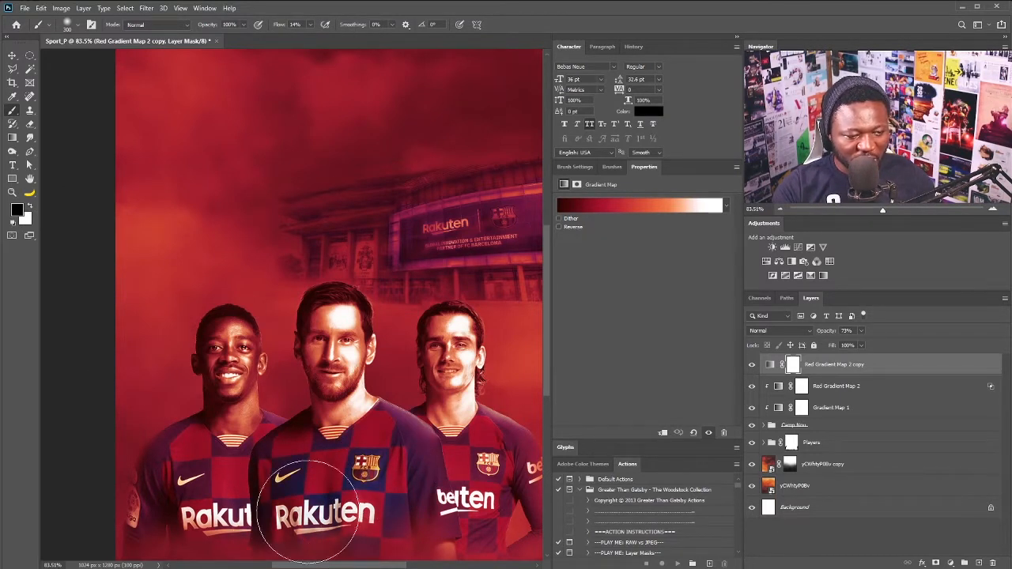
mouse_move(308, 513)
mouse_down()
mouse_move(237, 526)
mouse_move(150, 518)
mouse_move(210, 482)
mouse_move(169, 498)
mouse_move(321, 494)
mouse_move(293, 522)
mouse_move(445, 483)
mouse_move(395, 508)
mouse_move(361, 440)
mouse_move(283, 424)
mouse_move(226, 472)
mouse_move(117, 476)
mouse_move(140, 515)
mouse_up()
key(bracketright)
key(bracketright)
key(bracketright)
key(bracketright)
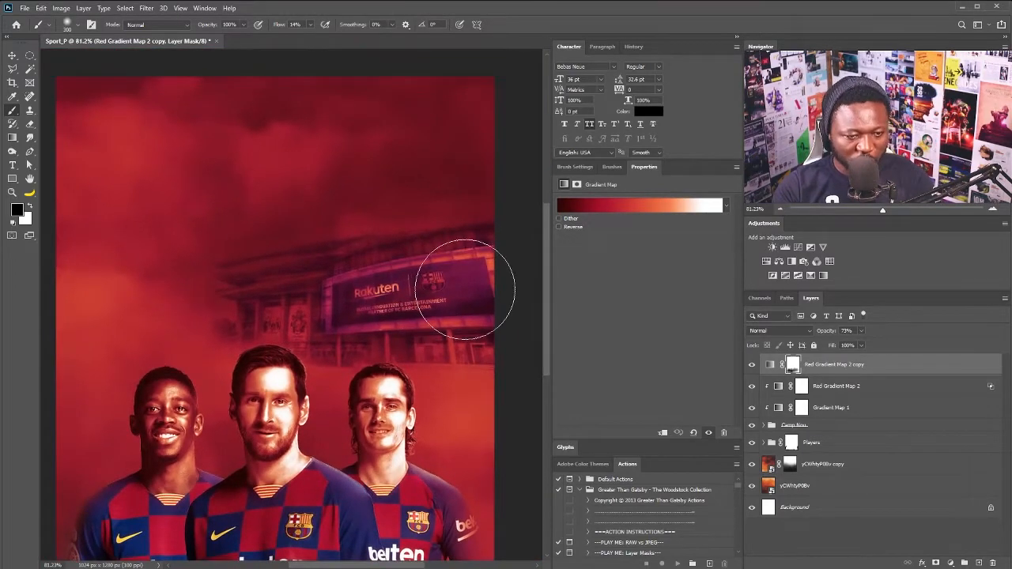
Step: Paint black over the stadium on the Red Gradient Map 2 copy's mask with a 400 px brush
key(bracketright)
mouse_move(396, 301)
mouse_down()
mouse_move(318, 280)
mouse_move(396, 273)
mouse_move(317, 316)
mouse_up()
drag(358, 368, 294, 409)
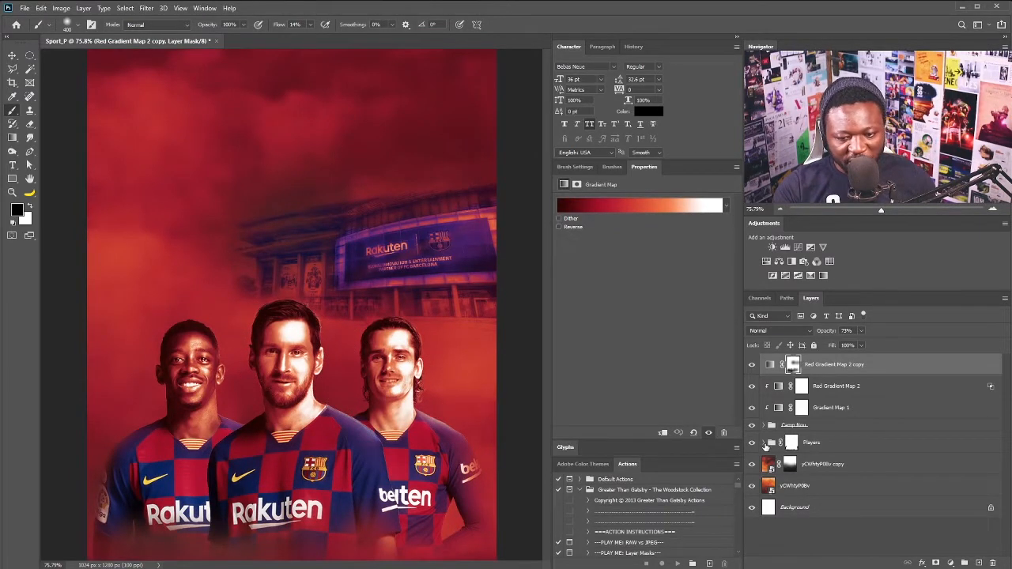
Step: In the Players group, lower the centre player's Curves 2 opacity to 59% and Curves 1 opacity to 60%
click(763, 442)
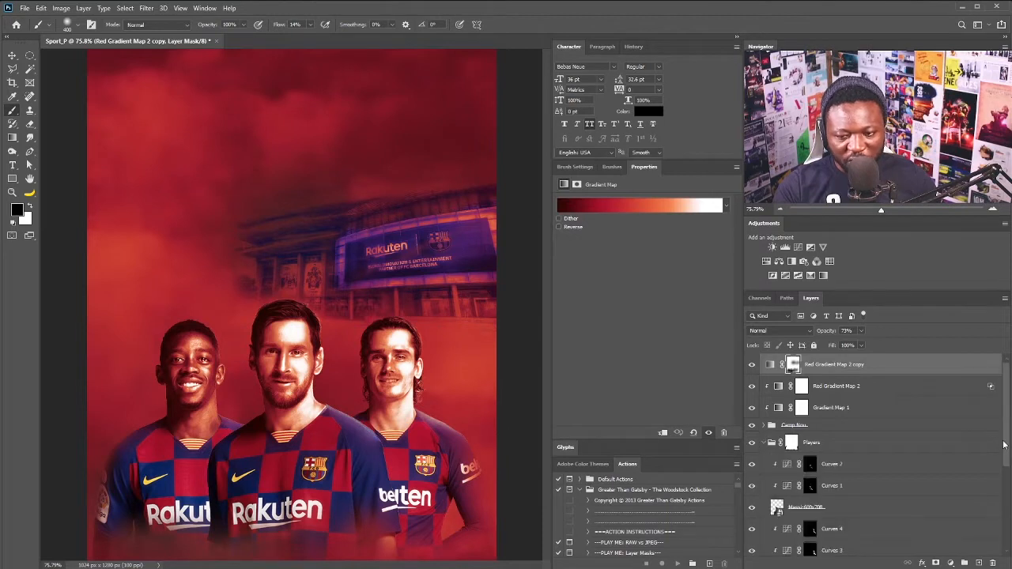
scroll(1003, 445, down, 3)
click(839, 424)
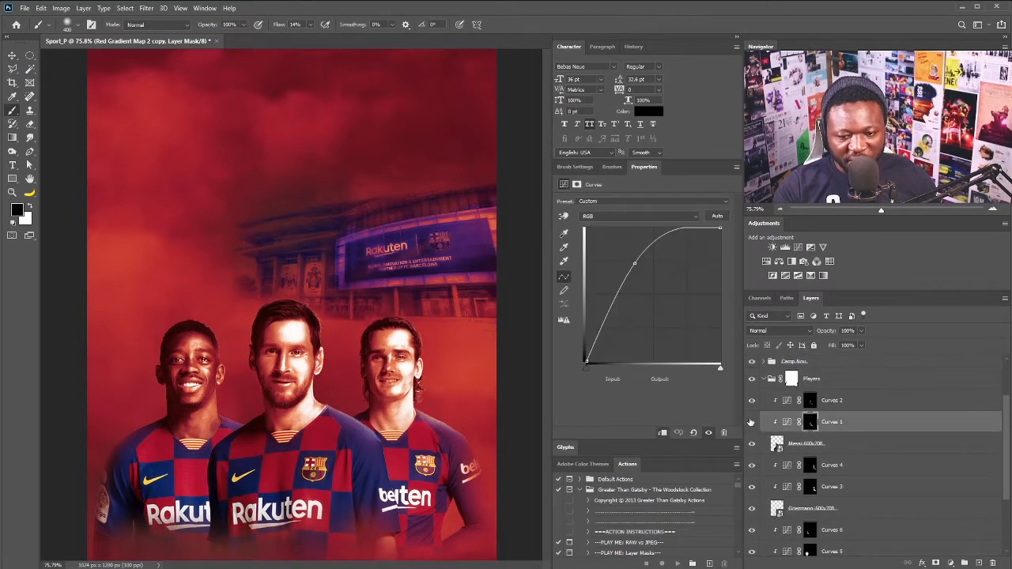
click(862, 332)
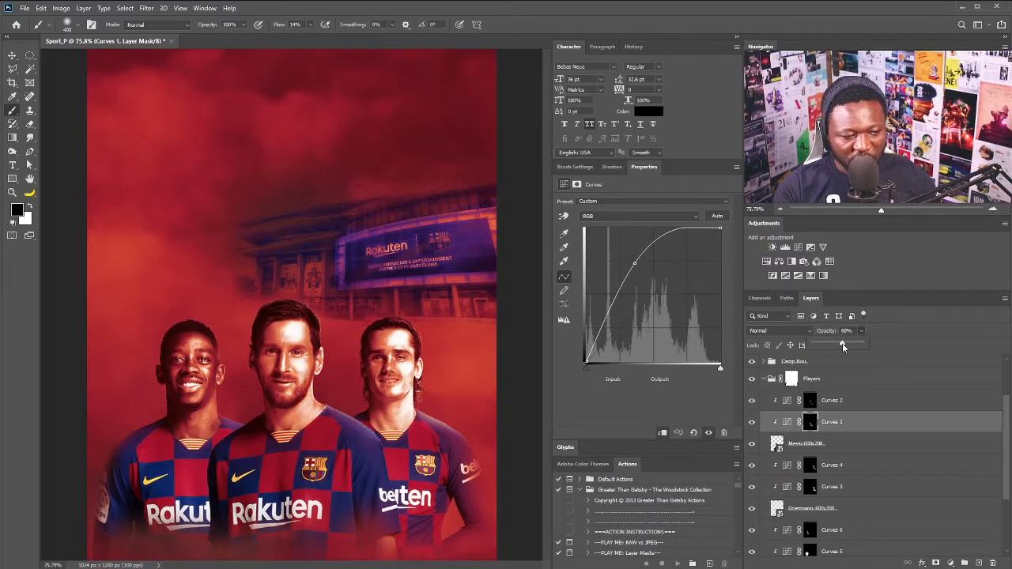
mouse_move(842, 343)
mouse_down()
mouse_move(851, 344)
mouse_move(842, 344)
mouse_up()
click(846, 370)
click(830, 400)
click(862, 331)
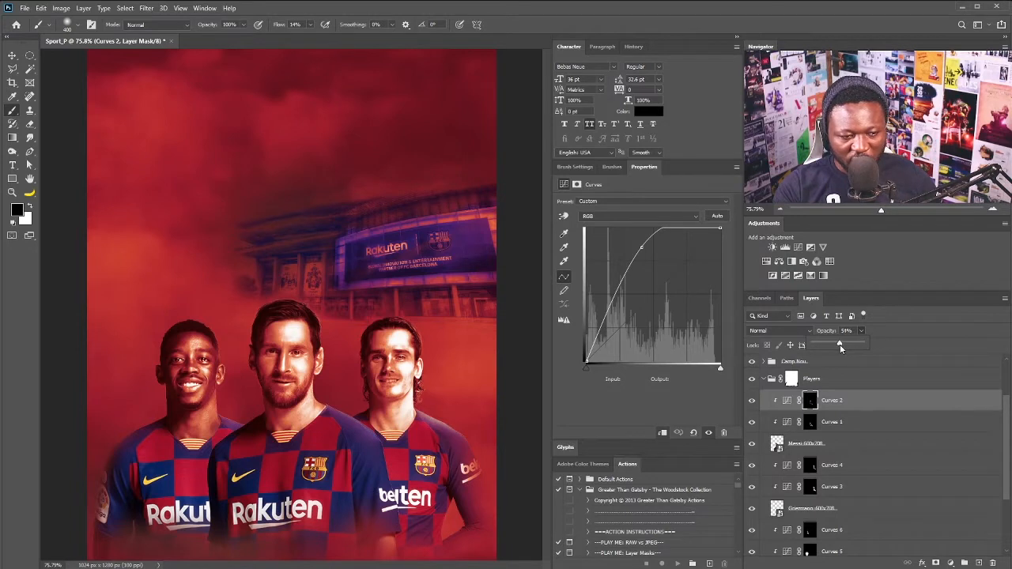
click(835, 424)
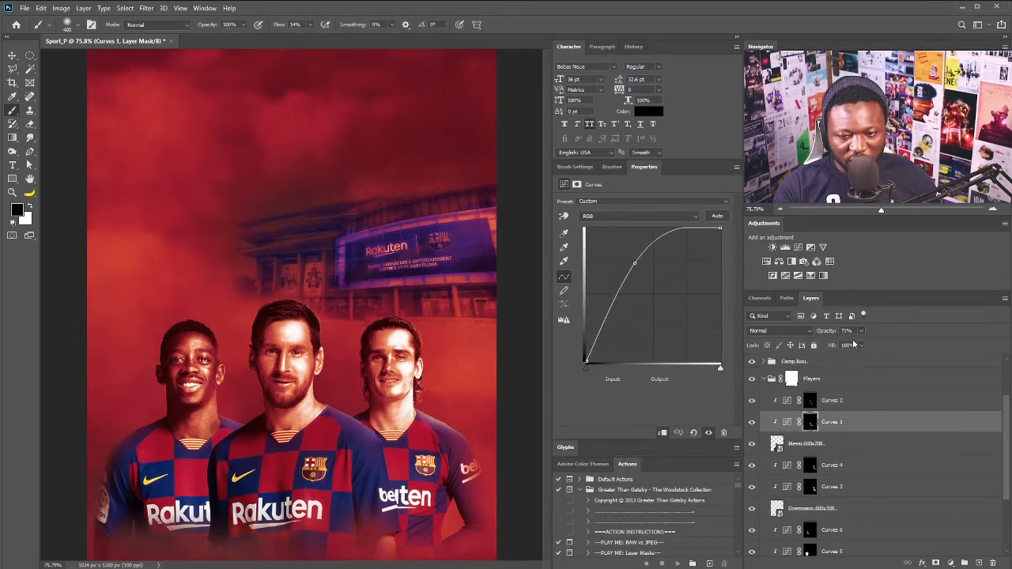
click(862, 332)
drag(853, 346, 851, 346)
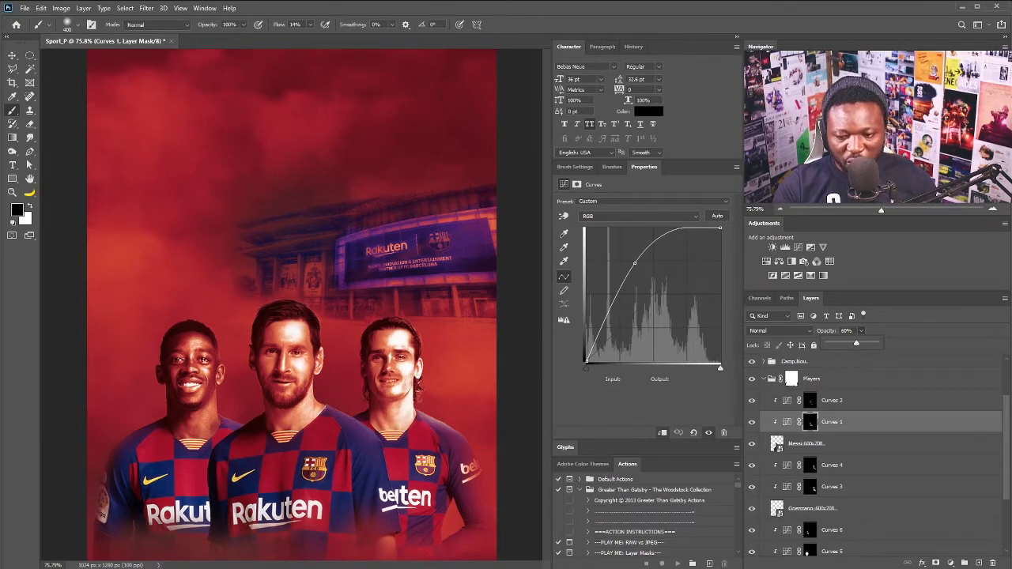
Step: Lower the opacity of the right-hand player's Curves 4 layer to 64%
drag(1009, 481, 1006, 502)
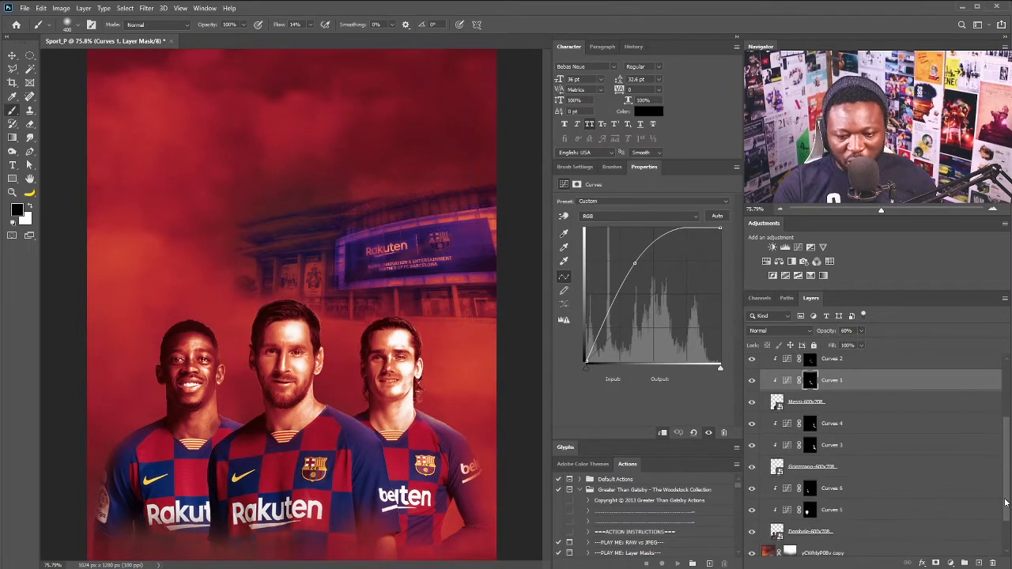
click(840, 510)
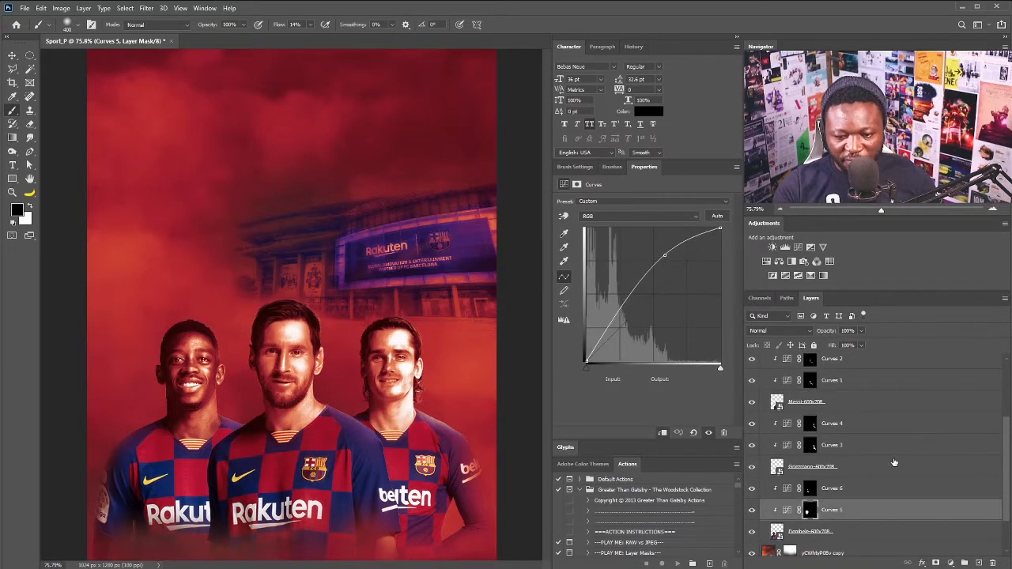
click(870, 424)
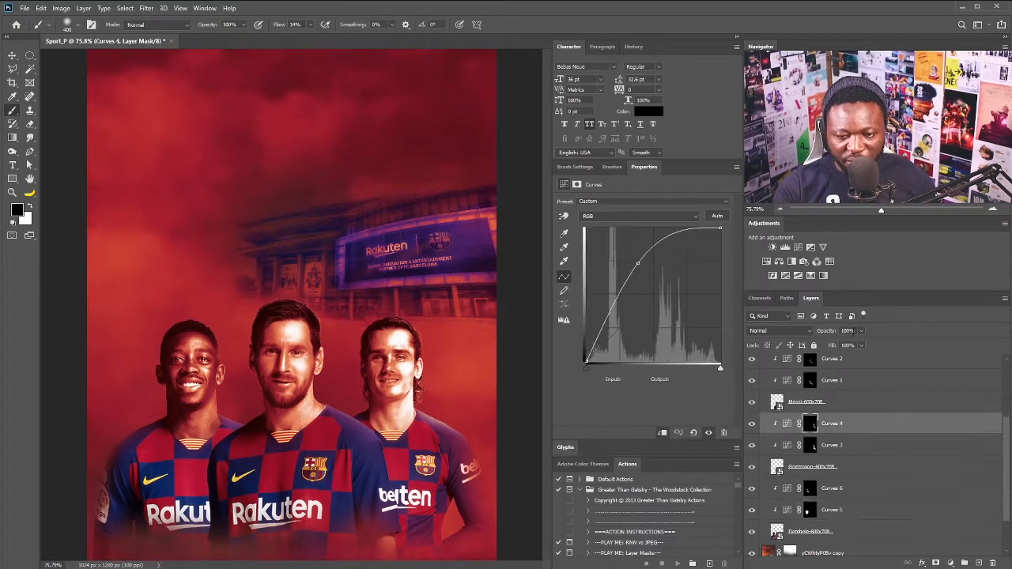
click(861, 330)
drag(868, 345, 841, 348)
click(846, 381)
click(861, 332)
key(ctrl+z)
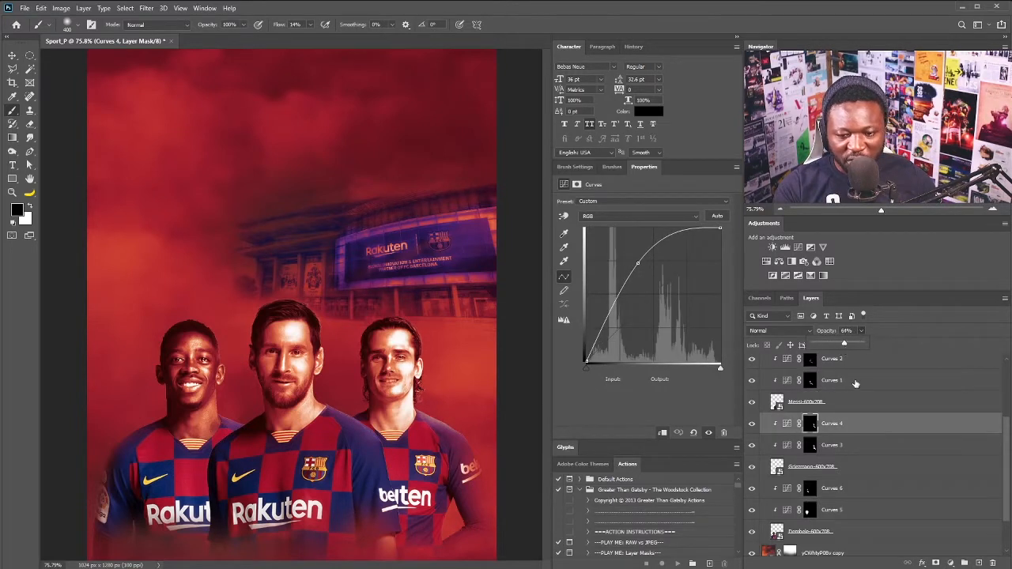
Step: Lower the opacity of the right-hand player's Curves 3 layer
click(838, 445)
click(861, 332)
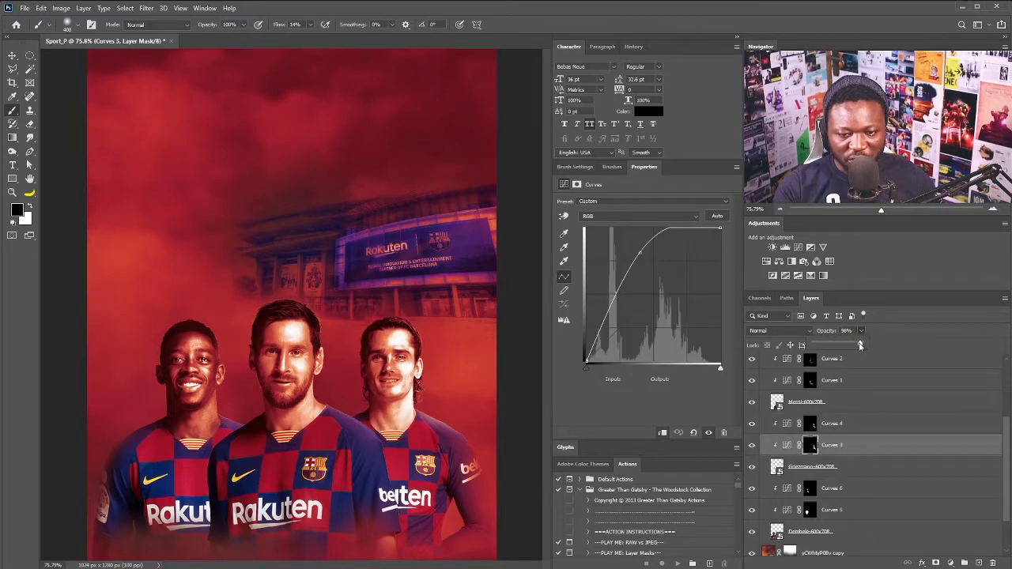
drag(862, 345, 847, 347)
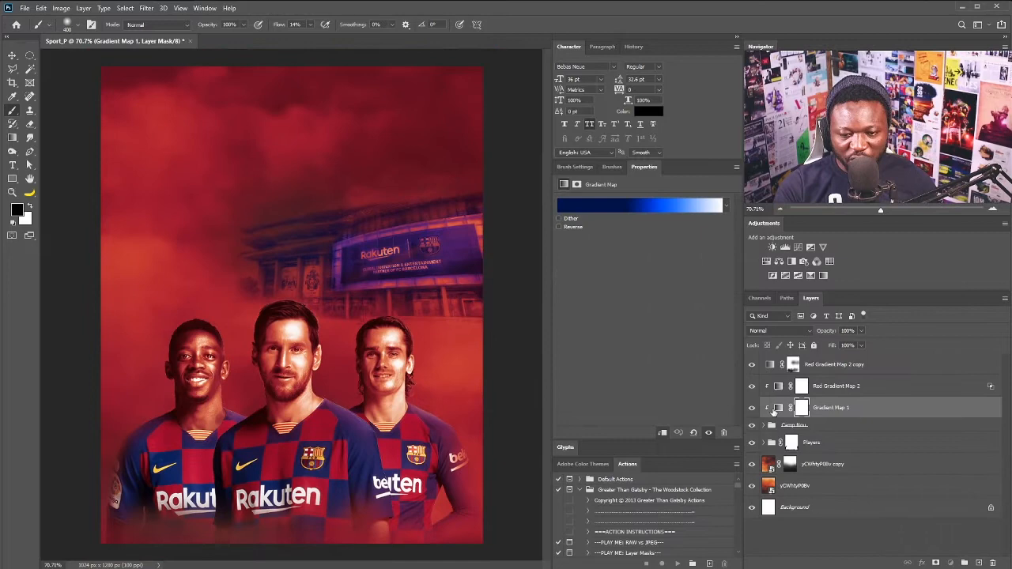
Step: Save the blue gradient of the Gradient Map 1 layer as a new preset named Custom
click(774, 408)
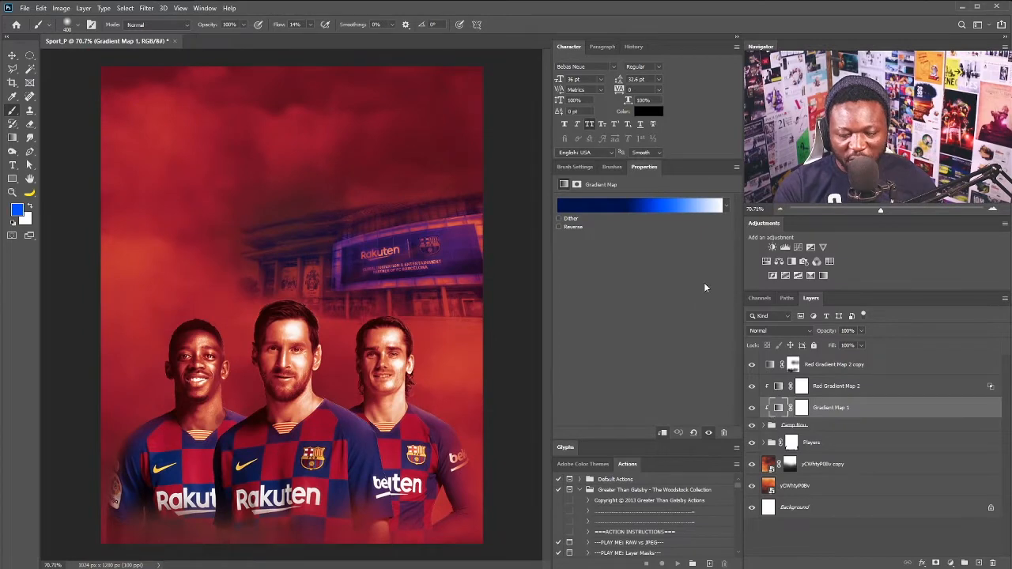
click(625, 209)
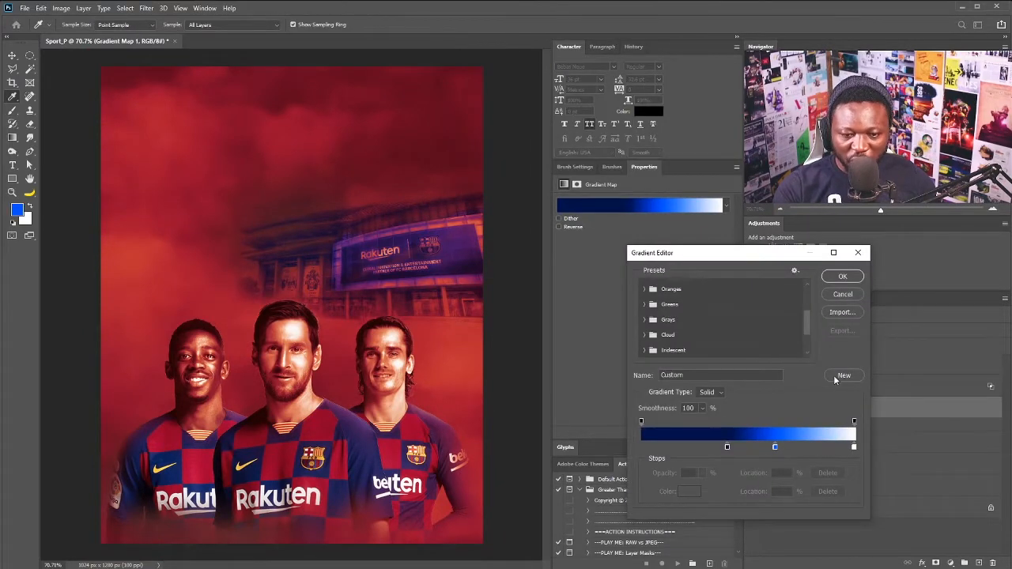
click(841, 376)
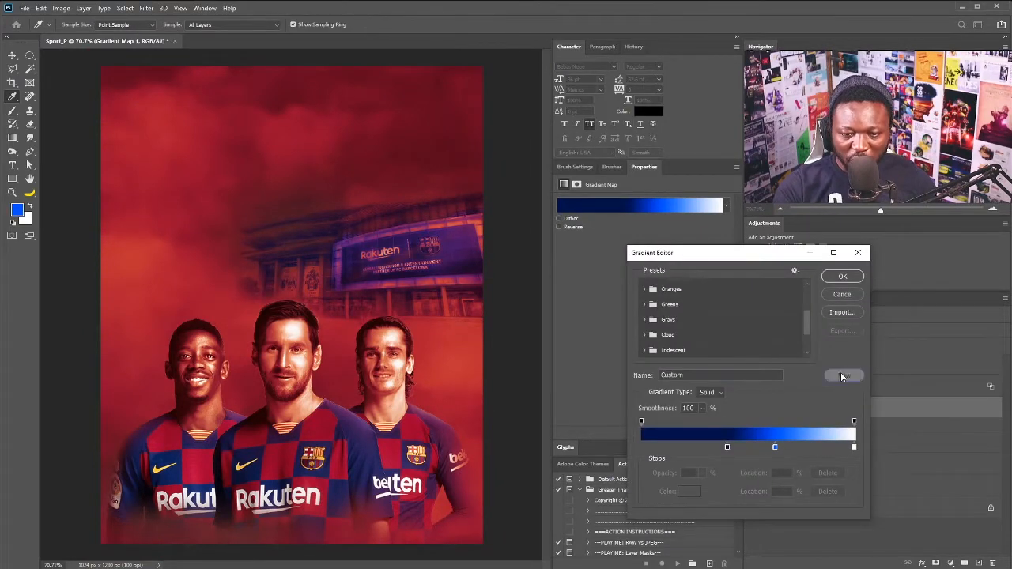
click(841, 276)
Step: Add a gradient map adjustment above all layers and apply the saved blue Custom gradient preset to it
click(793, 364)
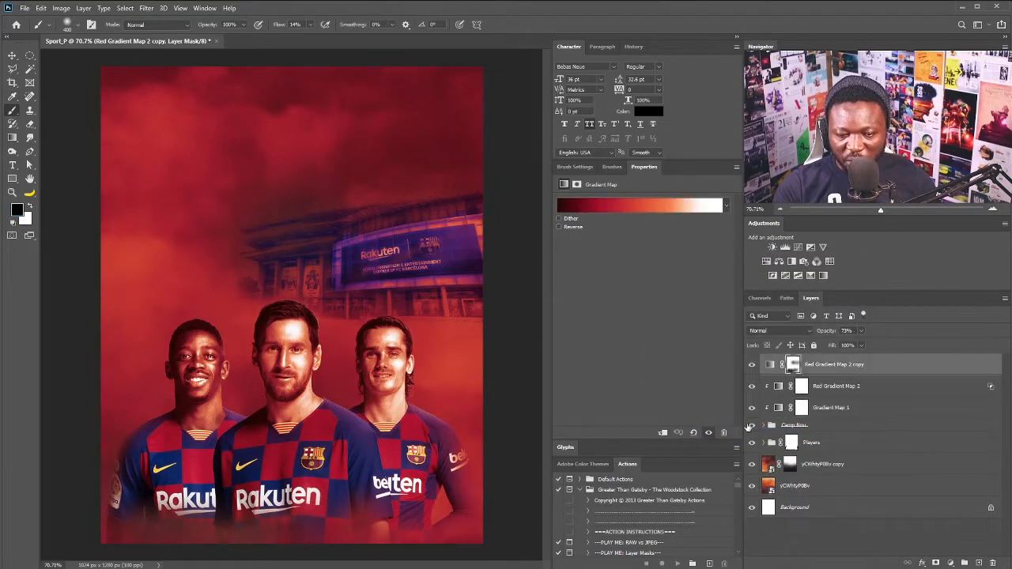
click(823, 275)
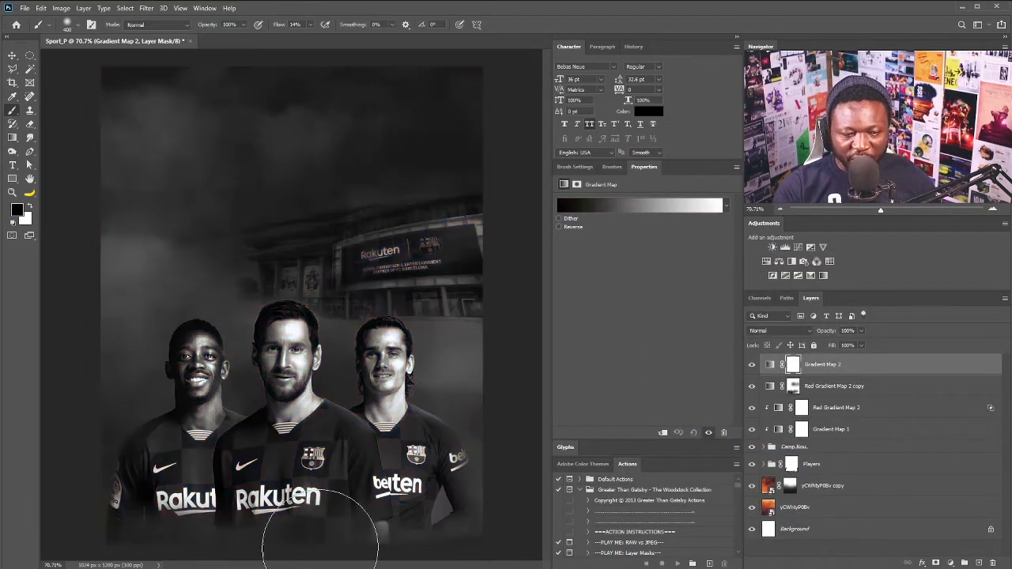
click(663, 205)
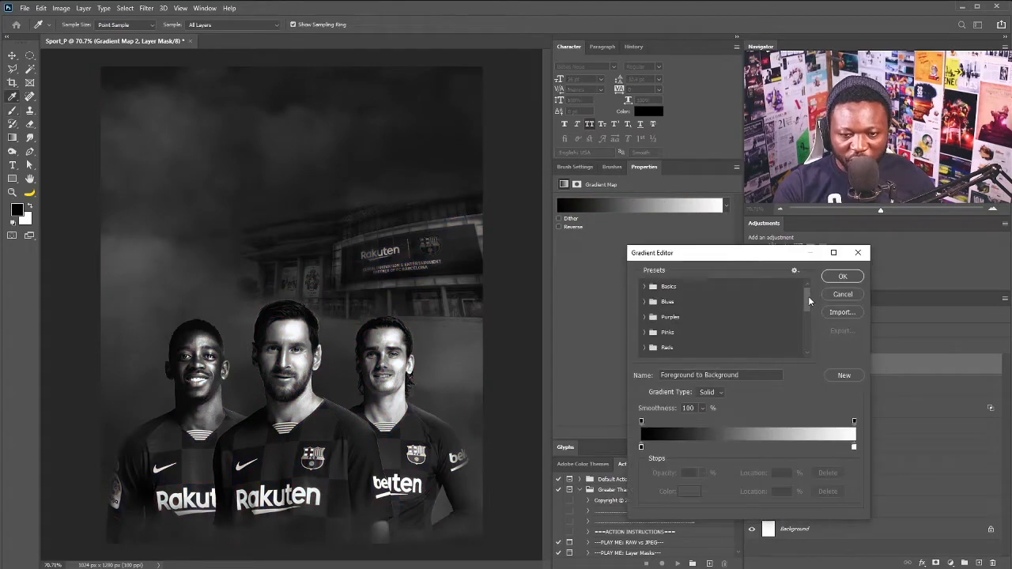
drag(809, 301, 810, 343)
click(686, 354)
Step: Move the gradient's dark navy stop to its start, keep the bright blue middle stop, and accept the gradient
drag(653, 449, 668, 482)
drag(727, 448, 642, 454)
mouse_move(776, 448)
mouse_down()
mouse_move(758, 449)
mouse_move(773, 447)
mouse_up()
click(641, 447)
mouse_move(641, 448)
mouse_down()
mouse_move(663, 449)
mouse_move(642, 449)
mouse_up()
click(843, 276)
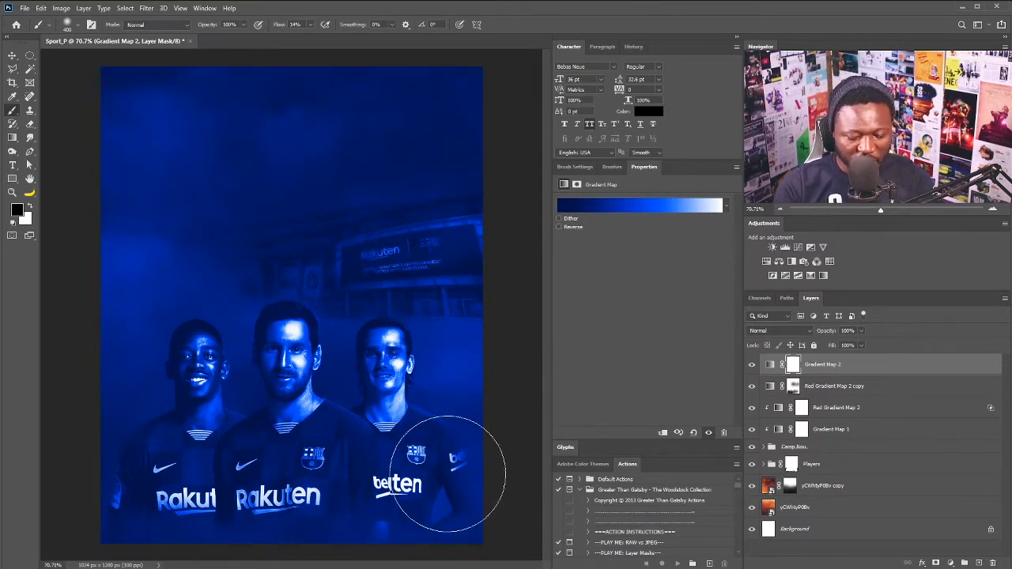
Step: With a 500 px brush on the blue gradient map's mask, paint black over the players and white over the left background
key(bracketright)
mouse_move(447, 475)
mouse_down()
mouse_move(328, 456)
mouse_move(447, 498)
mouse_move(455, 464)
mouse_move(220, 493)
mouse_move(283, 496)
mouse_move(125, 447)
mouse_move(462, 510)
mouse_move(151, 519)
mouse_move(277, 525)
mouse_move(163, 476)
mouse_move(304, 439)
mouse_move(276, 396)
mouse_move(280, 385)
mouse_move(257, 399)
mouse_move(249, 377)
mouse_move(296, 397)
mouse_move(299, 372)
mouse_move(383, 404)
mouse_move(347, 416)
mouse_move(379, 385)
mouse_move(427, 393)
mouse_move(391, 410)
mouse_move(359, 391)
mouse_move(363, 361)
mouse_move(484, 299)
mouse_move(431, 305)
mouse_move(478, 289)
mouse_move(376, 314)
mouse_move(288, 351)
mouse_move(353, 359)
mouse_move(304, 398)
mouse_move(251, 403)
mouse_move(219, 371)
mouse_move(129, 341)
mouse_move(109, 277)
mouse_move(147, 248)
mouse_move(116, 315)
mouse_move(172, 383)
mouse_move(209, 379)
mouse_move(196, 319)
mouse_up()
key(x)
drag(76, 289, 117, 361)
drag(151, 467, 196, 467)
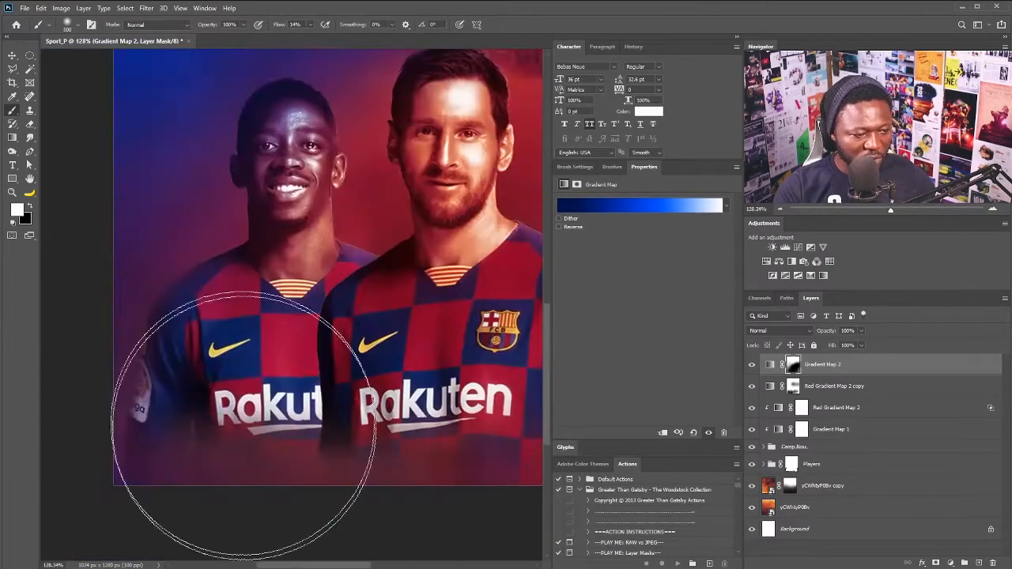
Step: Paint black over the players' jerseys and the poster's lower edge on the blue gradient map's mask
key(x)
drag(244, 427, 183, 441)
drag(506, 396, 95, 387)
drag(159, 335, 388, 406)
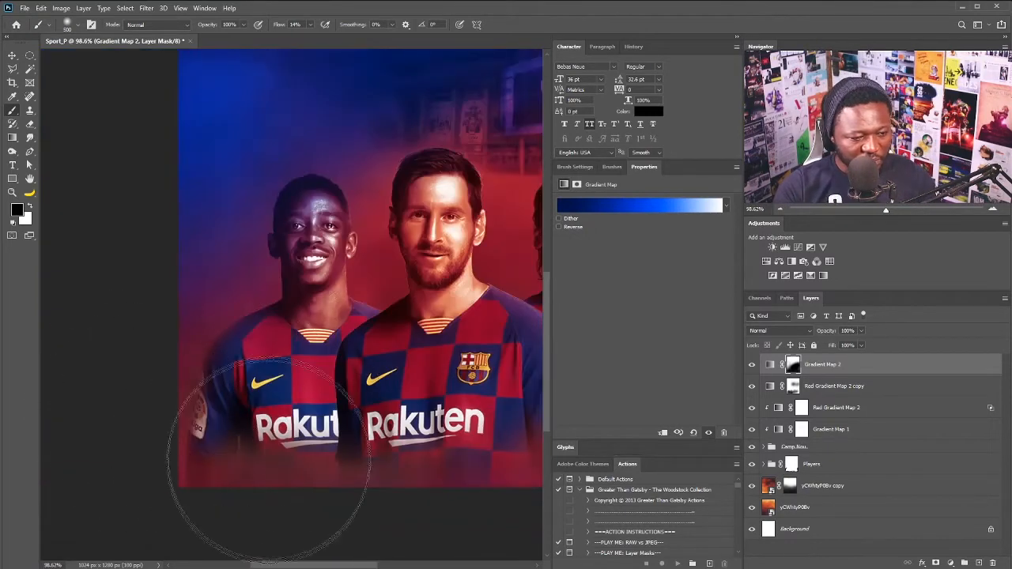
Step: Paint black over the left player's face on the blue gradient map's mask with a 250 px brush
scroll(335, 158, up, 5)
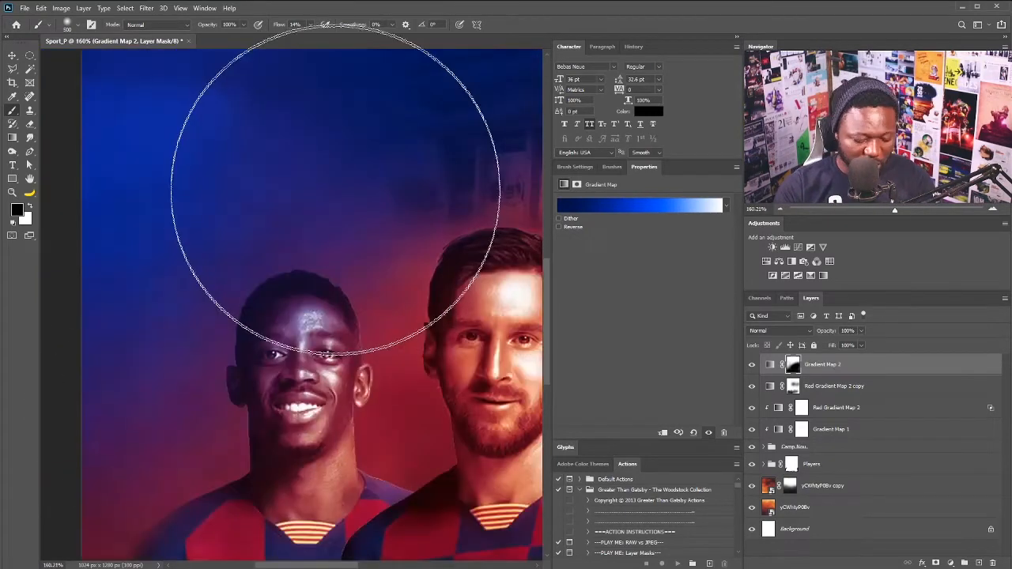
key([)
key([)
key([)
key([)
key([)
key([)
mouse_move(287, 372)
mouse_down()
mouse_move(308, 356)
mouse_move(306, 326)
mouse_move(258, 401)
mouse_move(320, 361)
mouse_move(276, 422)
mouse_up()
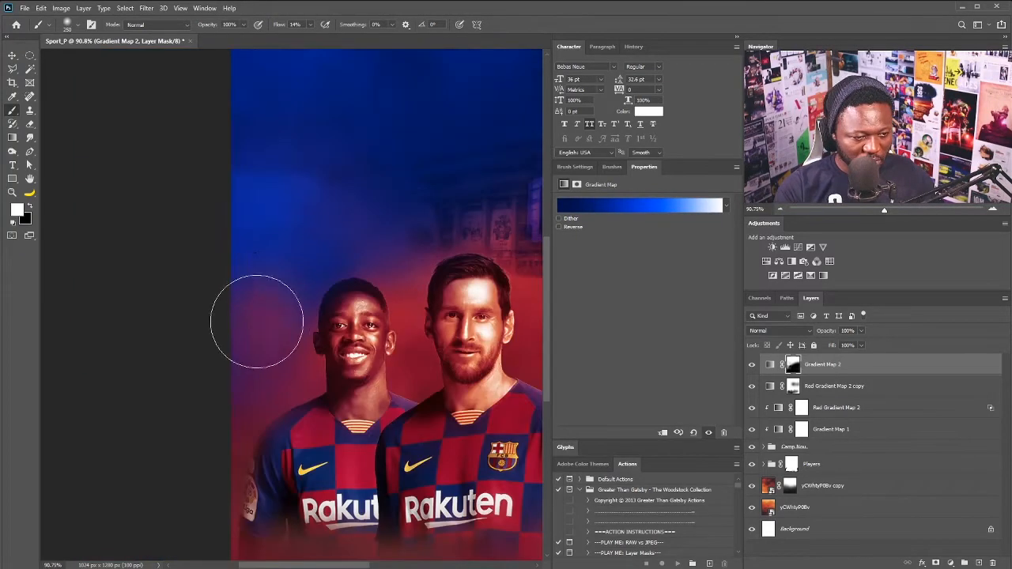
Step: Refine the blue gradient map's mask left of the left player, painting white beside his head and black beside his shoulder
drag(258, 322, 225, 310)
key(x)
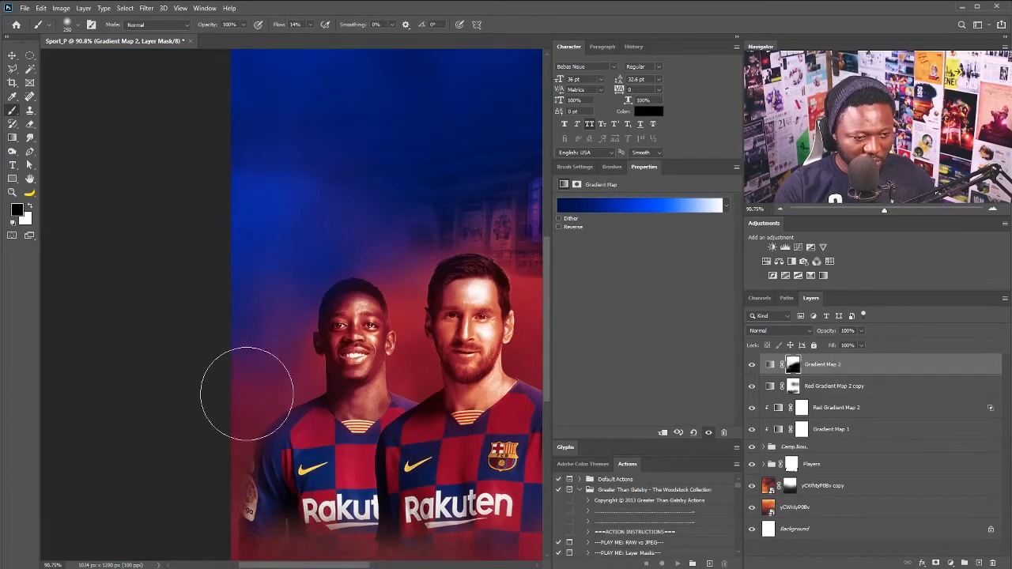
drag(260, 418, 249, 437)
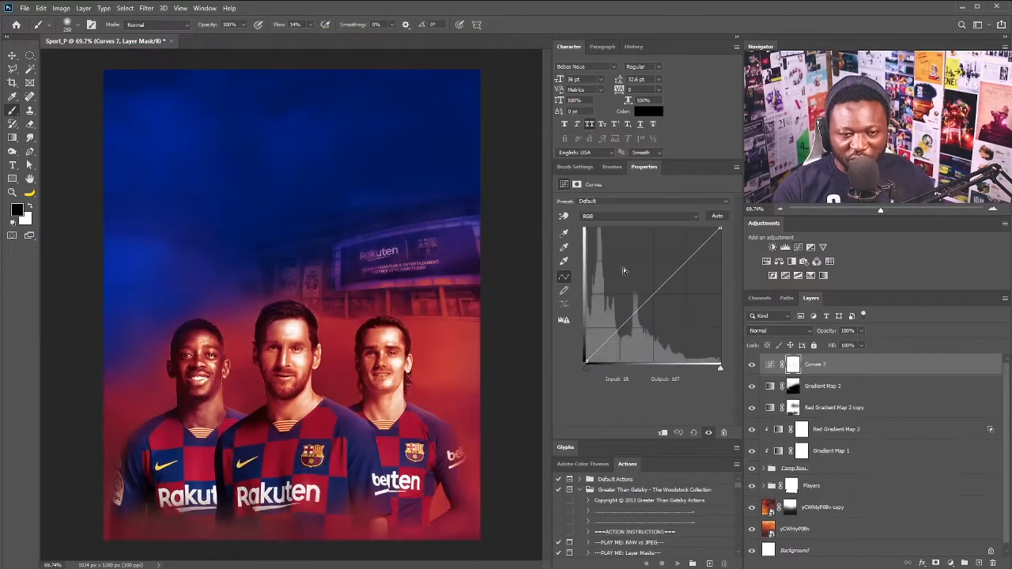
Step: Darken the Curves 7 adjustment with a curve point at input 175, output 103, and invert its mask to black
drag(658, 289, 678, 307)
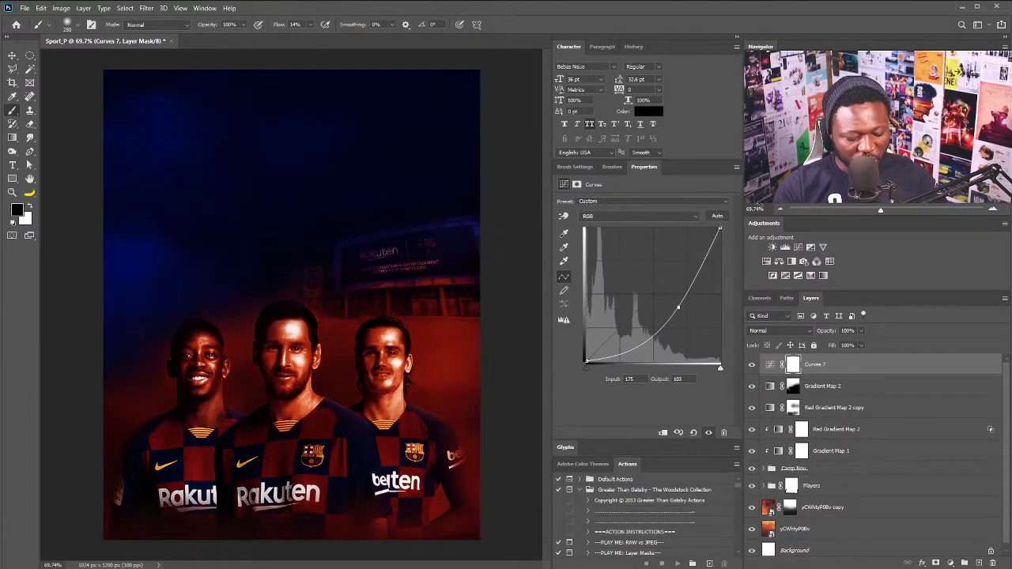
key(ctrl+i)
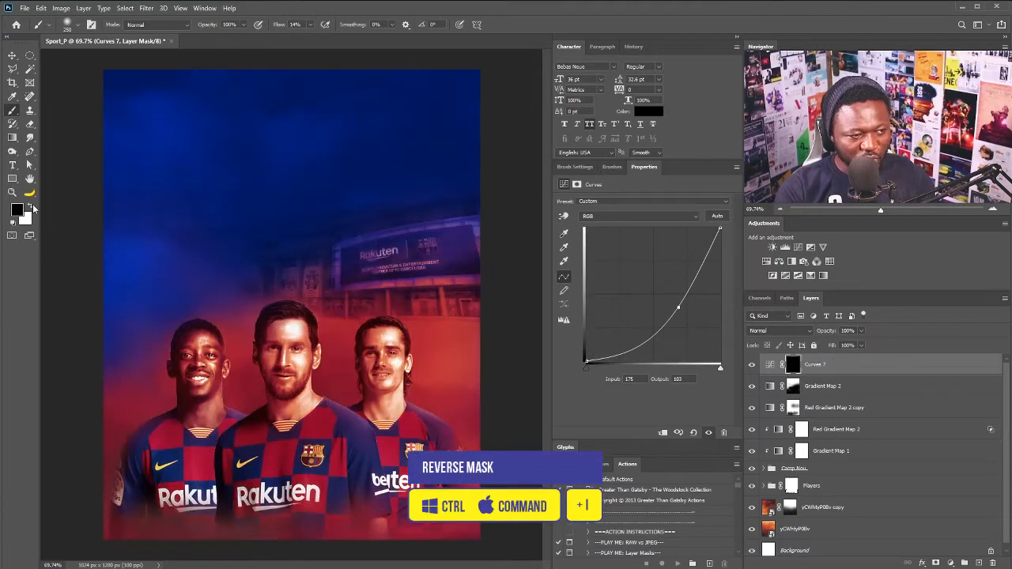
Step: Paint white over the sky's left side on the Curves 7 mask with a 700 px brush at 10% flow
key(x)
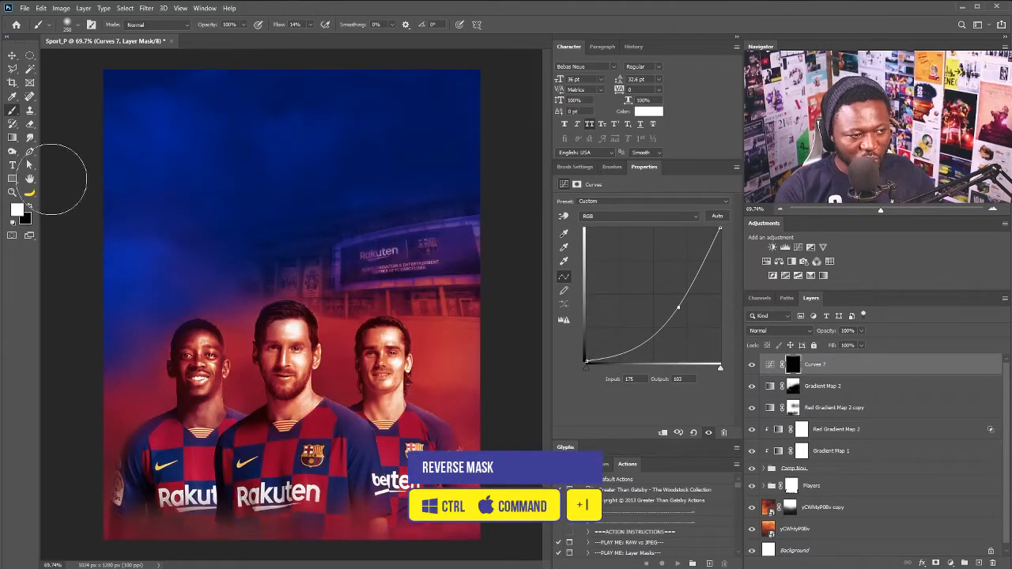
click(311, 25)
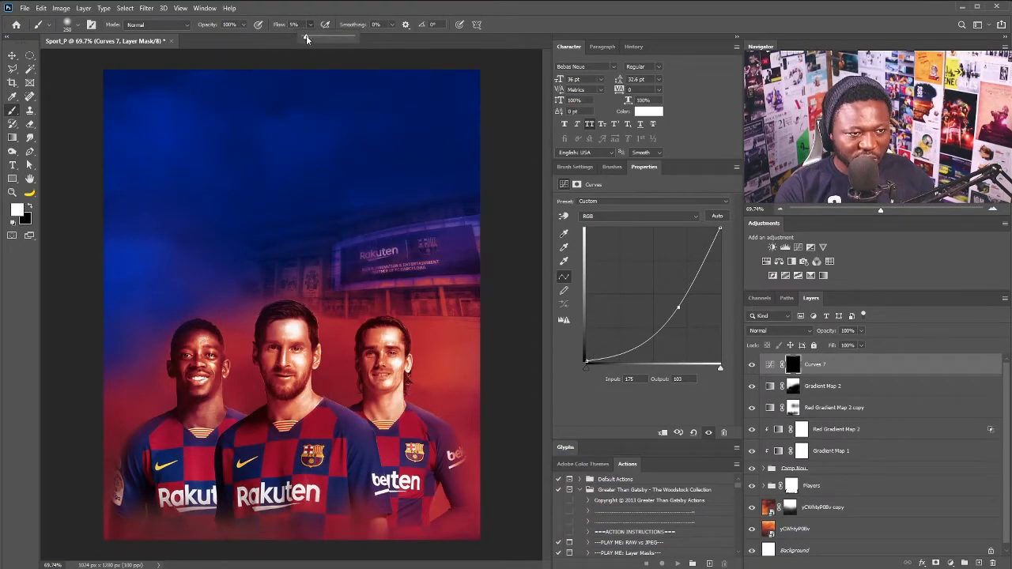
drag(308, 38, 309, 38)
key(bracketright)
key(bracketright)
key(bracketright)
key(bracketright)
key(bracketright)
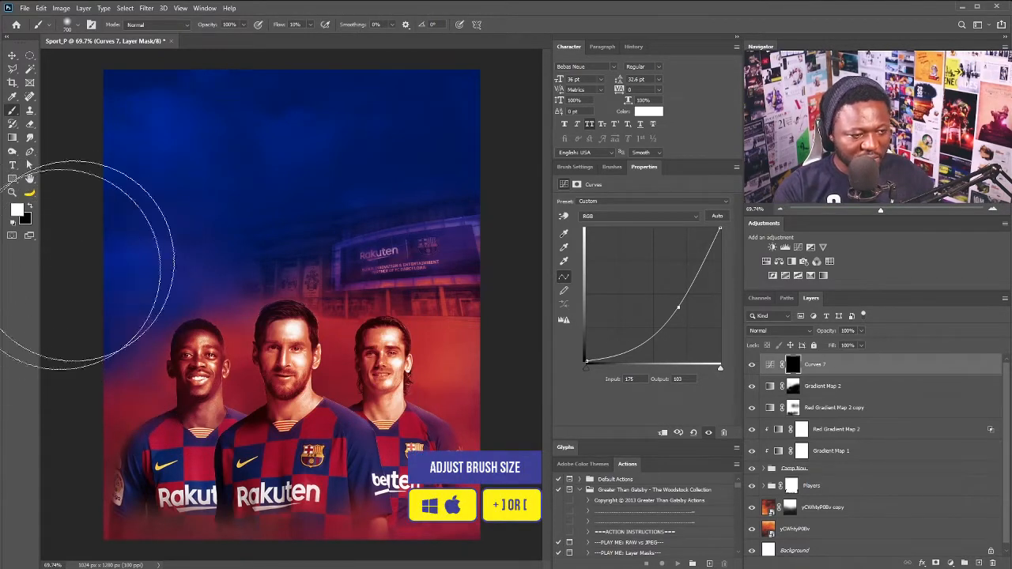
mouse_move(119, 243)
mouse_down()
mouse_move(131, 262)
mouse_move(315, 239)
mouse_up()
drag(175, 237, 142, 400)
drag(230, 194, 268, 215)
drag(308, 347, 358, 174)
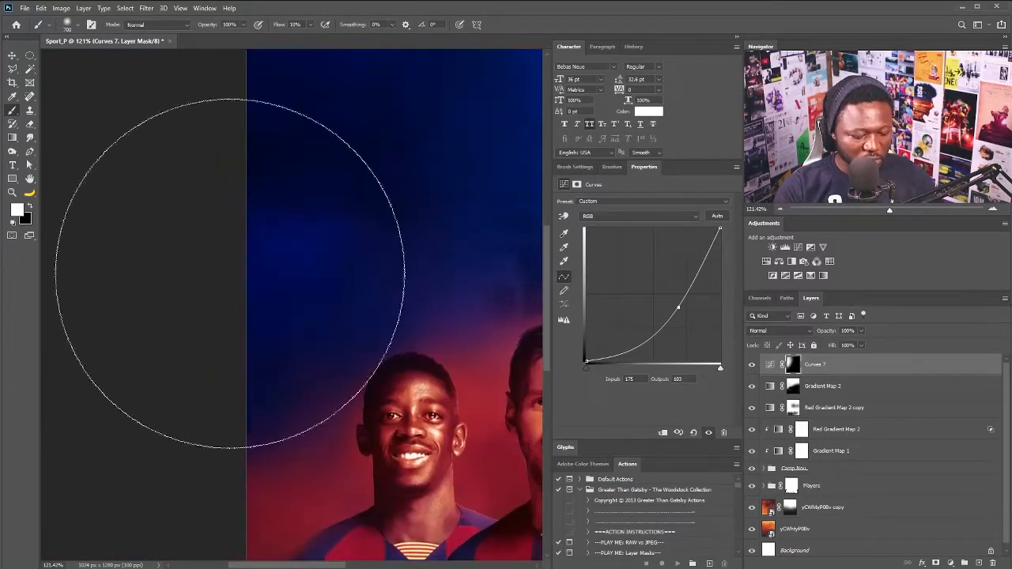
Step: Paint white along the poster's left edge and around the left player on the Curves 7 mask with a 250 px brush
key(bracketleft)
key(bracketleft)
key(bracketleft)
key(bracketleft)
key(bracketleft)
drag(228, 448, 233, 318)
drag(238, 466, 202, 255)
drag(366, 375, 216, 395)
mouse_move(444, 375)
mouse_down()
mouse_move(266, 429)
mouse_move(132, 434)
mouse_up()
drag(449, 332, 436, 214)
mouse_move(356, 130)
mouse_down()
mouse_move(382, 300)
mouse_move(402, 241)
mouse_up()
drag(398, 250, 384, 451)
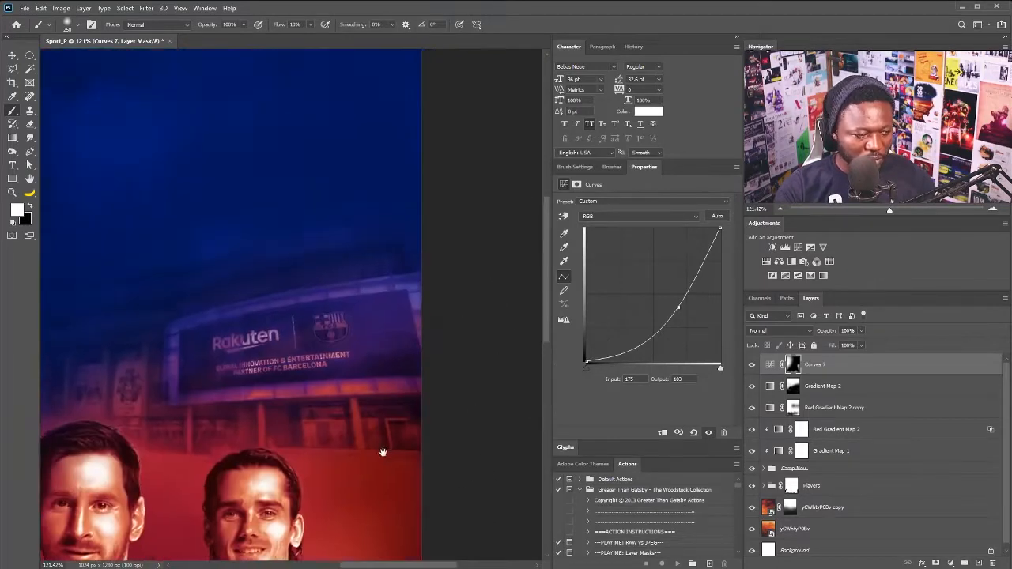
Step: Continue painting white on the Curves 7 mask across the right part of the poster around the stadium
drag(85, 460, 373, 350)
drag(232, 170, 233, 425)
mouse_move(255, 351)
mouse_down()
mouse_move(226, 343)
mouse_move(265, 343)
mouse_up()
drag(142, 384, 257, 378)
drag(348, 79, 291, 388)
drag(365, 241, 266, 241)
drag(413, 273, 369, 287)
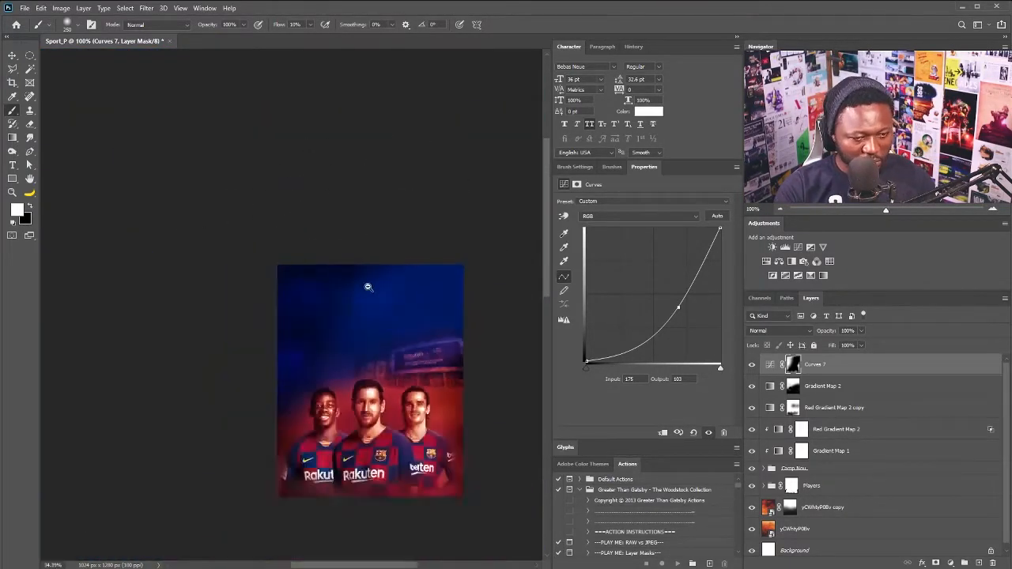
Step: Paint white on the Curves 7 mask over the background near the left and centre players' heads
drag(208, 200, 246, 221)
drag(309, 366, 288, 371)
drag(257, 336, 274, 345)
drag(244, 360, 290, 355)
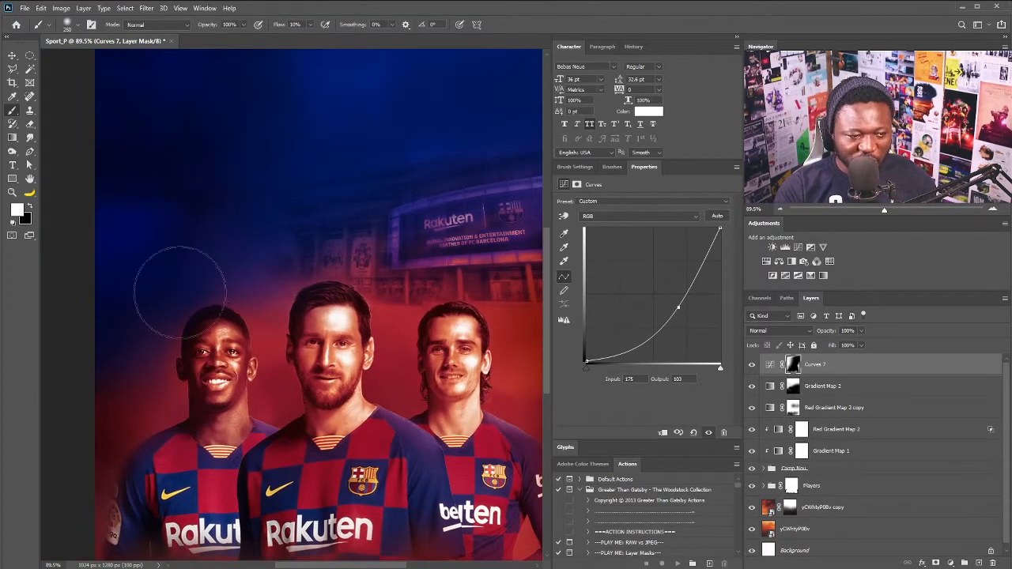
Step: Create a layer named Light in Color Dodge mode, filled with the Color-Dodge-neutral black
alt+click(978, 563)
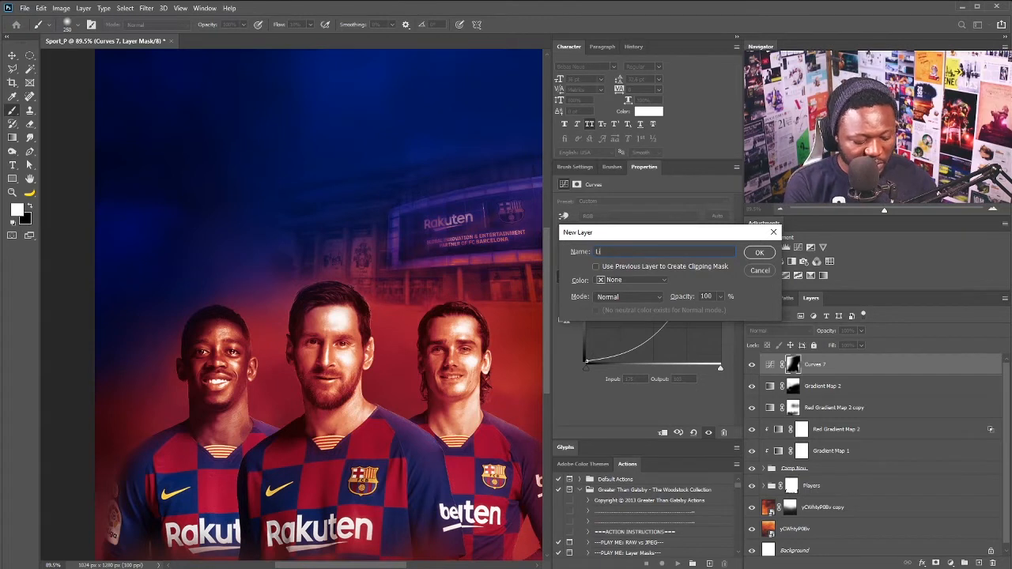
click(632, 297)
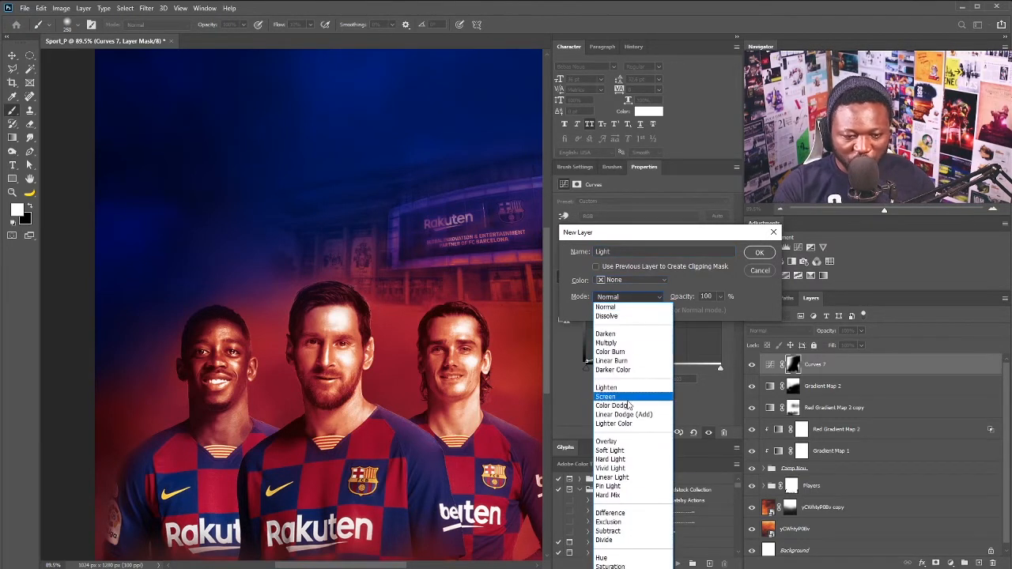
click(614, 406)
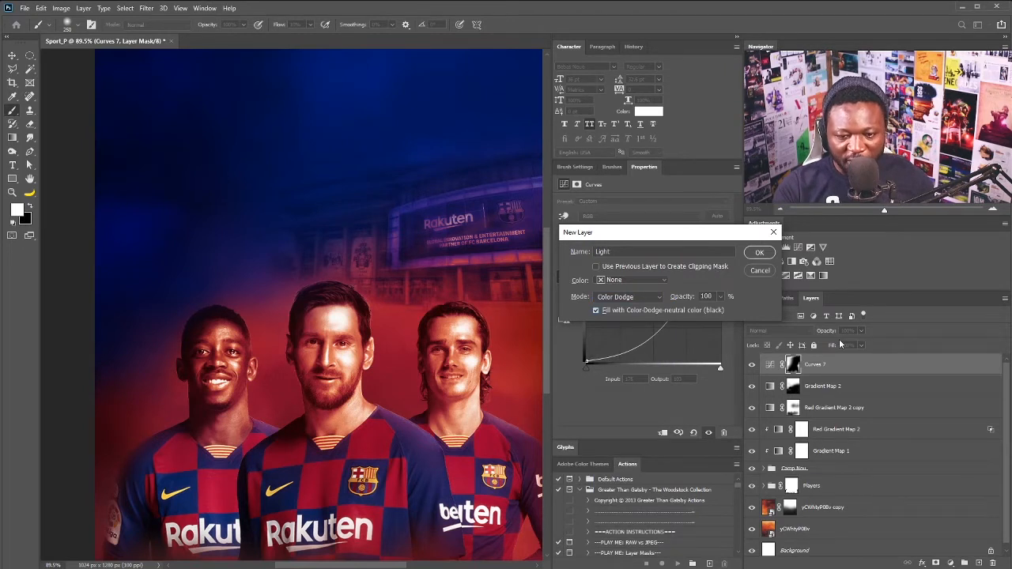
key(Return)
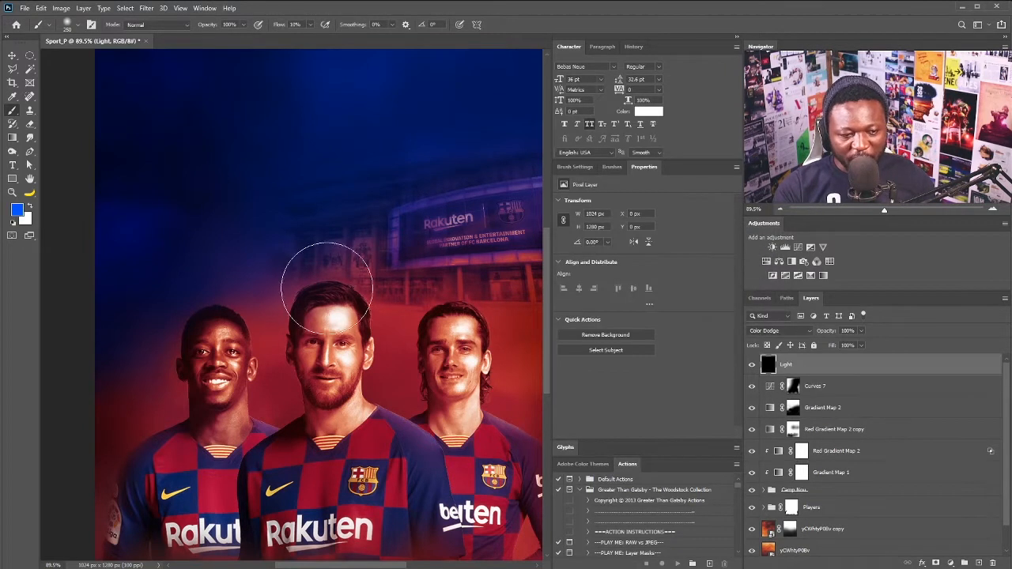
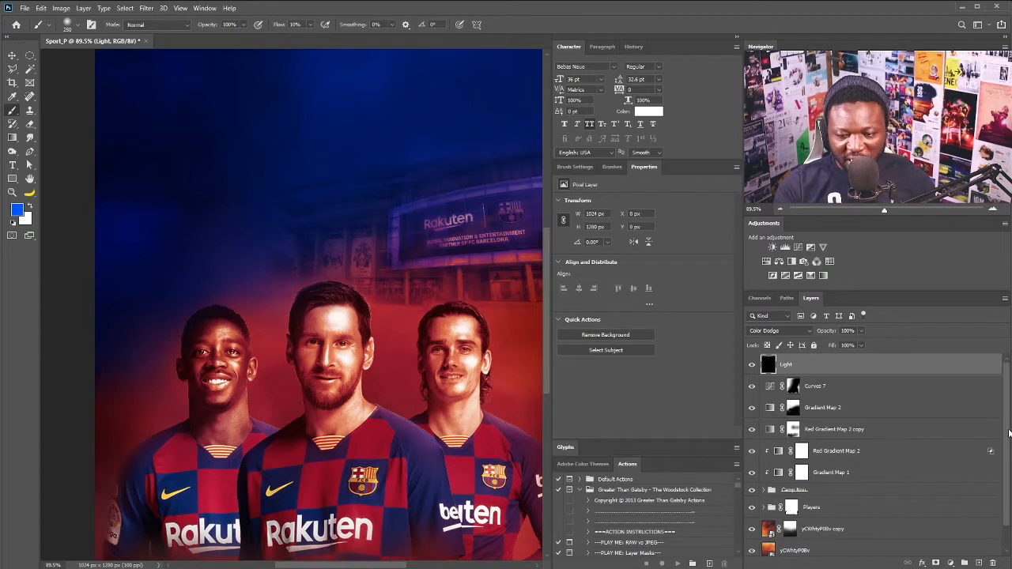
Step: Load the combined outlines of all three player layers as a selection and mask the Light layer with it
drag(1008, 440, 1008, 469)
drag(1008, 428, 1008, 486)
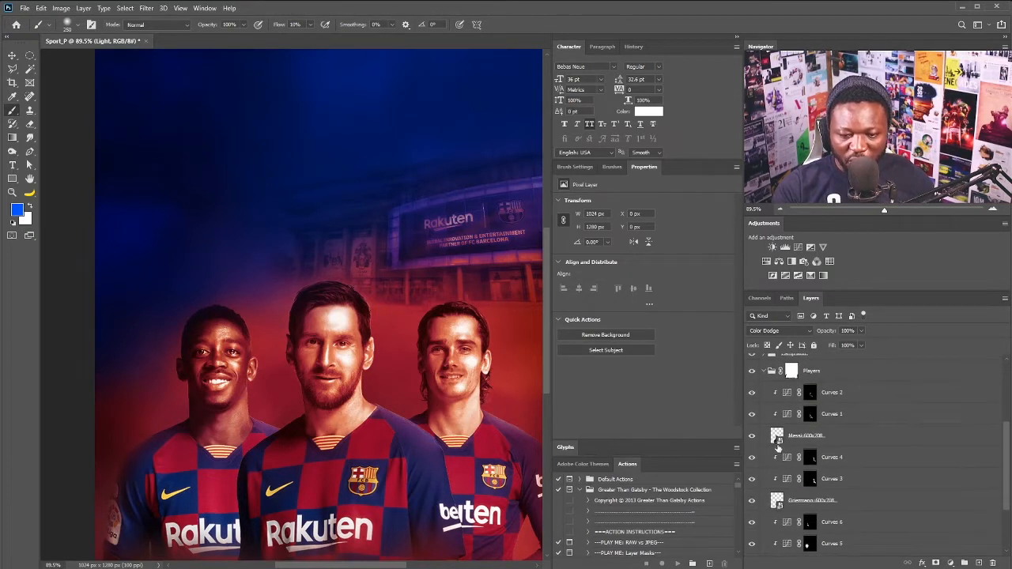
ctrl+click(777, 437)
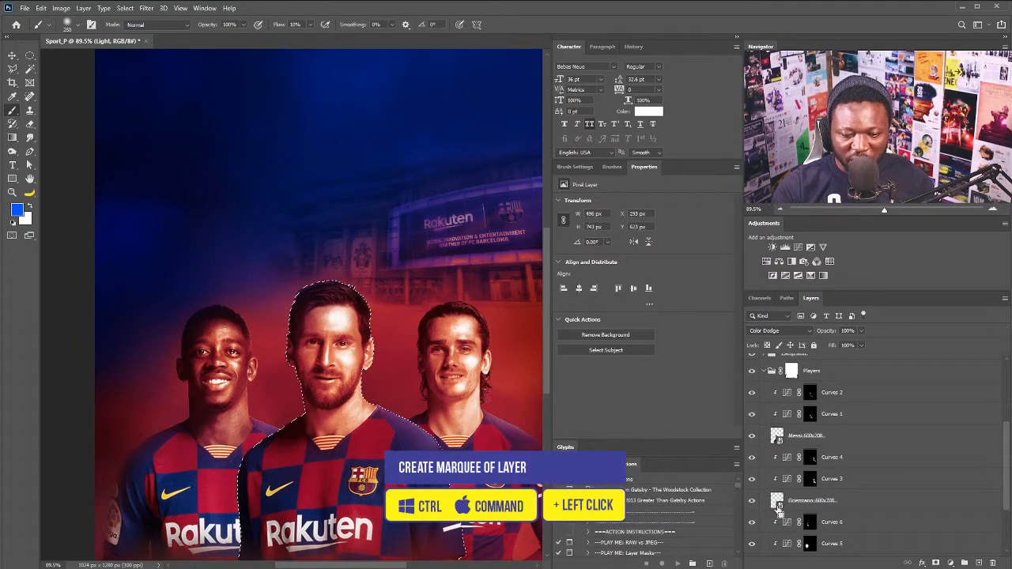
ctrl+shift+click(789, 502)
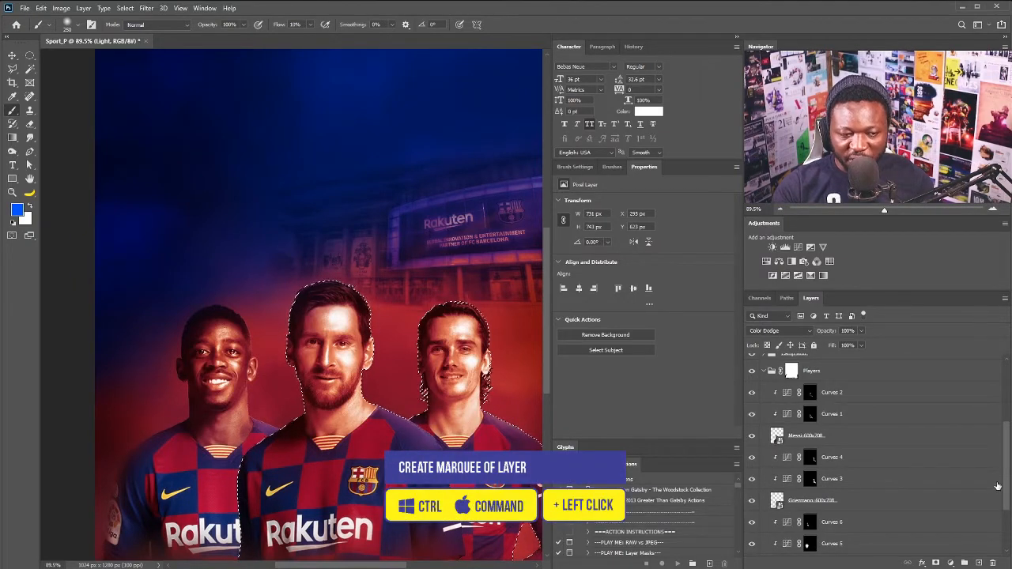
scroll(870, 504, down, 1)
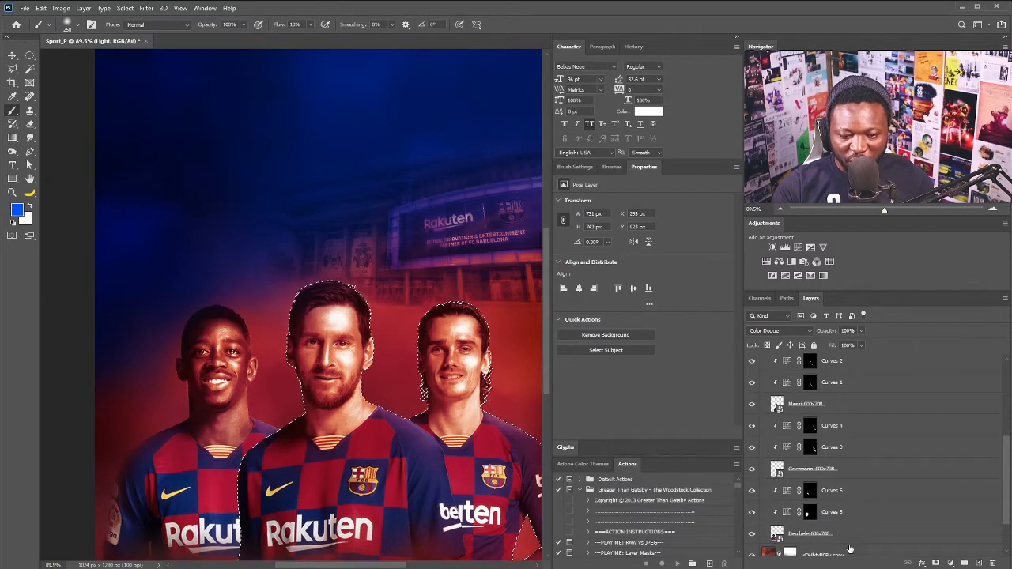
ctrl+shift+click(779, 536)
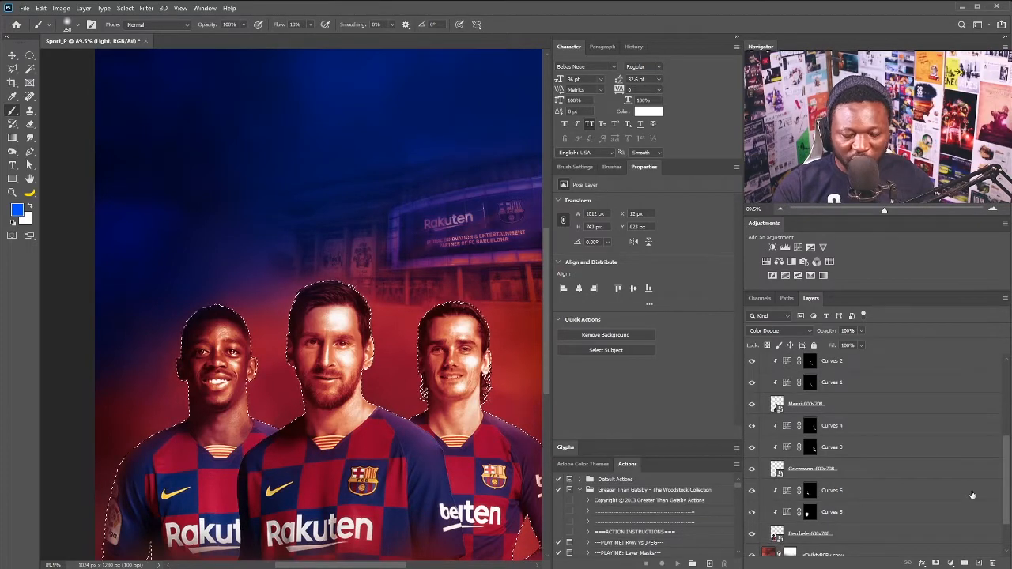
scroll(998, 481, up, 5)
click(764, 507)
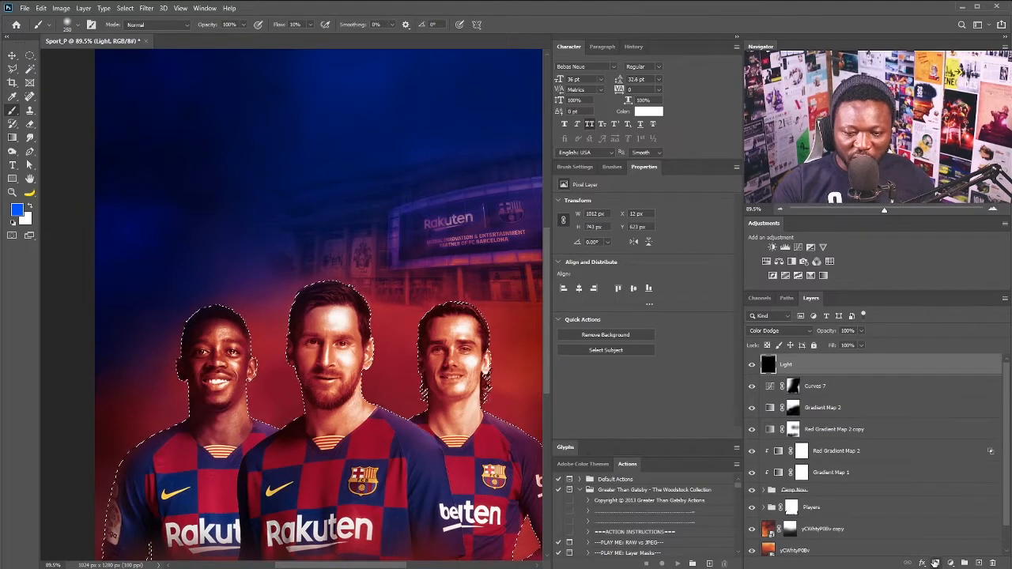
click(936, 563)
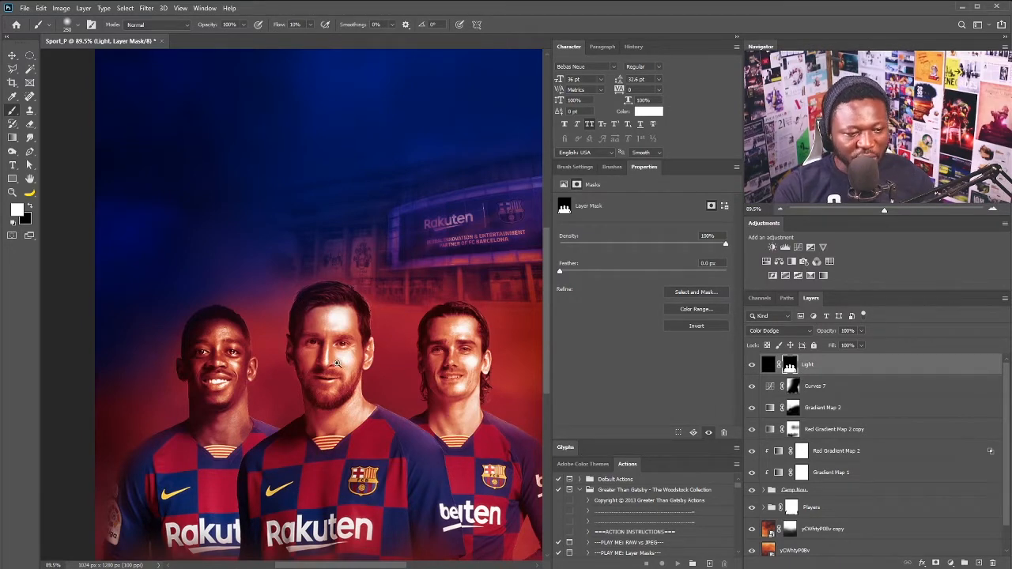
Step: Reduce the brush to 15 px and set its smoothing to 70% for detailed work on the centre player's hair
drag(337, 364, 364, 361)
drag(323, 327, 390, 320)
drag(374, 264, 348, 308)
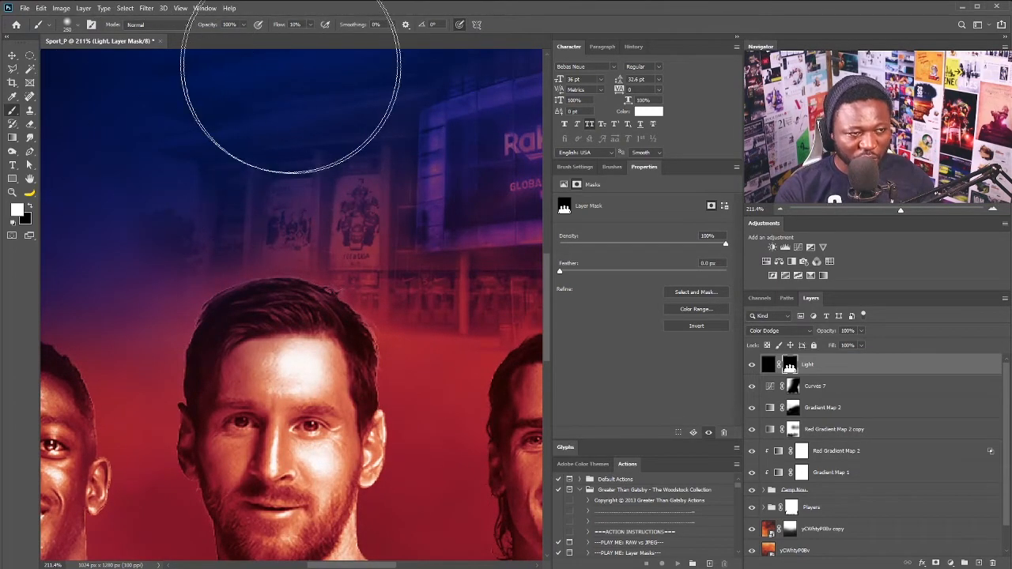
key(bracketleft)
key(bracketleft)
key(bracketleft)
key(bracketleft)
key(bracketleft)
key(bracketleft)
key(bracketleft)
key(bracketleft)
key(bracketleft)
key(bracketleft)
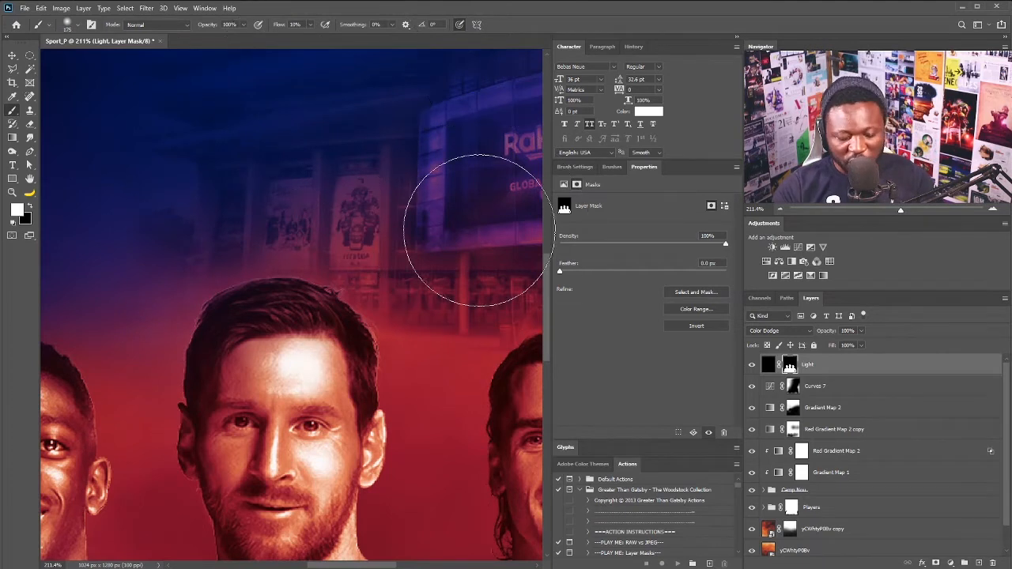
key(bracketleft)
key(bracketleft)
key(bracketleft)
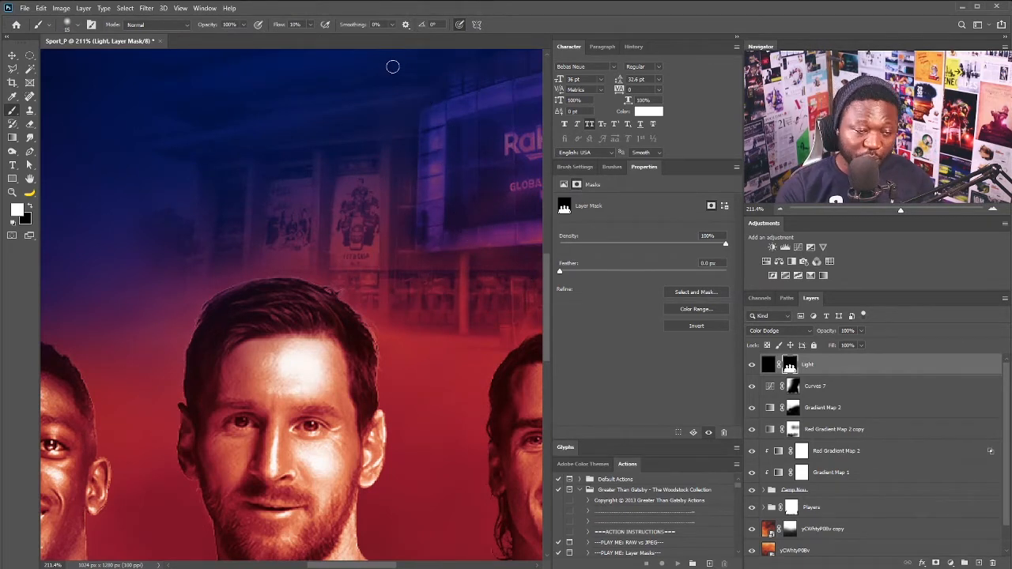
click(389, 26)
drag(395, 37, 417, 38)
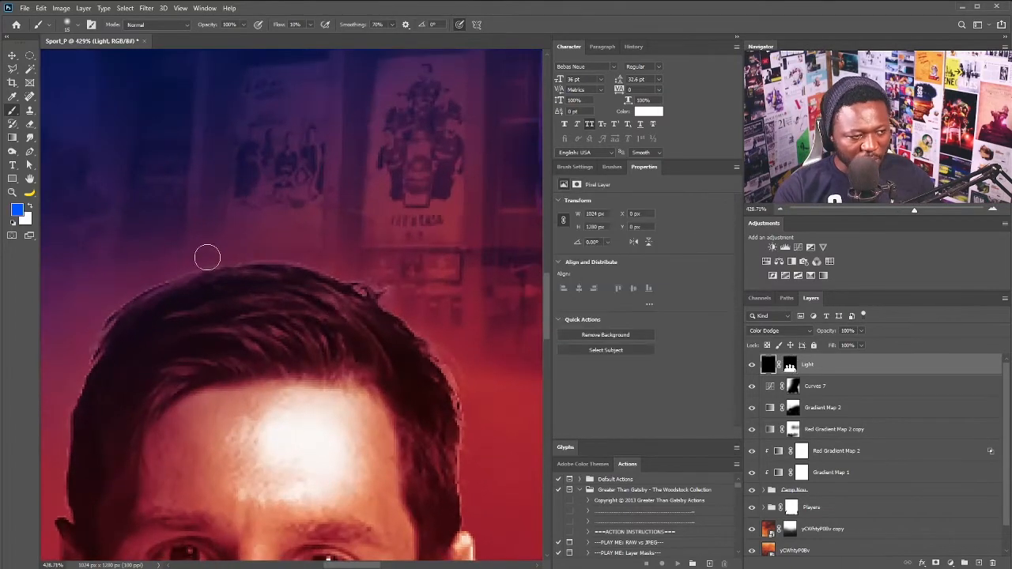
Step: Sample a pale skin tone from the centre player's forehead and try a full-flow highlight stroke on his hair on the Light layer
drag(480, 437, 452, 371)
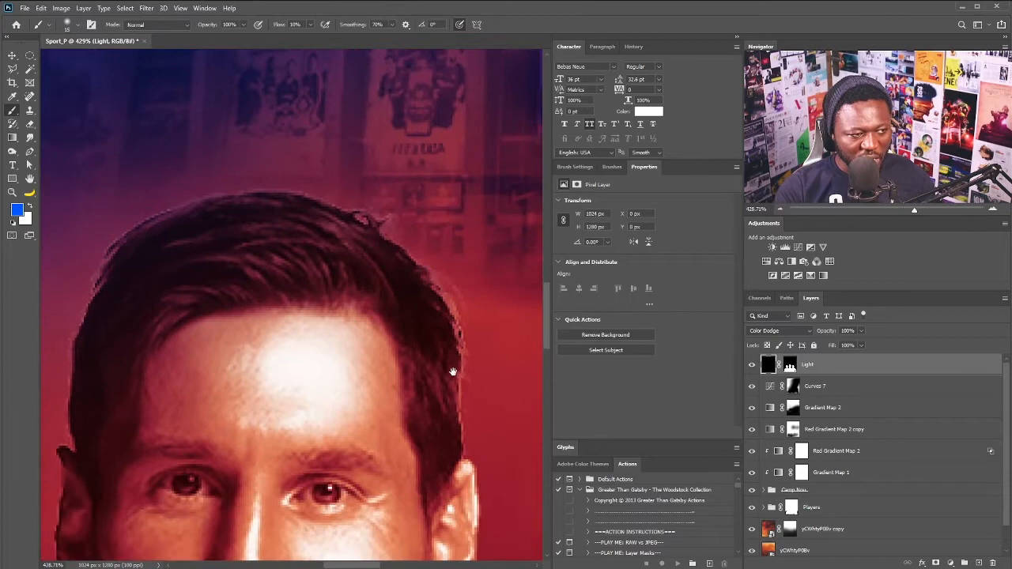
alt+click(390, 411)
alt+click(276, 331)
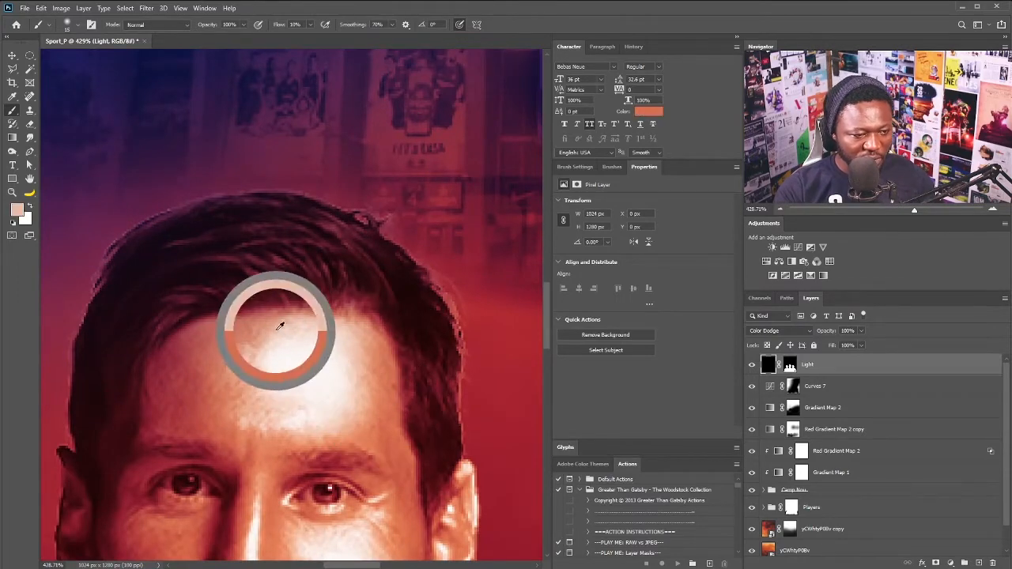
mouse_move(404, 307)
mouse_down()
mouse_move(370, 265)
mouse_move(343, 251)
mouse_up()
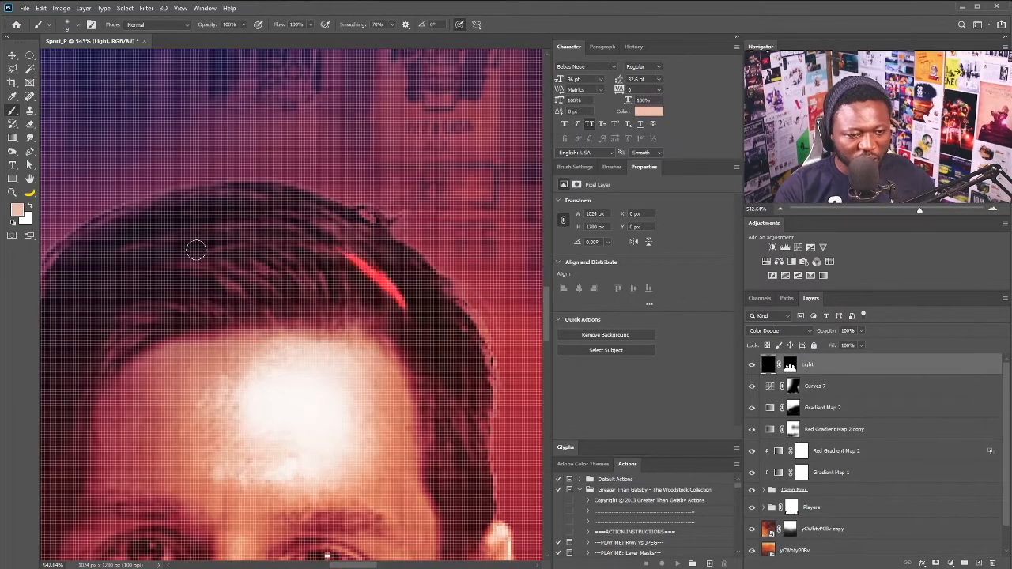
key(ctrl+z)
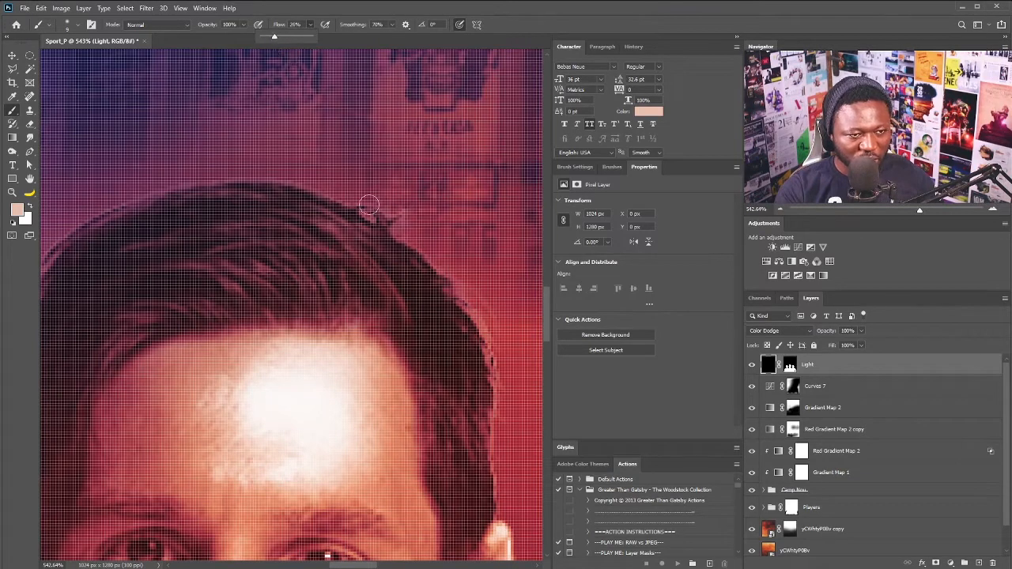
Step: Paint light along the right edge of the centre player's hair and down to his shoulder at 26% flow, lowering smoothing to 33%
drag(407, 315, 361, 249)
drag(295, 449, 151, 426)
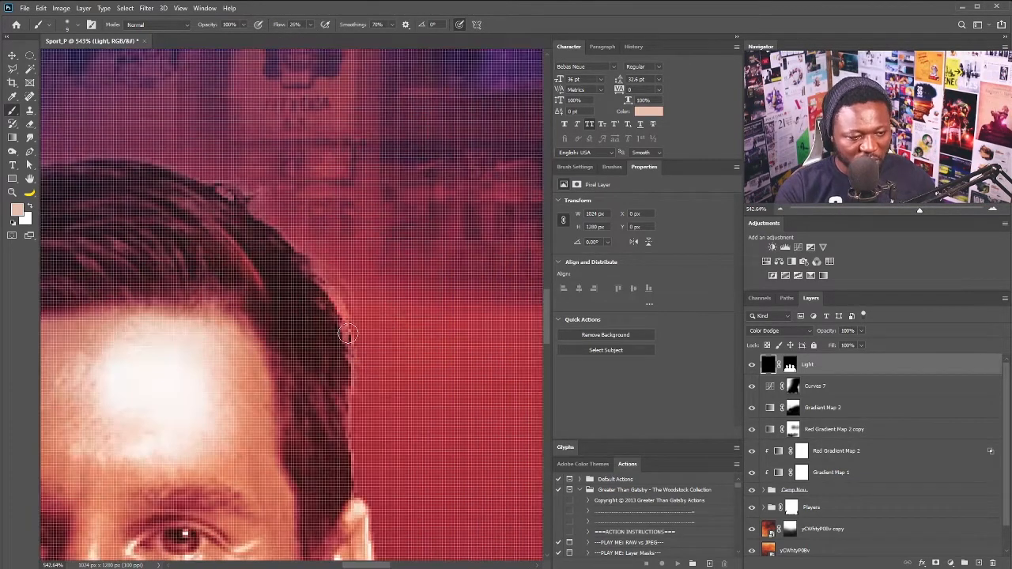
drag(345, 334, 327, 290)
drag(385, 24, 372, 39)
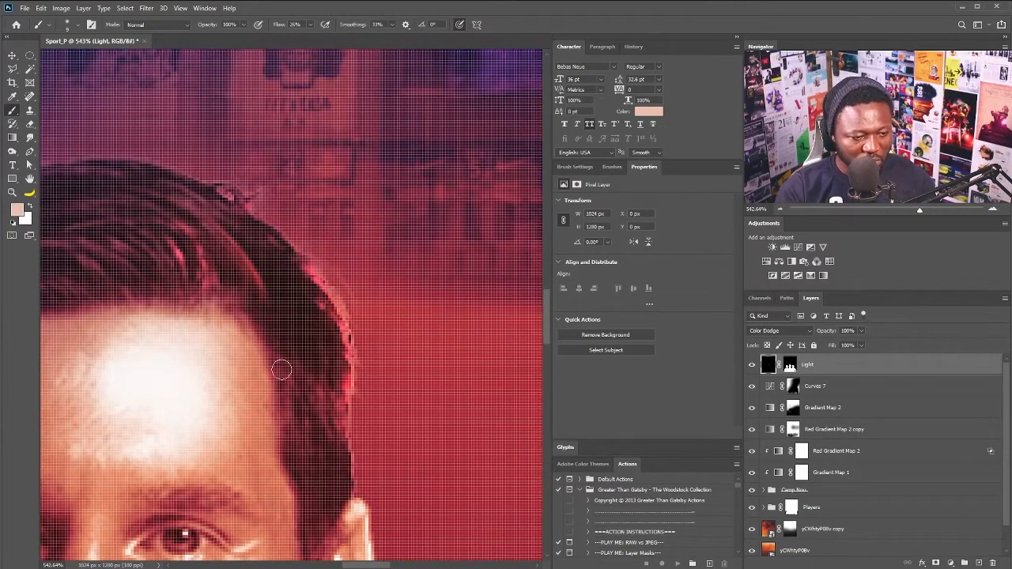
scroll(326, 340, down, 4)
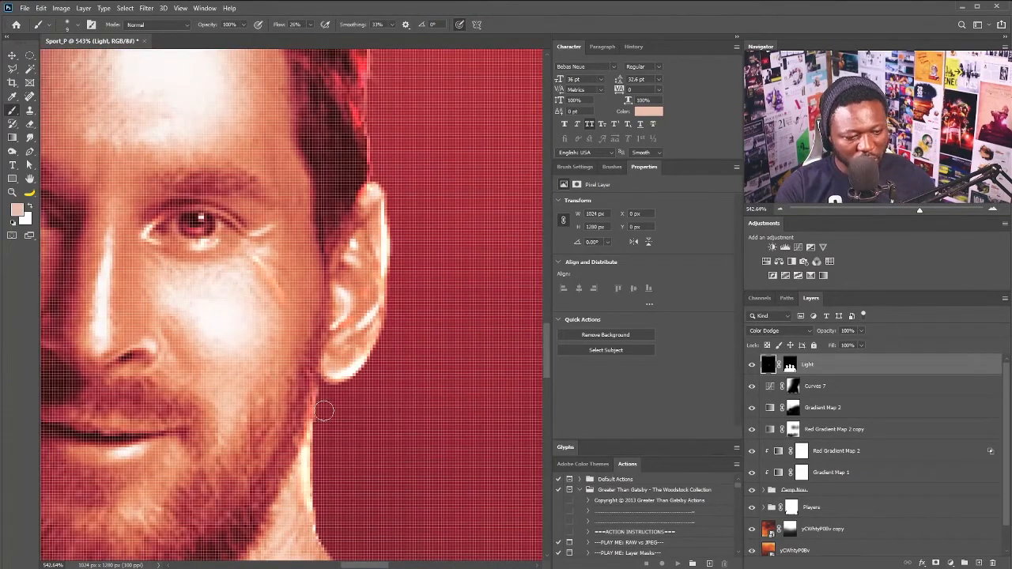
scroll(320, 399, down, 4)
scroll(332, 317, down, 1)
scroll(412, 300, down, 6)
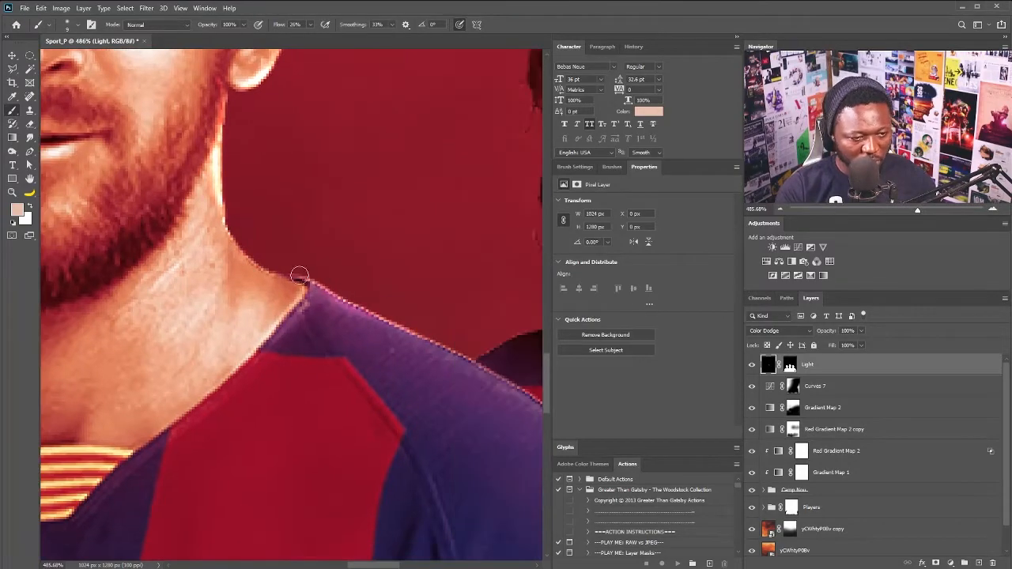
Step: Paint light along the right edge of the left player's hair, ear, neck and shoulder on the Light layer
scroll(363, 180, up, 6)
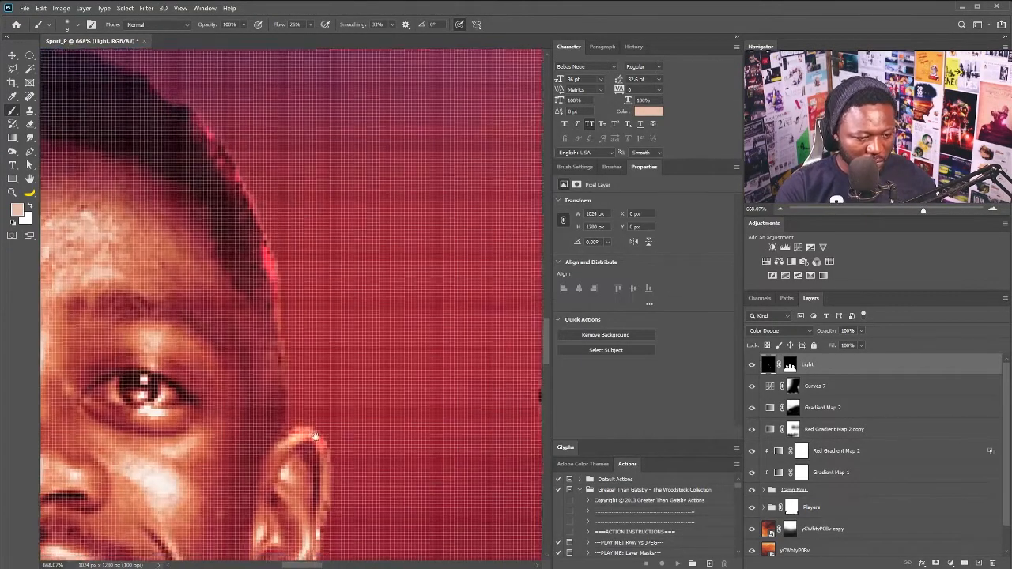
drag(316, 437, 325, 241)
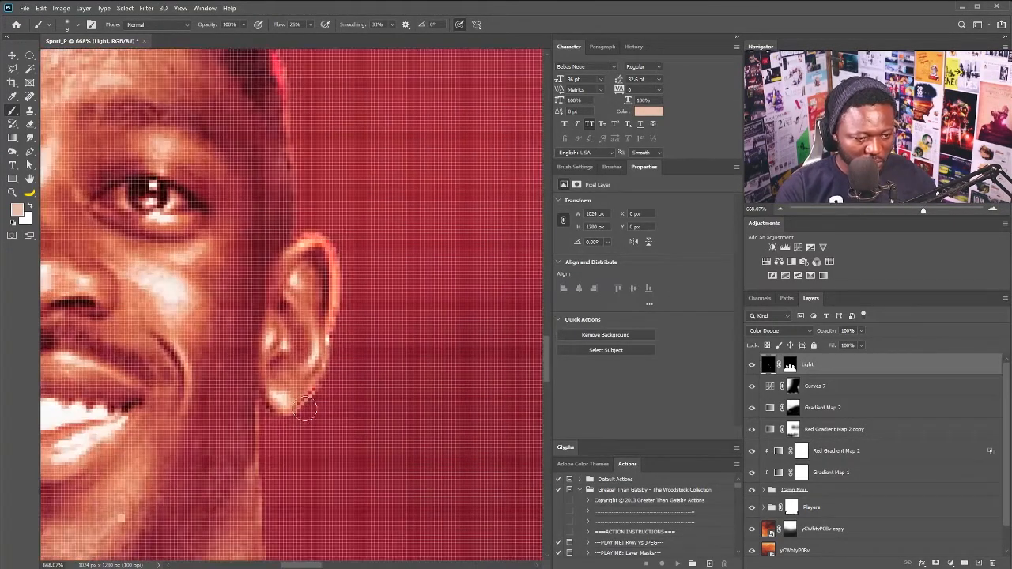
drag(306, 404, 331, 247)
drag(291, 160, 281, 241)
drag(290, 281, 312, 360)
drag(304, 396, 269, 396)
mouse_move(254, 456)
mouse_down()
mouse_move(278, 229)
mouse_move(297, 418)
mouse_up()
drag(292, 313, 316, 434)
drag(297, 501, 333, 384)
drag(327, 340, 330, 395)
drag(336, 329, 449, 379)
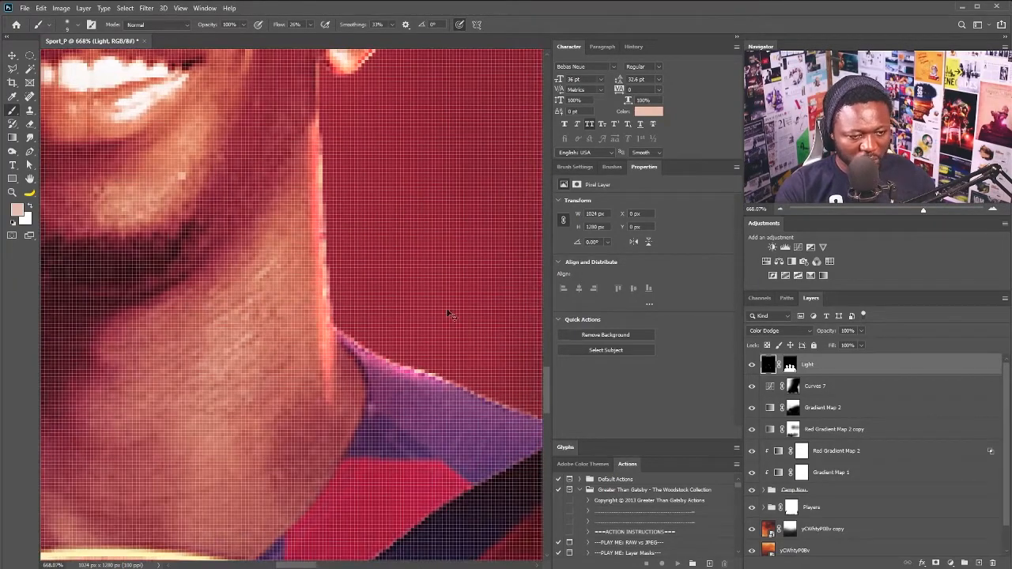
Step: Set the alternate paint colour to black and paint back the excess light along the left player's neck, restoring the skin tone colour
scroll(446, 314, down, 1)
key(x)
click(17, 210)
click(522, 452)
click(759, 315)
drag(325, 156, 343, 397)
key(x)
Step: Touch up the light along the left player's neck and shoulder edge, undoing a stray stroke
drag(439, 285, 300, 259)
drag(304, 322, 390, 356)
scroll(383, 348, down, 5)
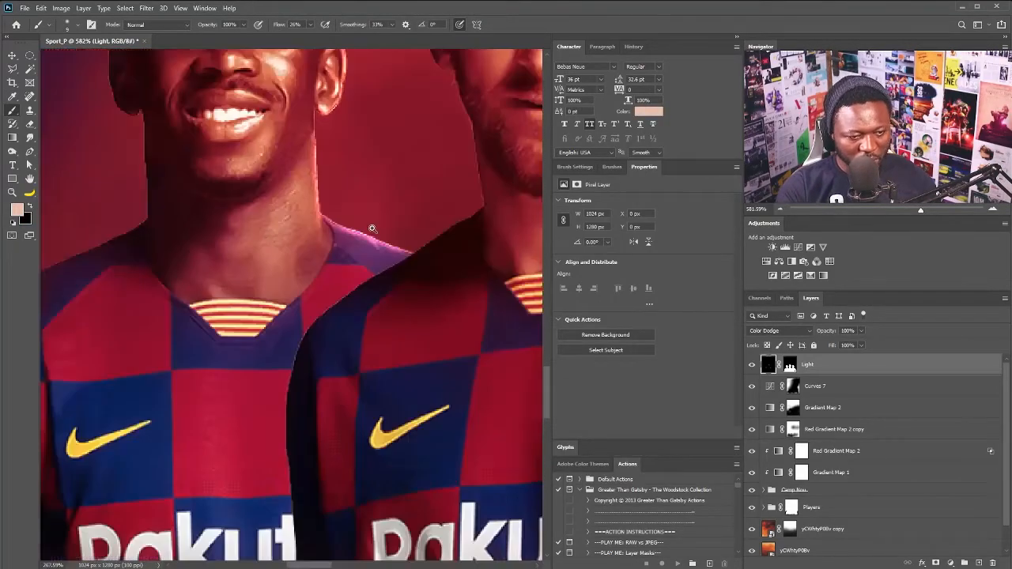
mouse_move(459, 236)
mouse_down()
mouse_move(240, 291)
mouse_move(283, 319)
mouse_up()
scroll(362, 292, up, 2)
key(ctrl+z)
mouse_move(450, 148)
mouse_down()
mouse_move(229, 298)
mouse_move(83, 286)
mouse_up()
Step: Paint light along the right edge of the right player's hair and ear on the Light layer
scroll(321, 220, up, 2)
mouse_move(343, 282)
mouse_down()
mouse_move(337, 186)
mouse_move(309, 146)
mouse_up()
mouse_move(259, 124)
mouse_down()
mouse_move(280, 223)
mouse_move(348, 314)
mouse_up()
drag(332, 257, 361, 353)
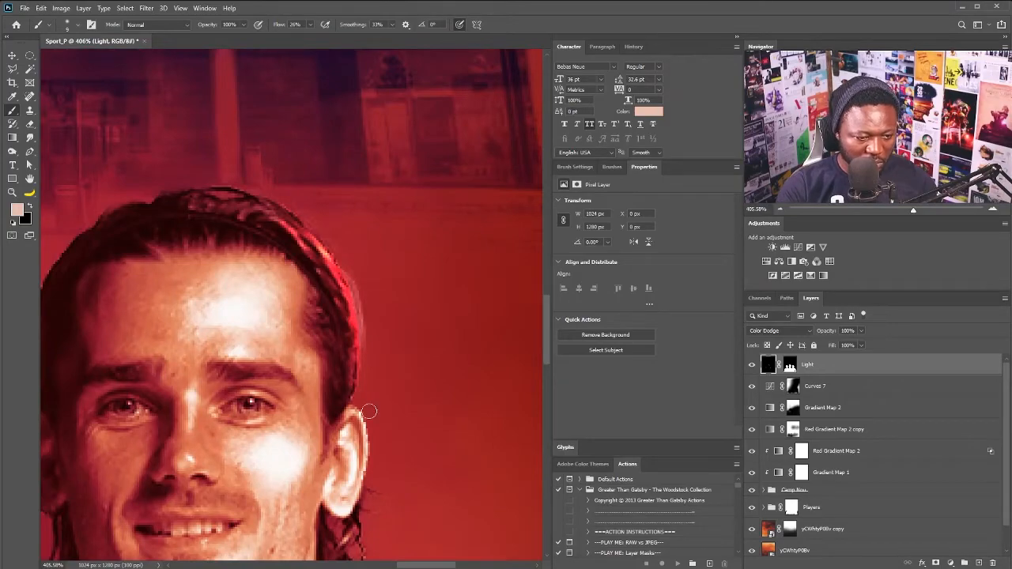
drag(369, 412, 385, 186)
drag(384, 185, 419, 187)
drag(301, 397, 305, 446)
drag(243, 433, 256, 432)
mouse_move(300, 358)
mouse_down()
mouse_move(255, 425)
mouse_move(309, 501)
mouse_move(309, 346)
mouse_up()
mouse_move(305, 326)
mouse_down()
mouse_move(306, 393)
mouse_move(363, 441)
mouse_up()
mouse_move(333, 411)
mouse_down()
mouse_move(369, 427)
mouse_move(270, 375)
mouse_move(383, 422)
mouse_up()
drag(383, 238, 332, 238)
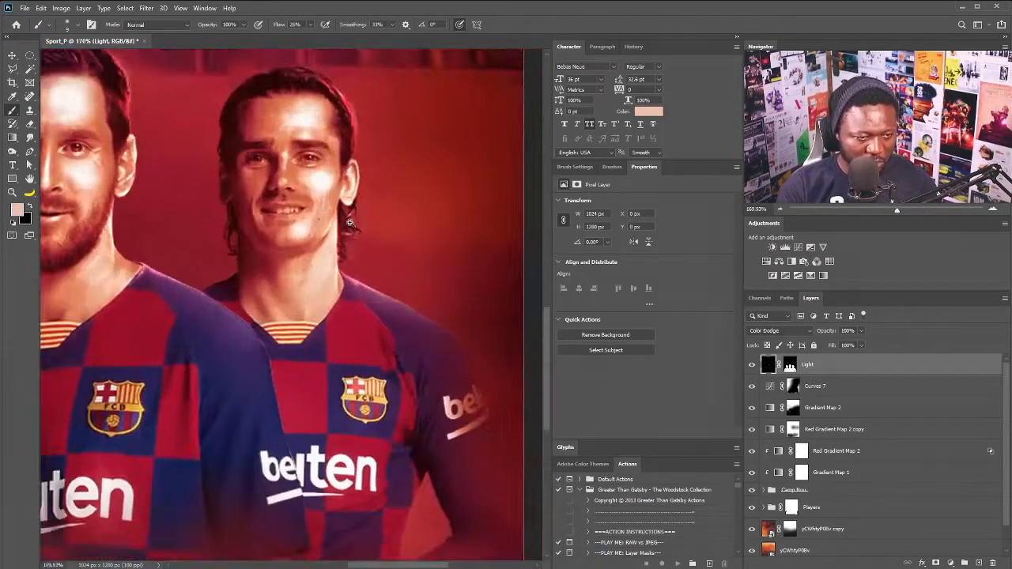
Step: Paint light over the right player's curls behind his ear
drag(284, 189, 304, 190)
drag(356, 236, 365, 269)
drag(362, 199, 373, 218)
drag(350, 254, 312, 254)
Step: Reduce the brush size slightly and add small touches of light to the right player's eyes
drag(285, 253, 427, 256)
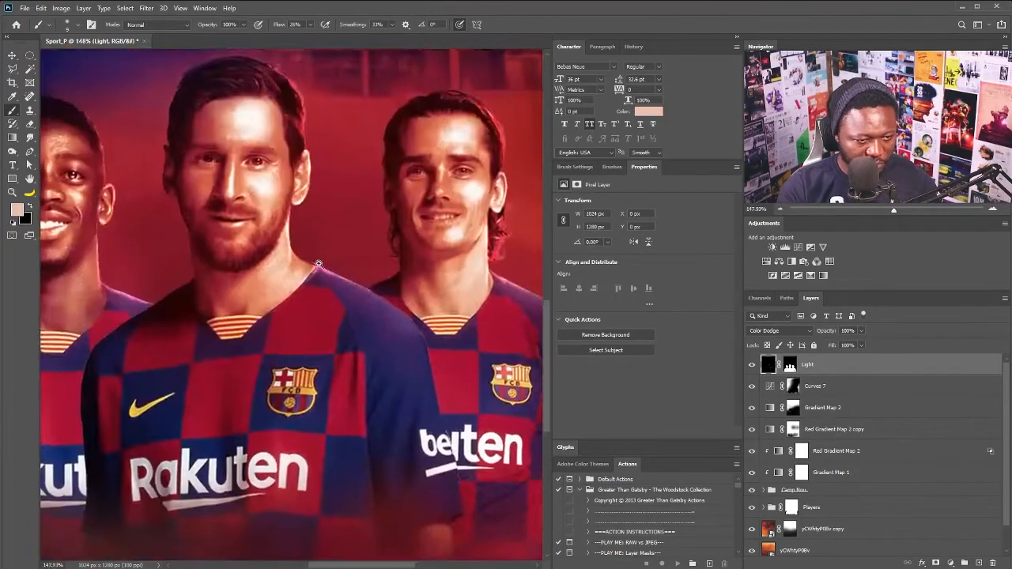
drag(237, 230, 254, 229)
drag(198, 209, 205, 282)
drag(448, 238, 499, 241)
key([)
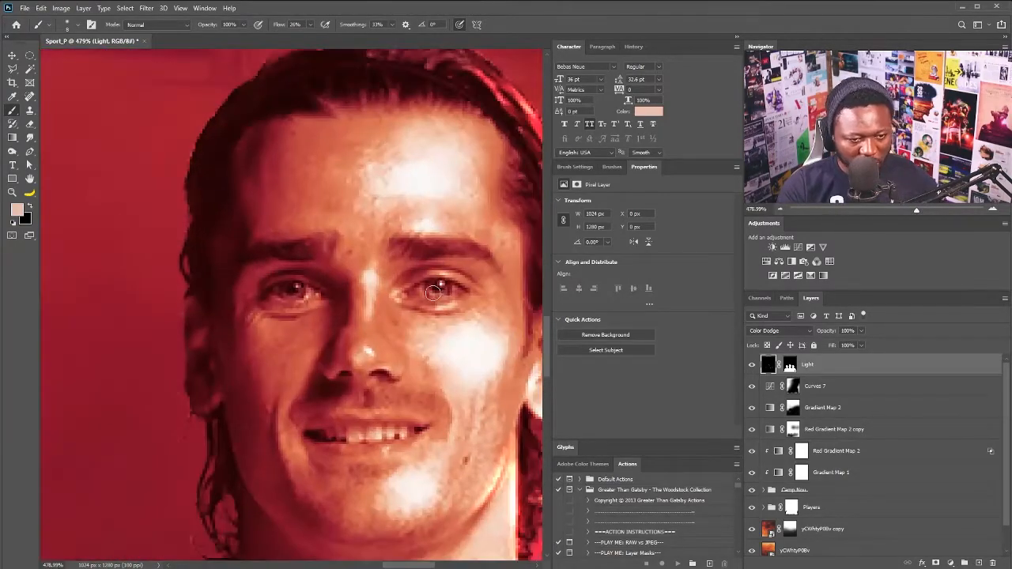
drag(480, 206, 427, 207)
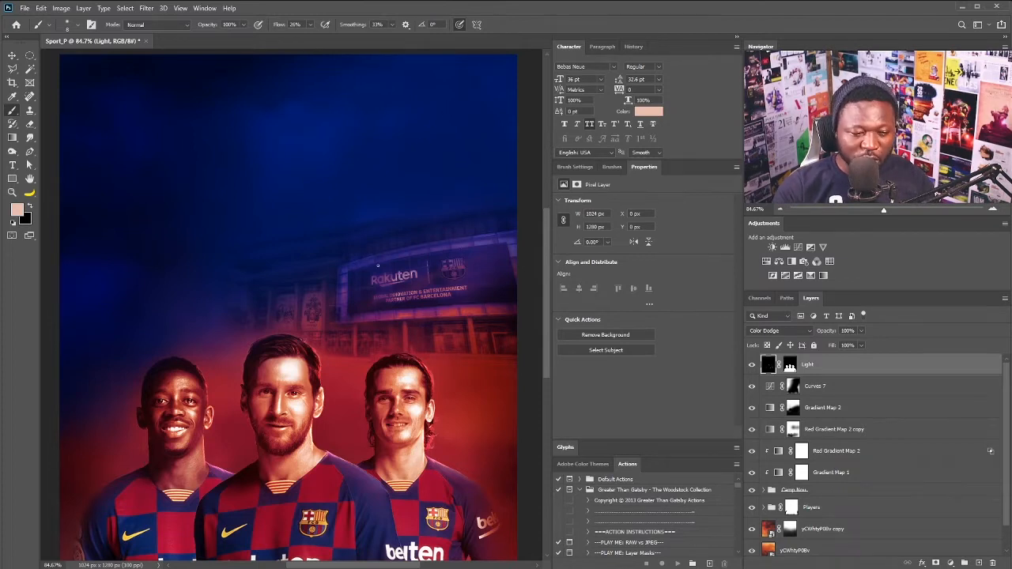
Step: Draw a circle about 83 px wide in the sky above the stadium with the Ellipse tool
click(12, 180)
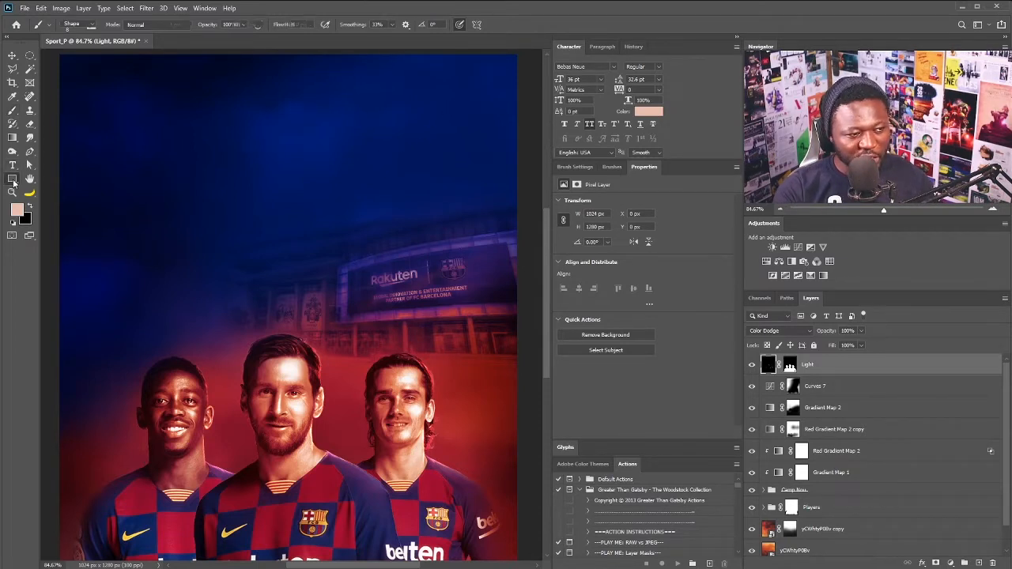
click(57, 199)
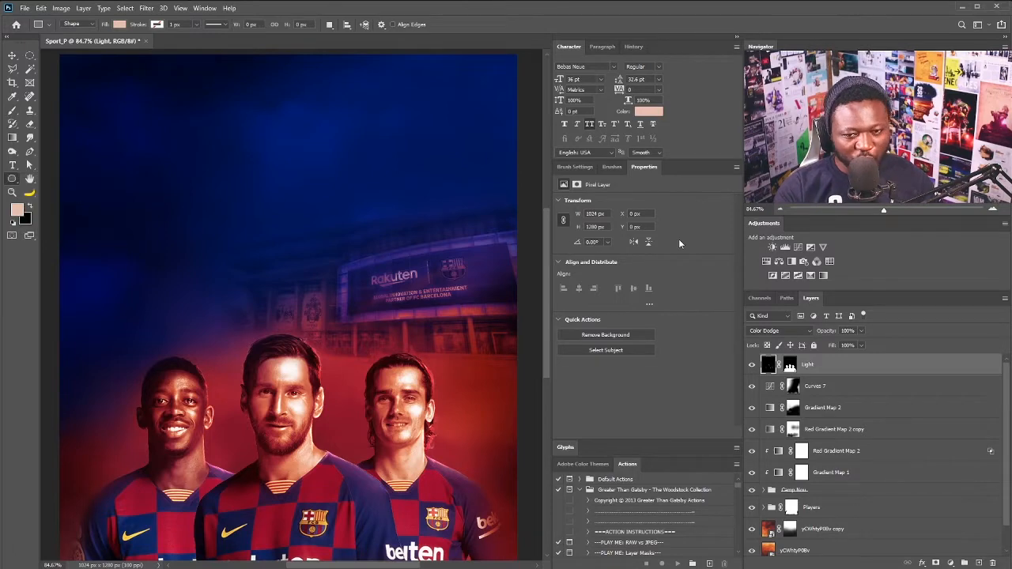
scroll(374, 190, up, 5)
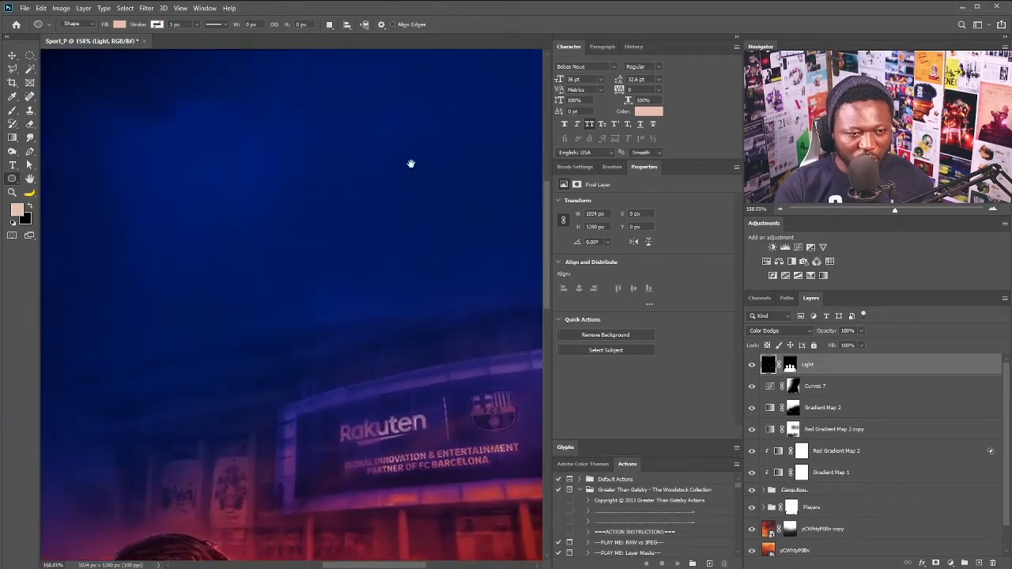
drag(352, 215, 424, 281)
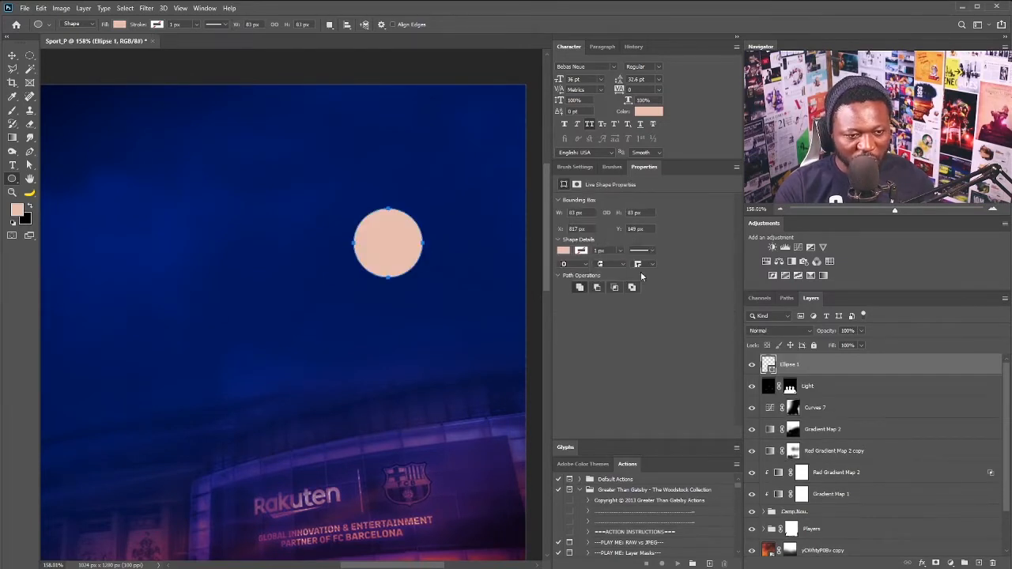
Step: Change the circle's fill to a pale moonlight blue (#d7e0ff)
click(563, 250)
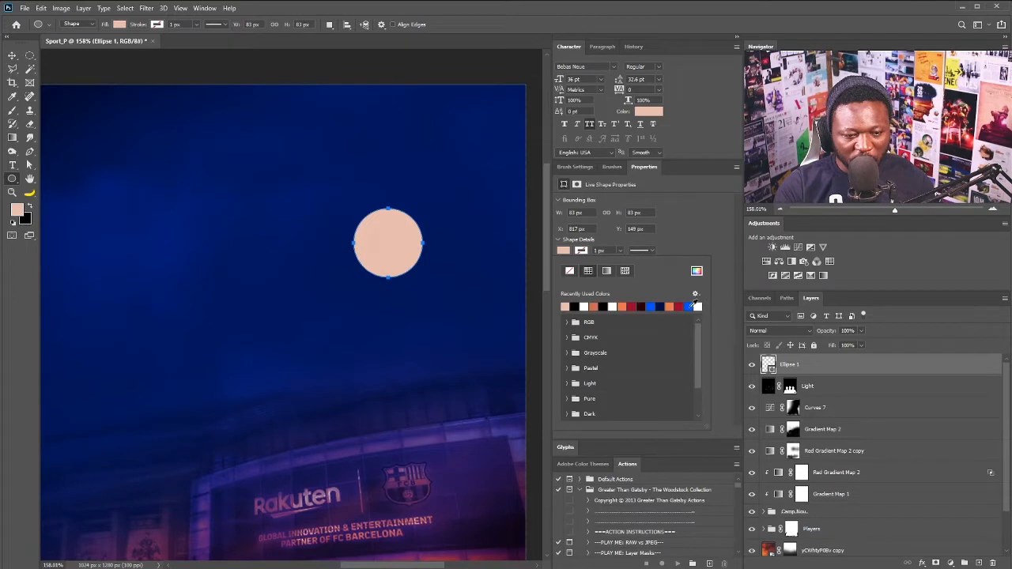
click(696, 270)
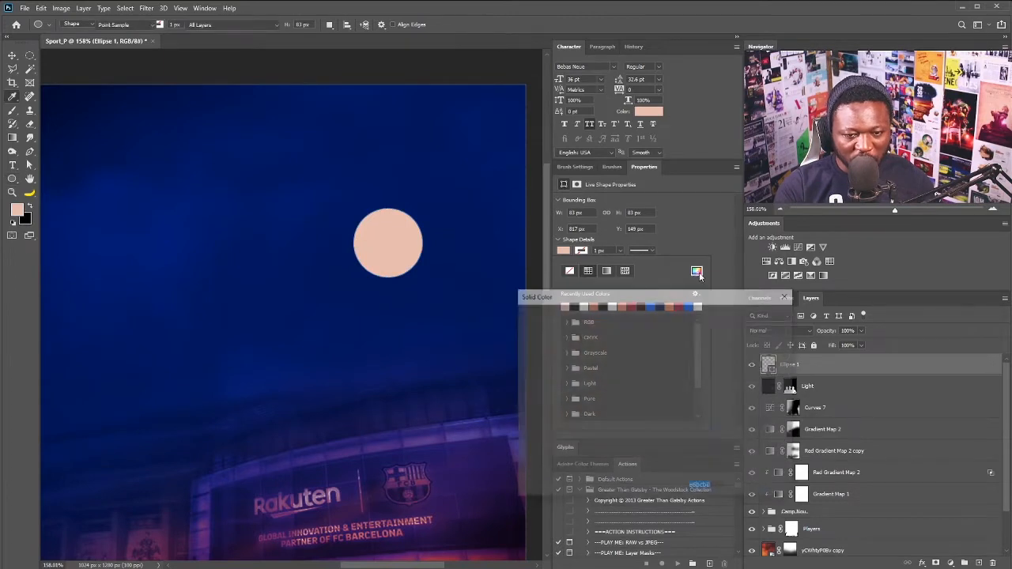
click(382, 354)
mouse_move(628, 386)
mouse_down()
mouse_move(595, 331)
mouse_move(556, 316)
mouse_up()
click(760, 315)
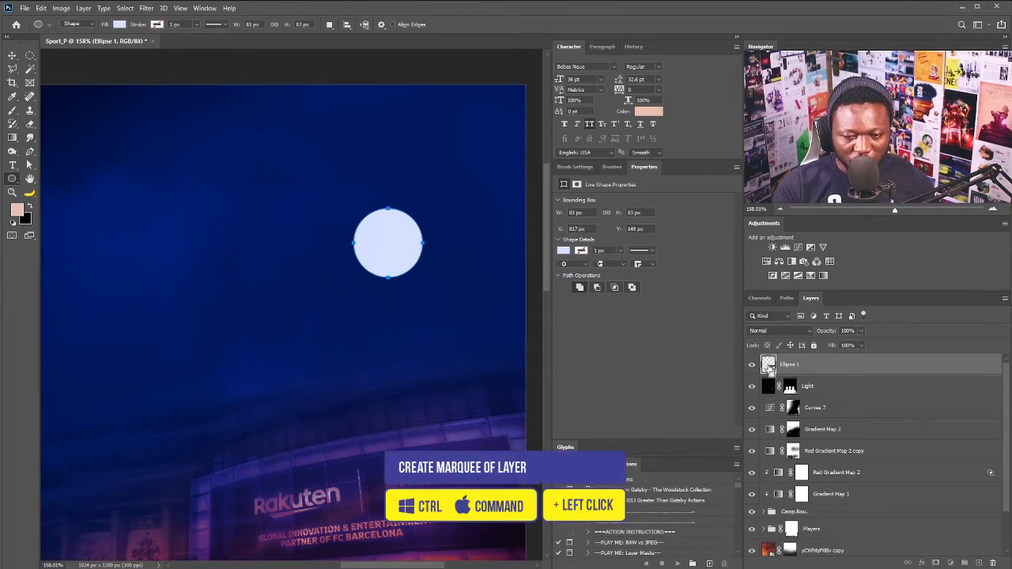
Step: Load the circle's outline as a selection and add a layer named Glow beneath the Ellipse 1 layer
ctrl+click(768, 366)
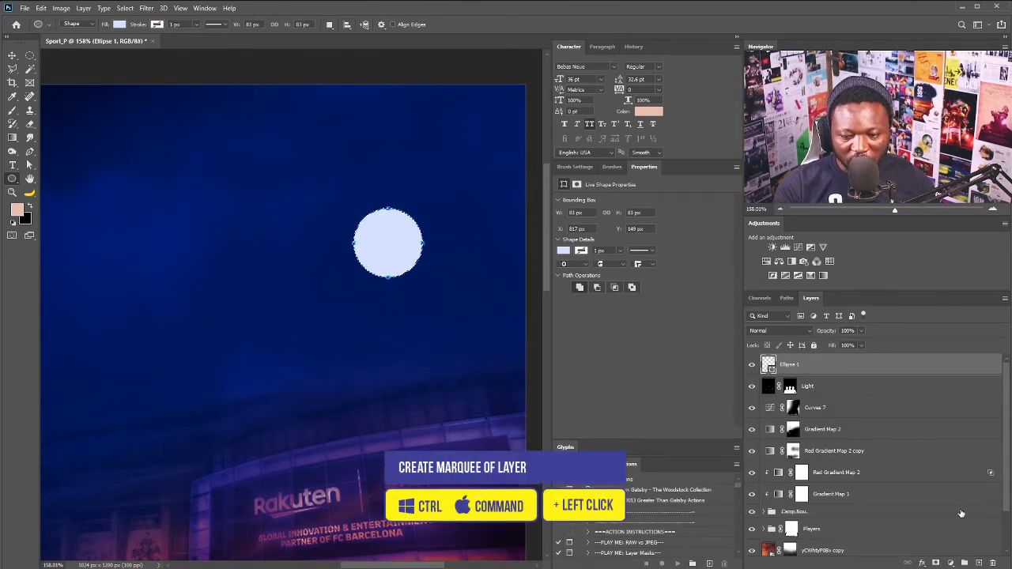
click(979, 563)
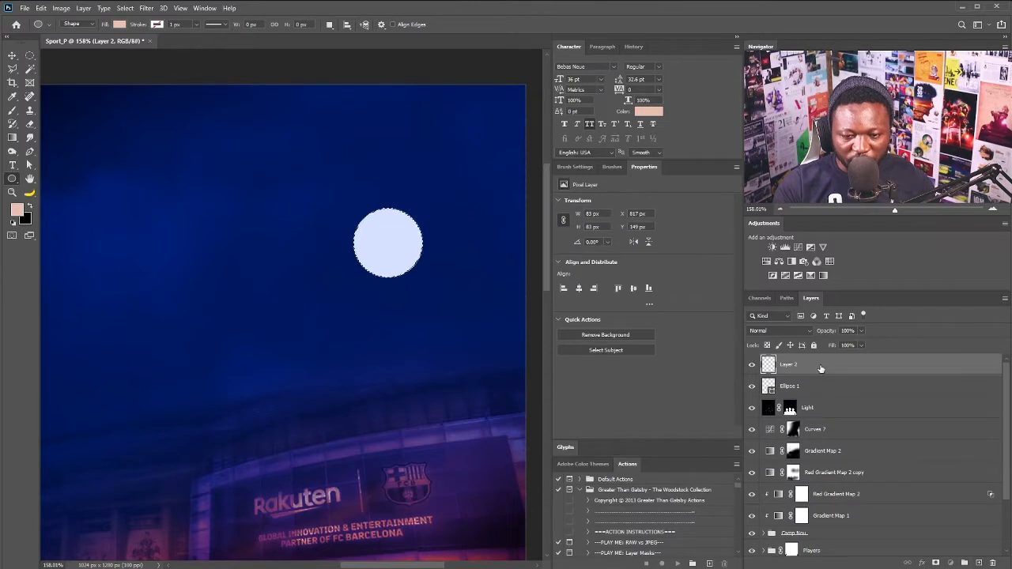
drag(821, 369, 792, 388)
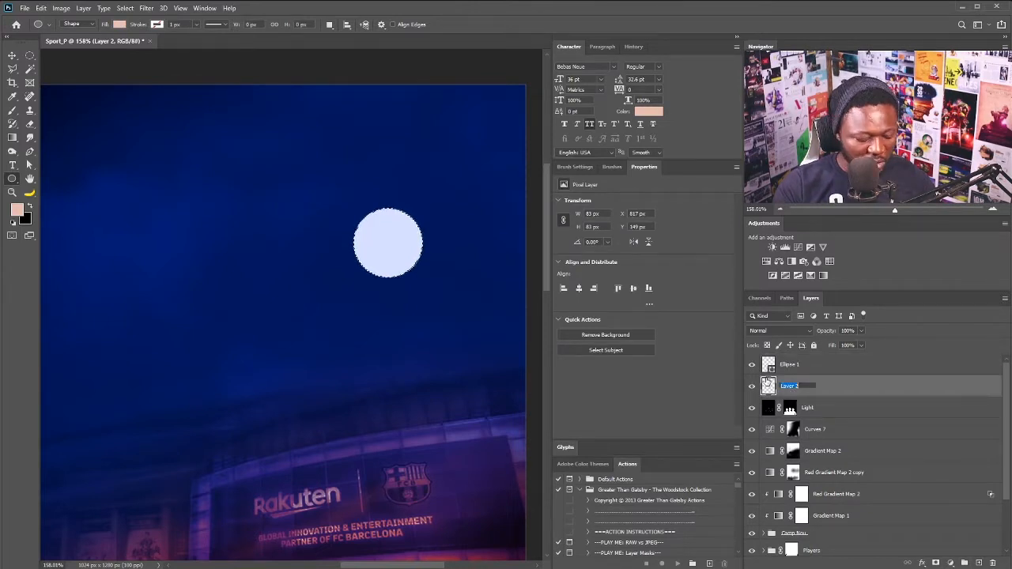
text(Glow)
key(Return)
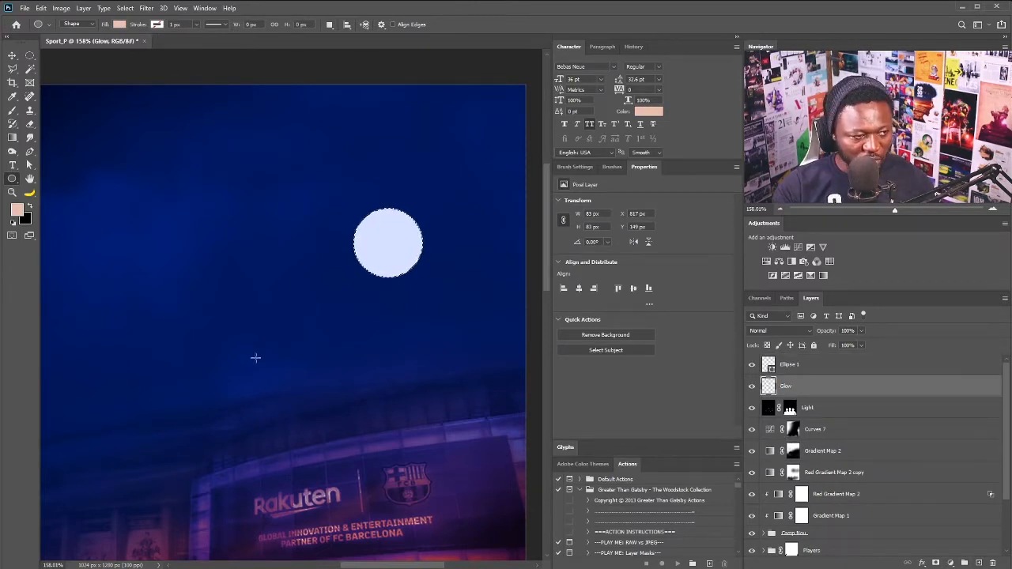
Step: Sample the moon's pale blue as the foreground color, fill the selection on the Glow layer with it, and deselect
click(16, 209)
click(394, 231)
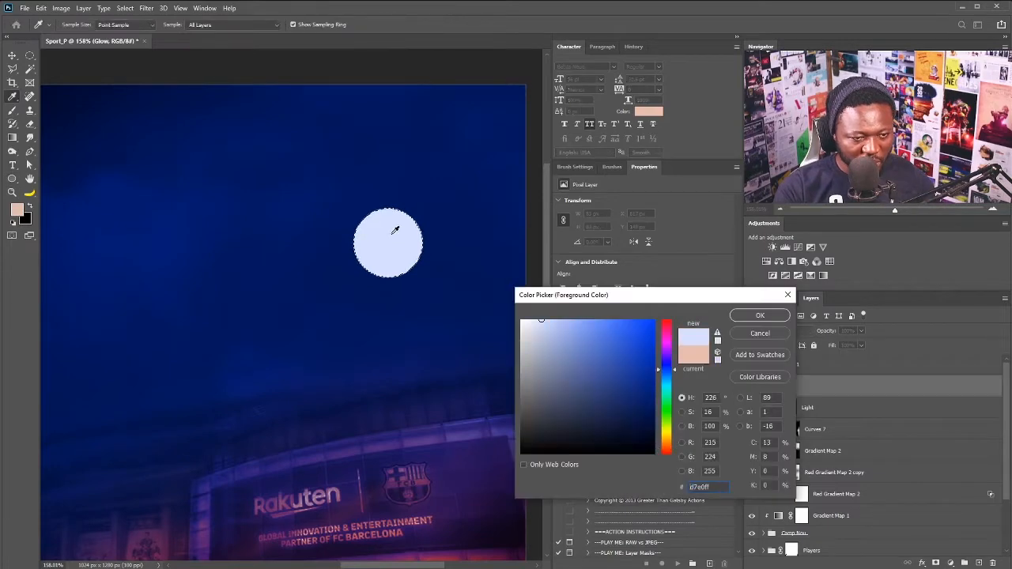
click(760, 315)
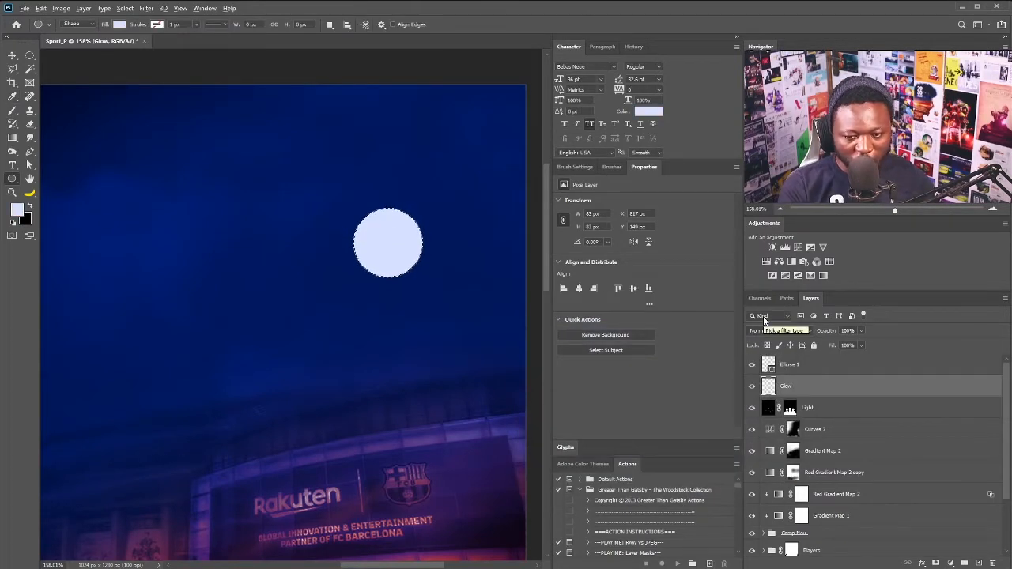
key(alt+BackSpace)
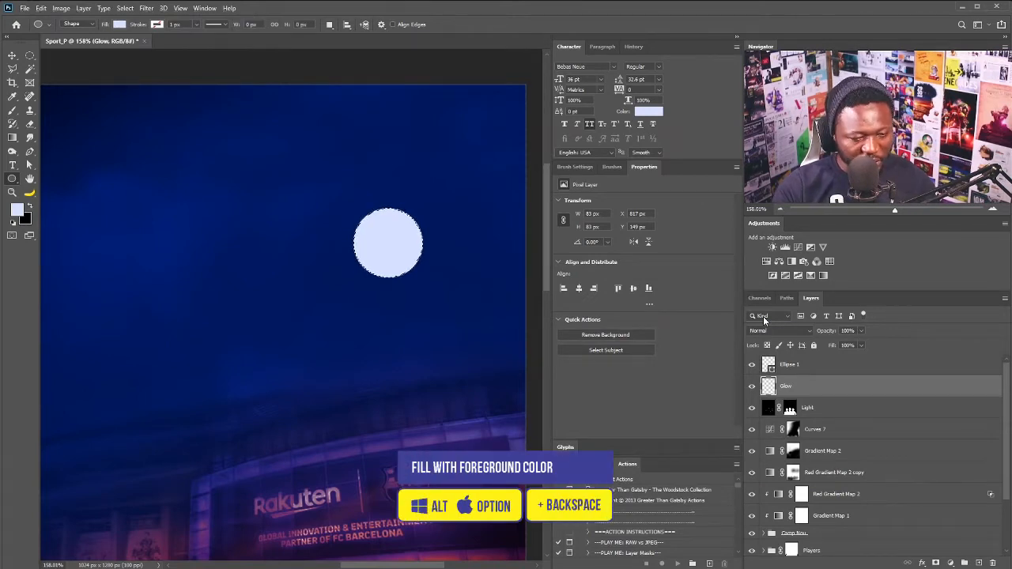
key(ctrl+d)
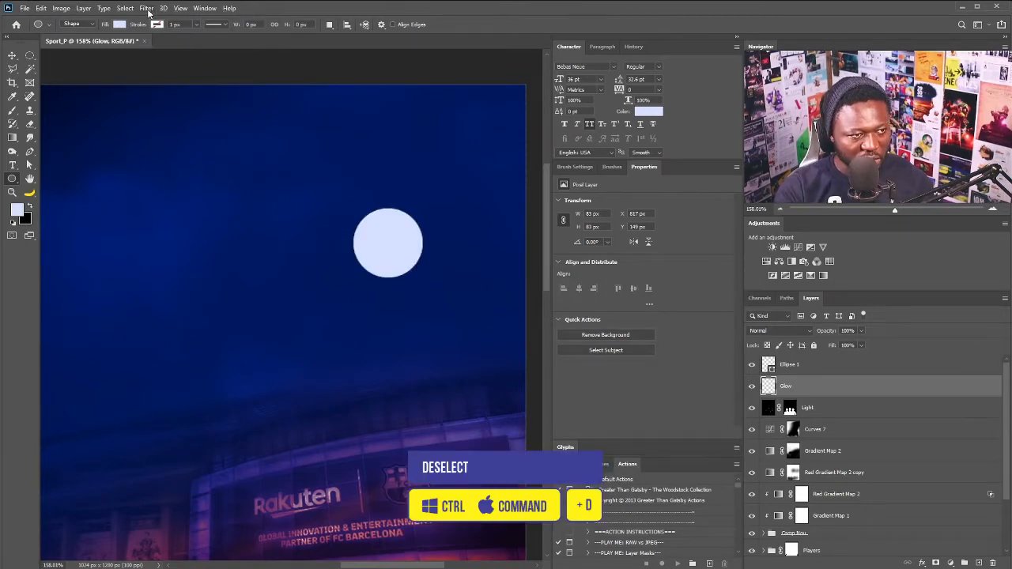
Step: Apply a Gaussian Blur with a 23.5 px radius to the Glow layer
click(146, 8)
mouse_move(240, 134)
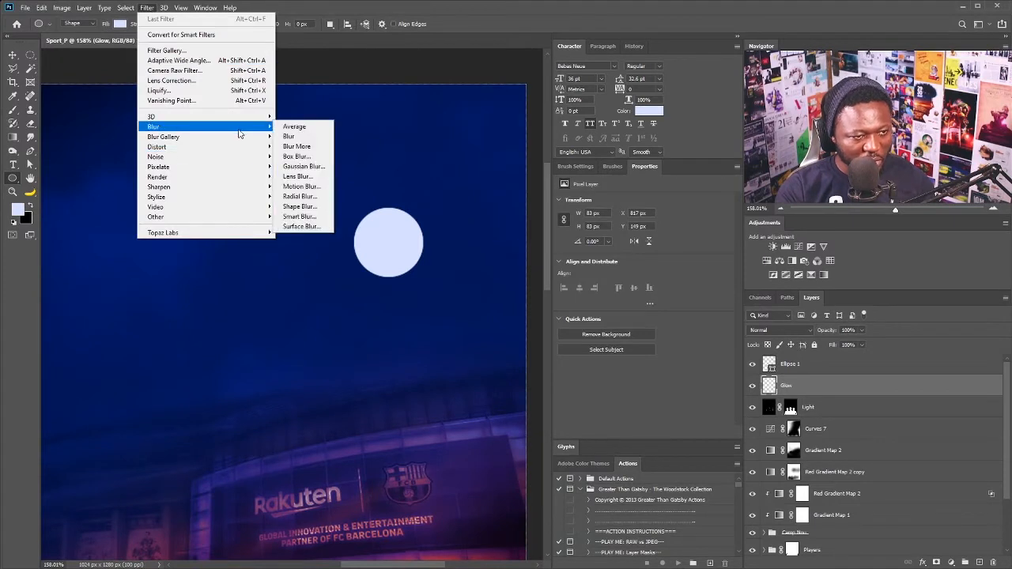
click(309, 168)
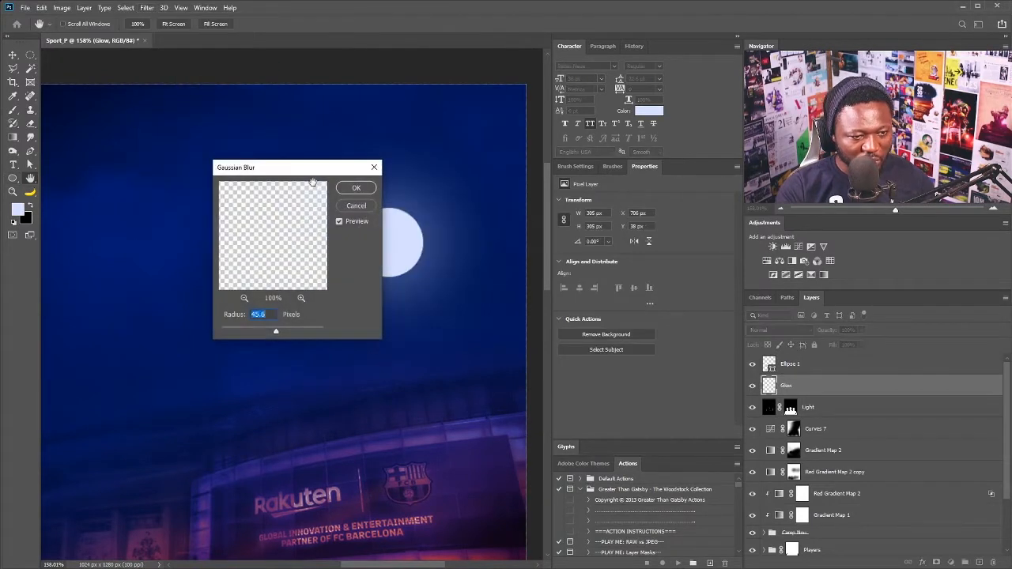
drag(296, 168, 137, 179)
text(23.5)
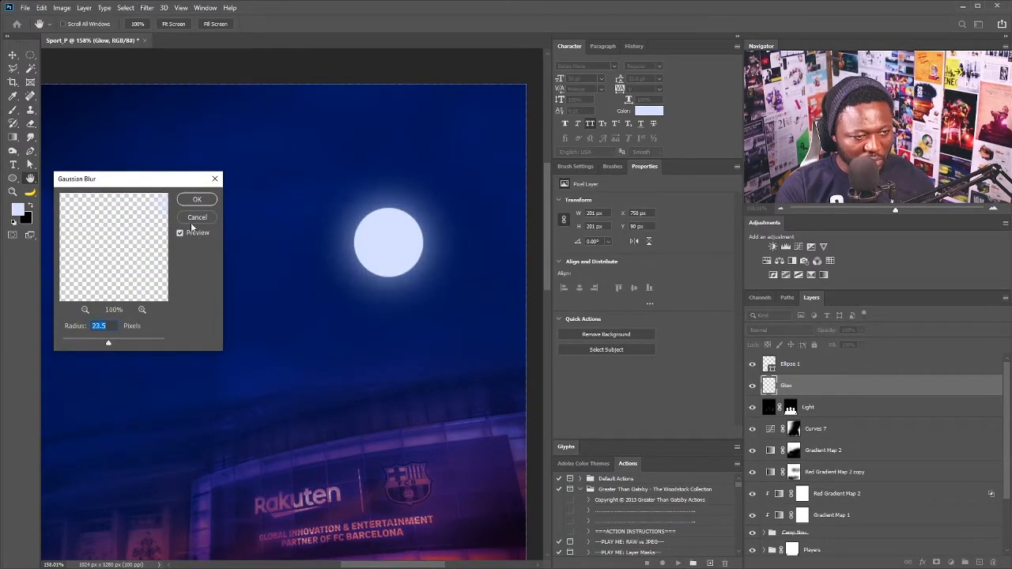
click(195, 201)
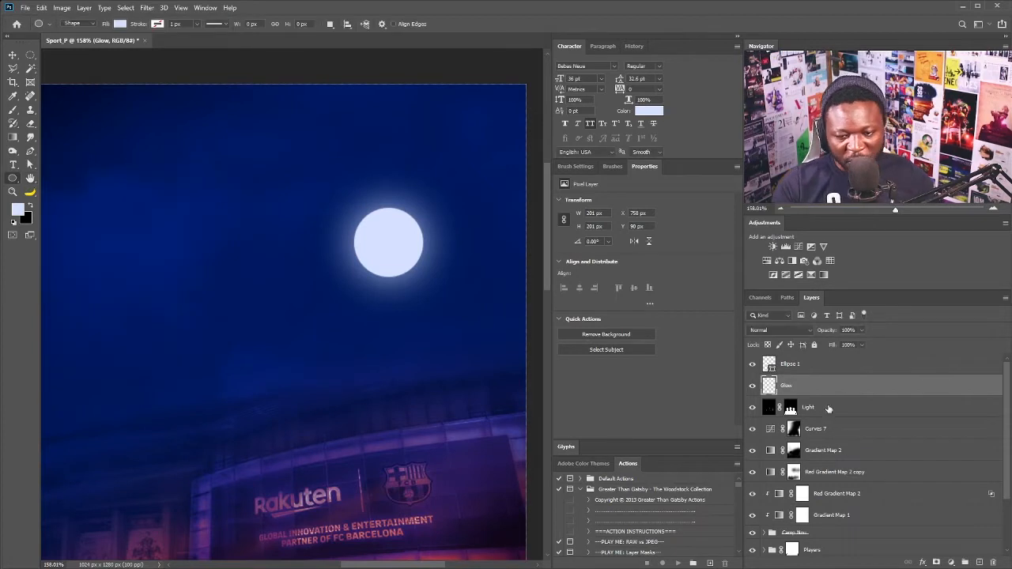
Step: Duplicate the Glow layer and scale the copy up to about 160% around the moon's center
drag(829, 388, 978, 561)
key(ctrl+t)
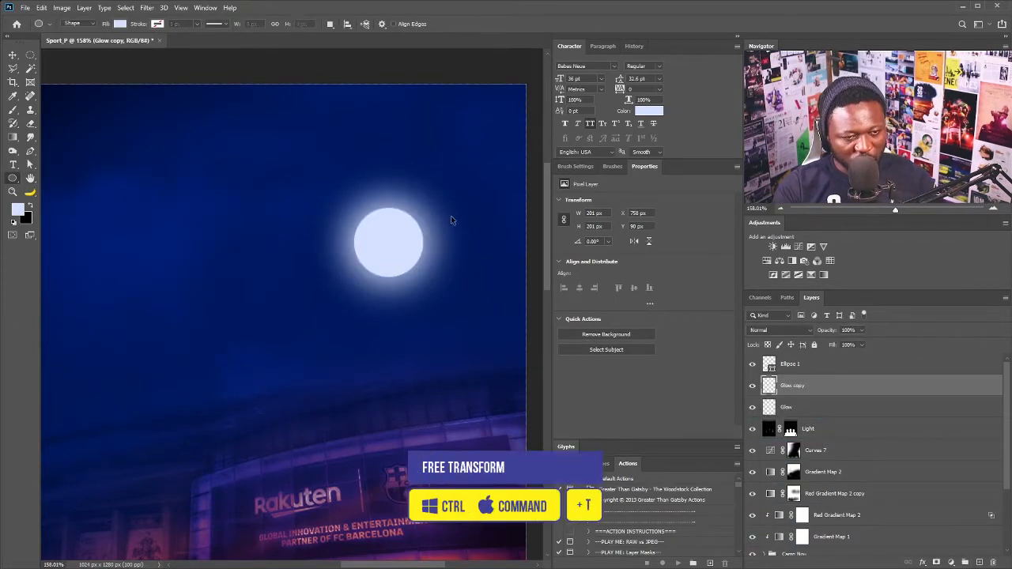
drag(472, 159, 529, 116)
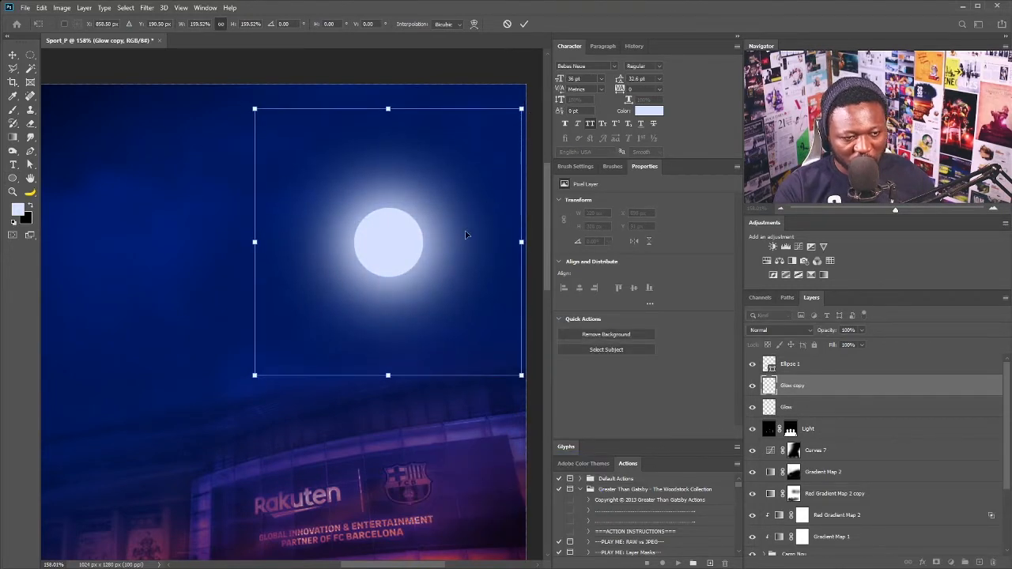
key(u)
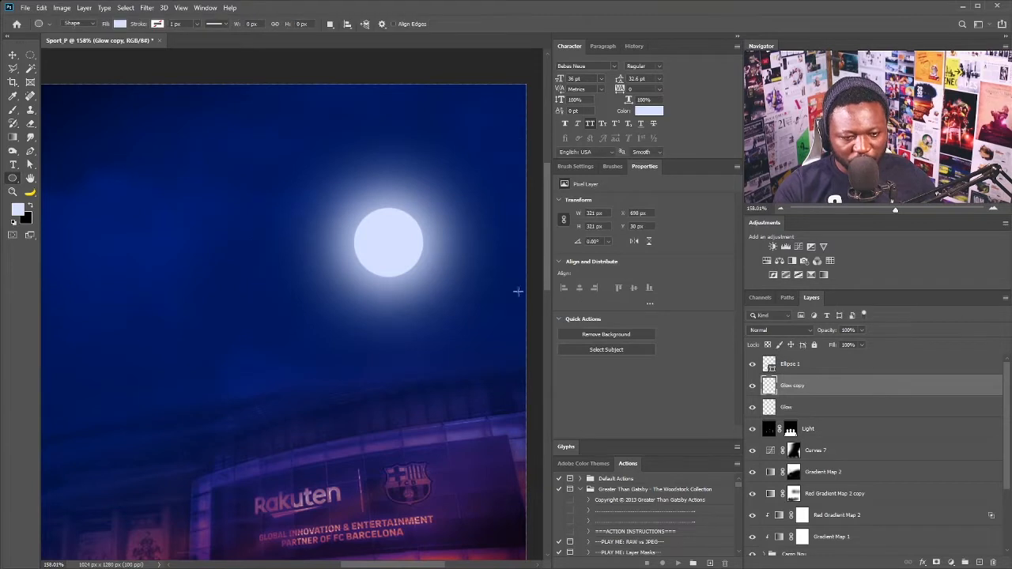
Step: Lower the Glow copy layer's opacity to 42% and check its effect on the whole poster
click(861, 343)
drag(841, 344, 840, 345)
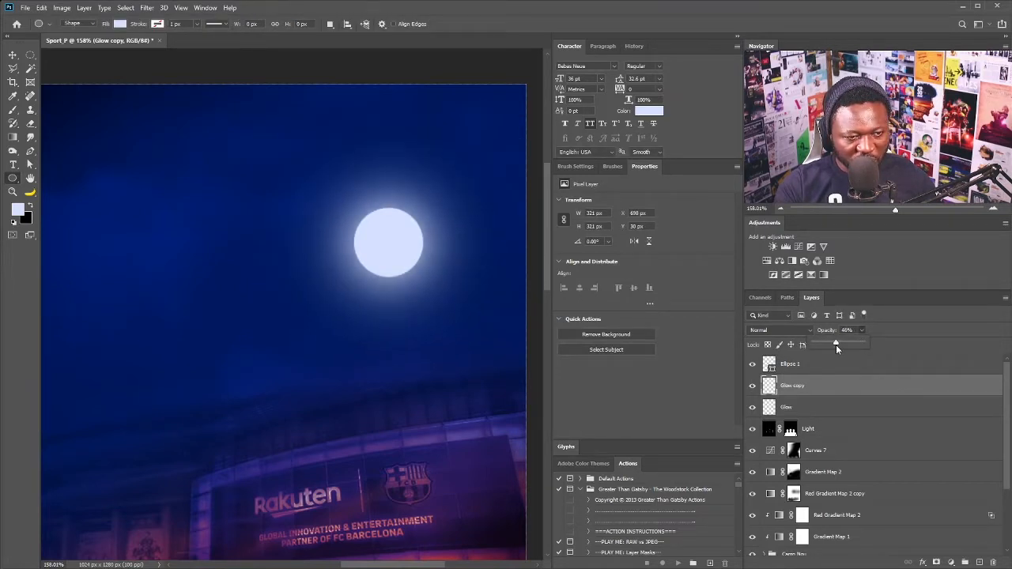
click(800, 408)
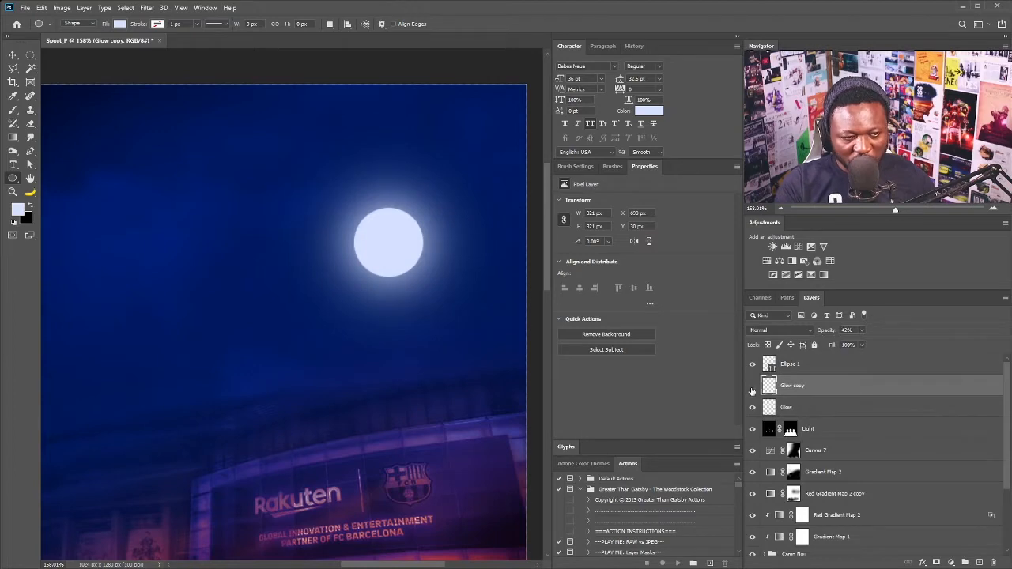
scroll(295, 310, down, 5)
key(ctrl+0)
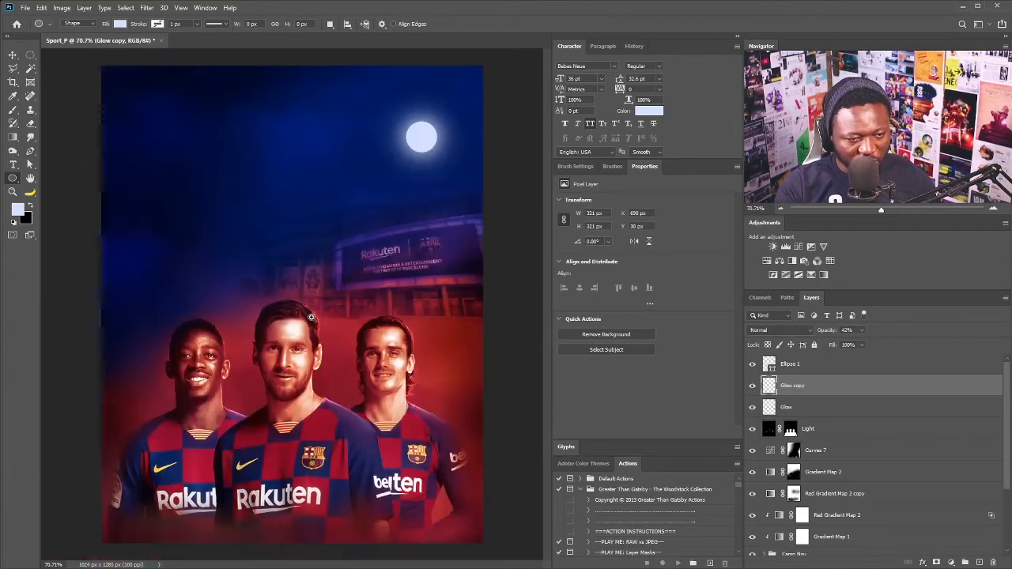
Step: Select the moon and both glow layers, enlarge them together, and shift them slightly toward the poster's center
click(803, 366)
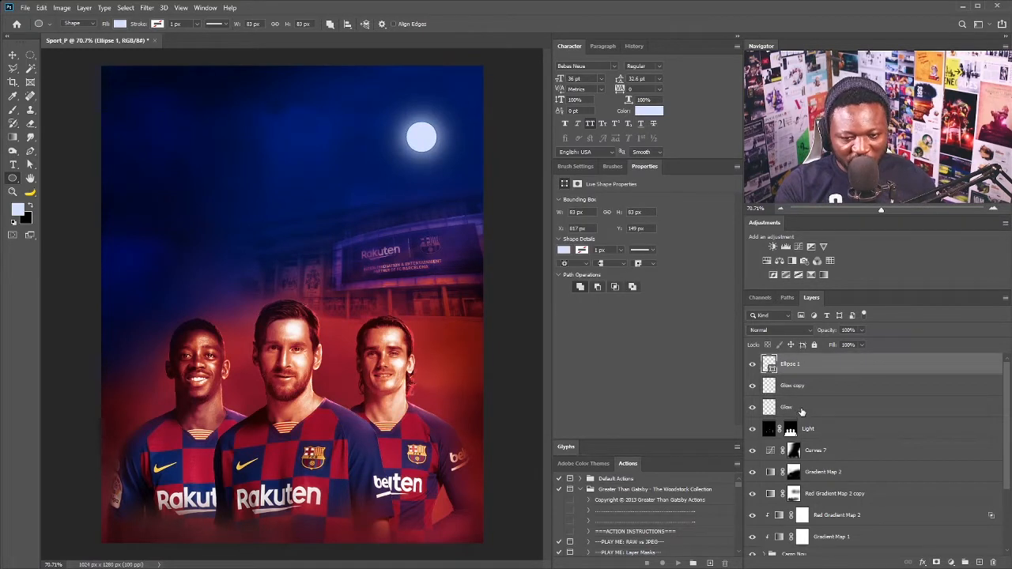
shift+click(800, 408)
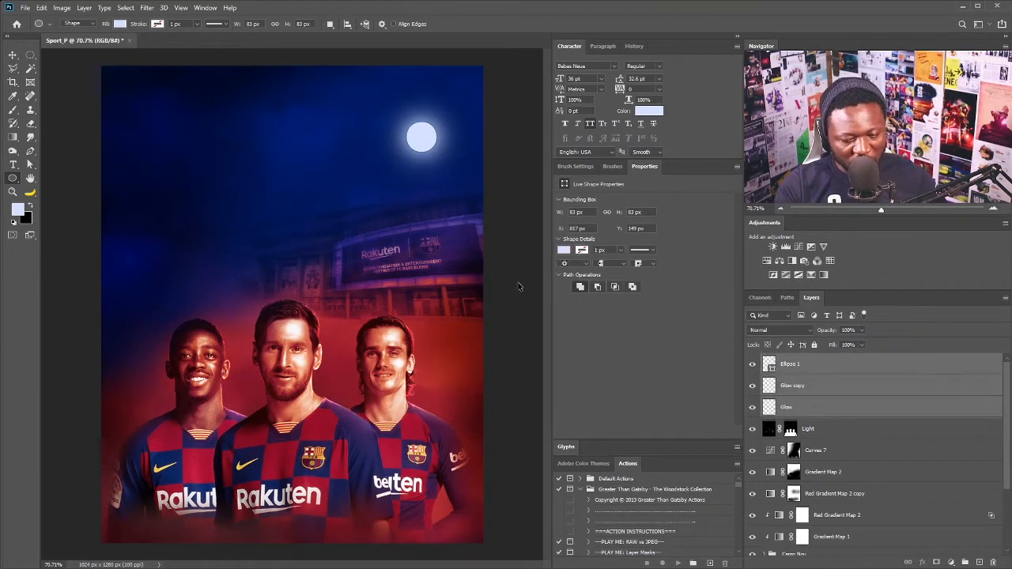
key(ctrl+t)
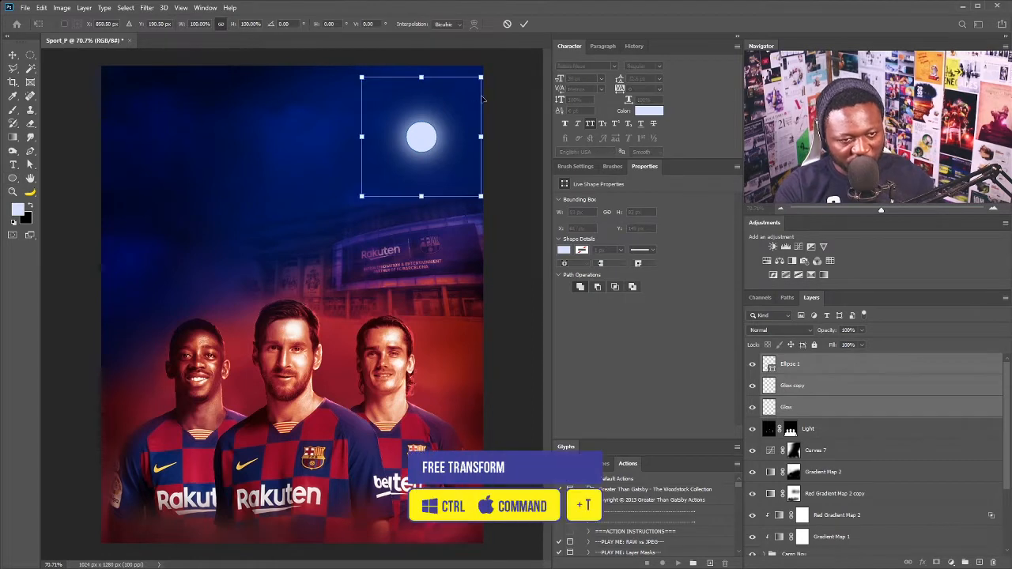
key(Return)
Step: Add a new layer named Black directly above the Light layer
click(830, 430)
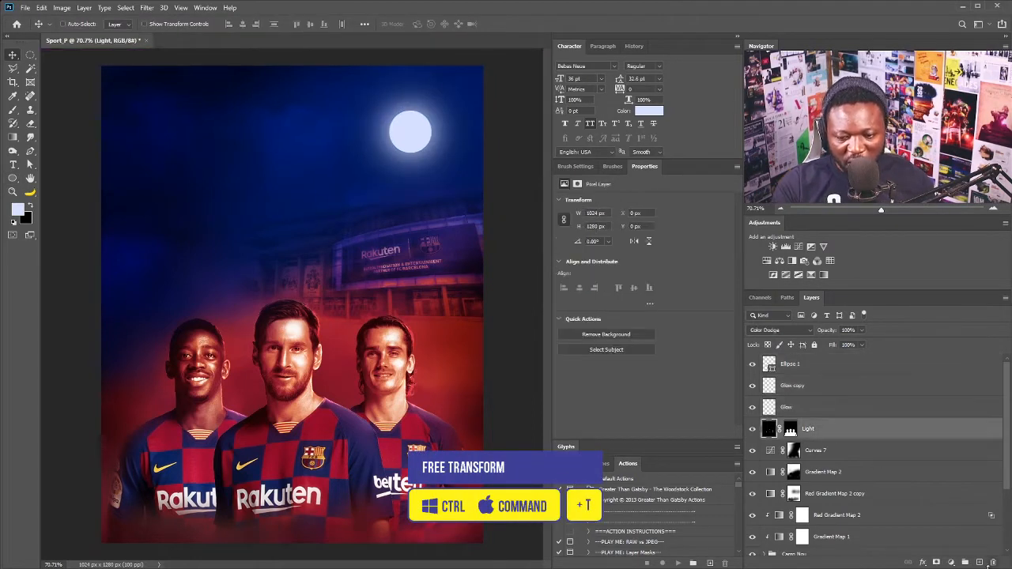
alt+click(979, 563)
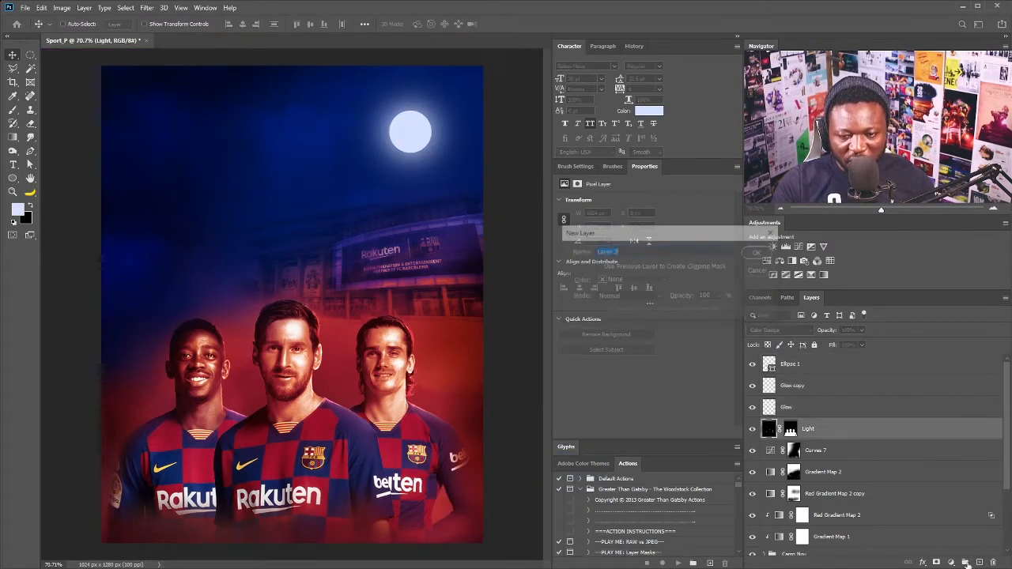
text(Black)
key(Return)
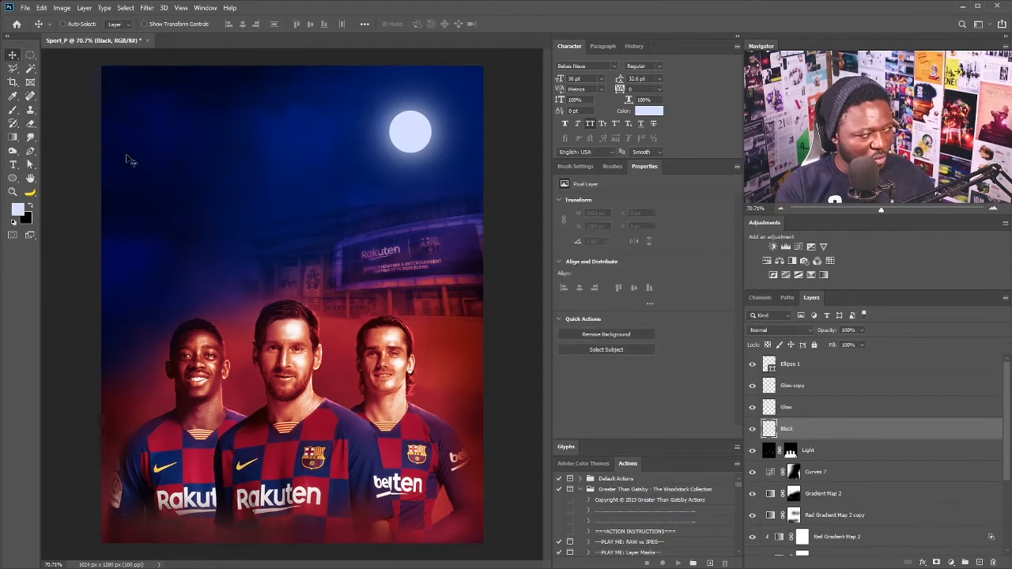
Step: Set up a soft black brush of about 600 px with the flow lowered to 12%
click(28, 209)
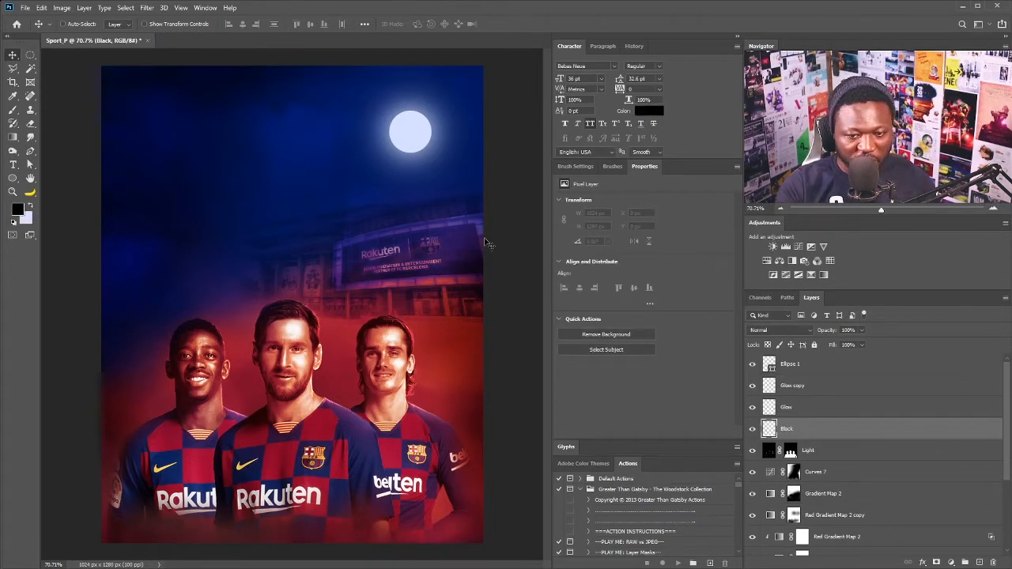
key(b)
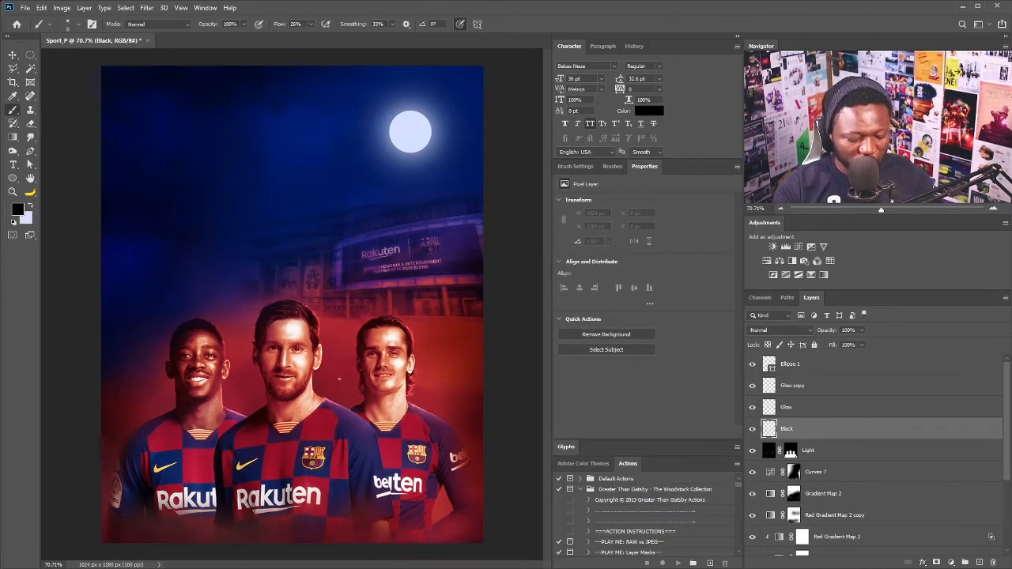
key(bracketright)
key(bracketright)
key(bracketright)
key(bracketright)
key(bracketright)
key(bracketright)
key(bracketright)
key(bracketright)
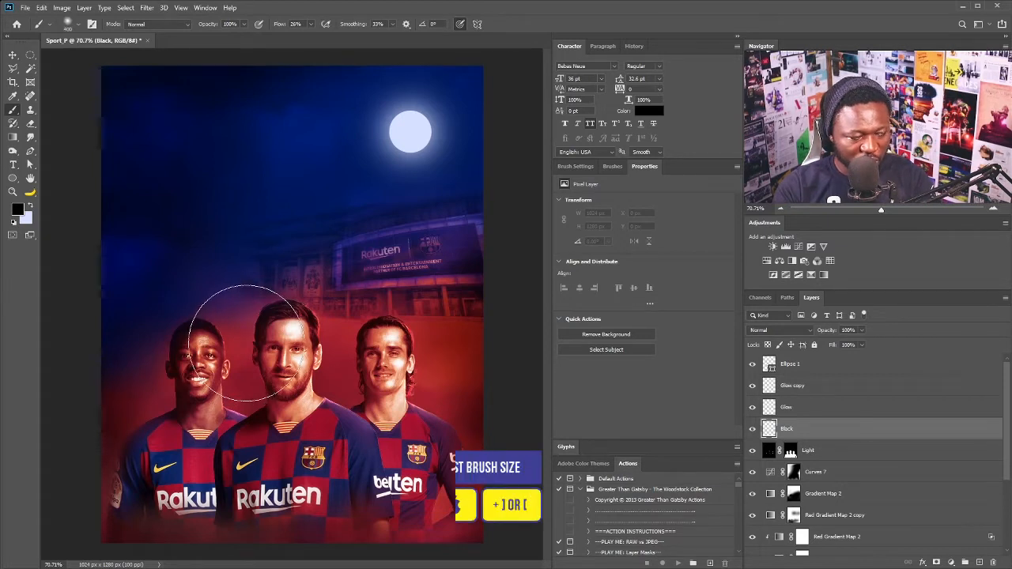
click(310, 25)
drag(308, 36, 304, 36)
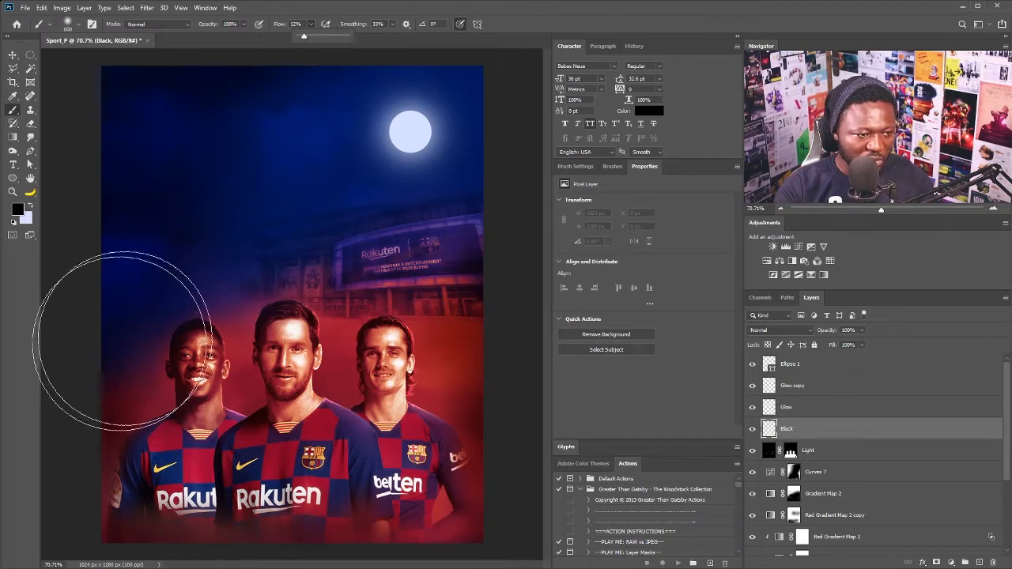
Step: Paint black along the poster's left edge on the Black layer and move that layer directly below the Players group
click(102, 238)
mouse_move(102, 237)
mouse_down()
mouse_move(60, 283)
mouse_move(79, 245)
mouse_move(113, 240)
mouse_move(189, 316)
mouse_up()
drag(868, 431, 843, 500)
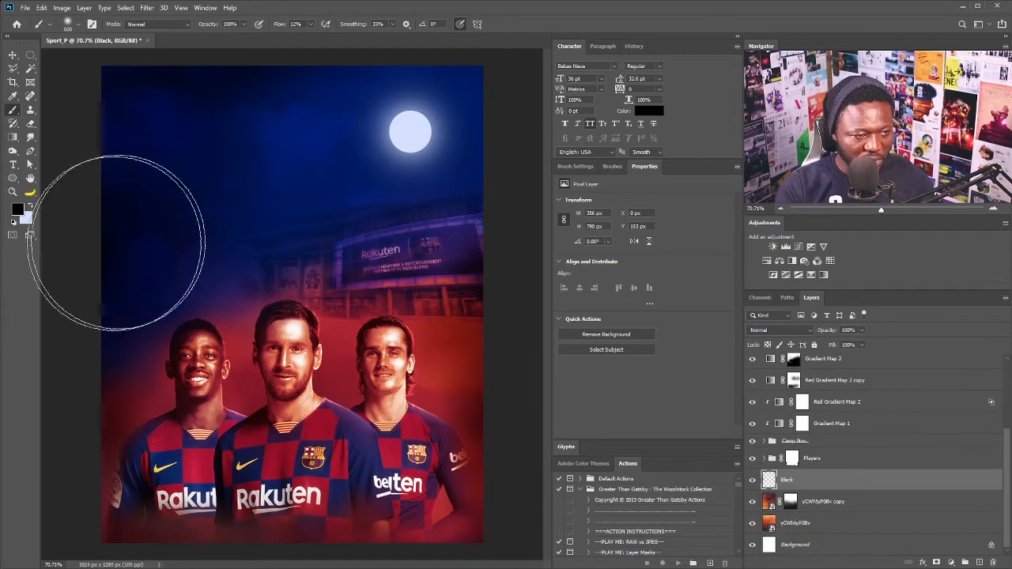
Step: Set the brush smoothing to 0% and paint more black over the left side of the sky
mouse_move(135, 261)
mouse_down()
mouse_move(102, 124)
mouse_move(117, 119)
mouse_move(128, 125)
mouse_move(101, 269)
mouse_up()
click(392, 25)
drag(394, 37, 376, 36)
mouse_move(108, 240)
mouse_down()
mouse_move(101, 172)
mouse_move(80, 142)
mouse_move(127, 247)
mouse_up()
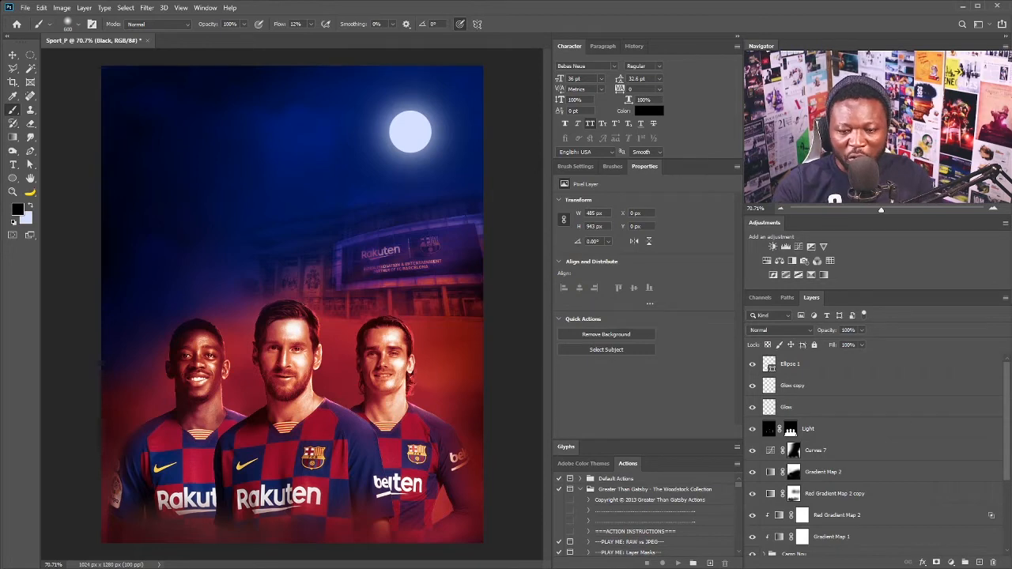
Step: Stamp all visible layers into a new layer above Ellipse 1 and open it in the Camera Raw Filter
click(853, 370)
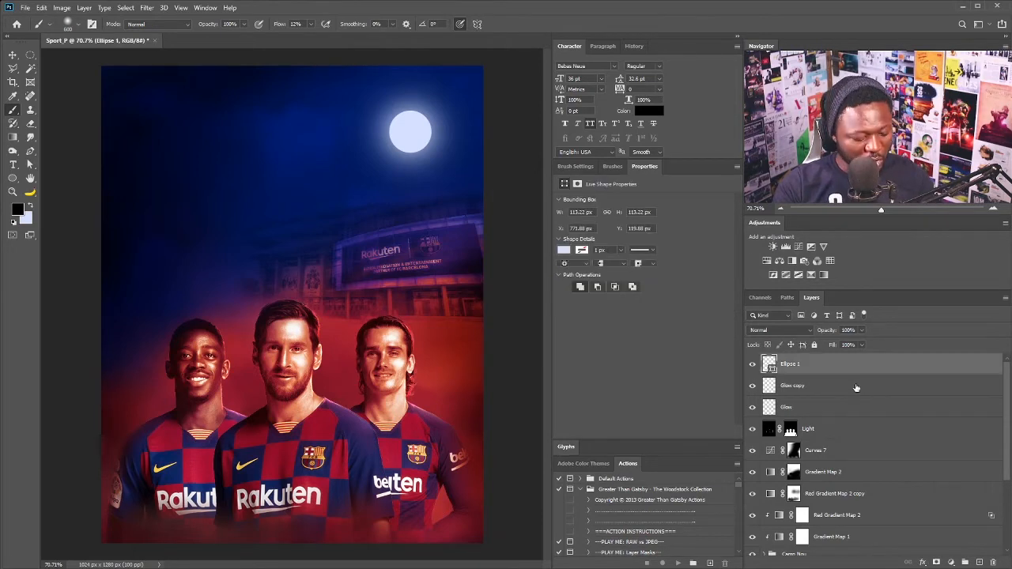
key(ctrl+alt+shift+e)
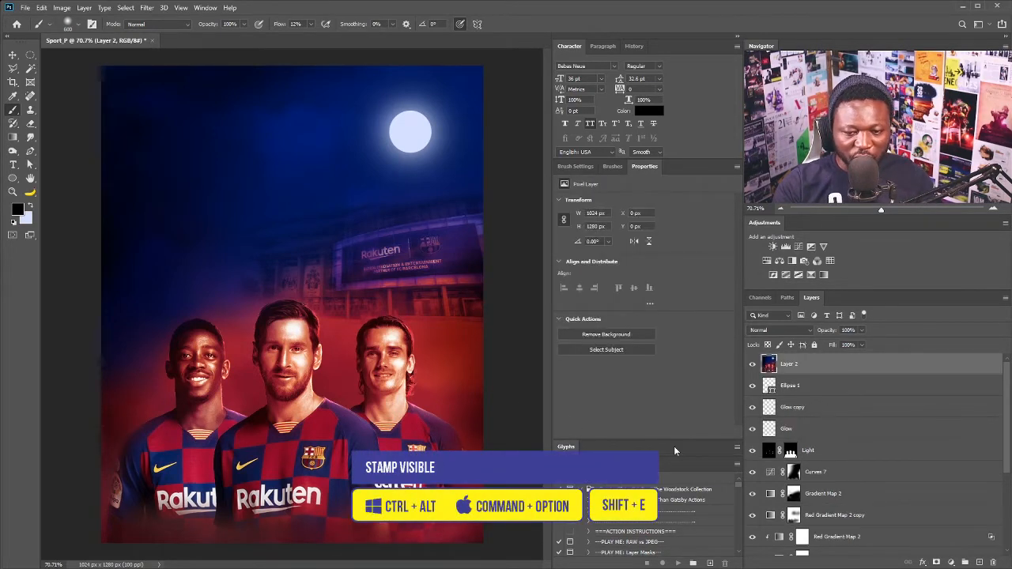
click(147, 9)
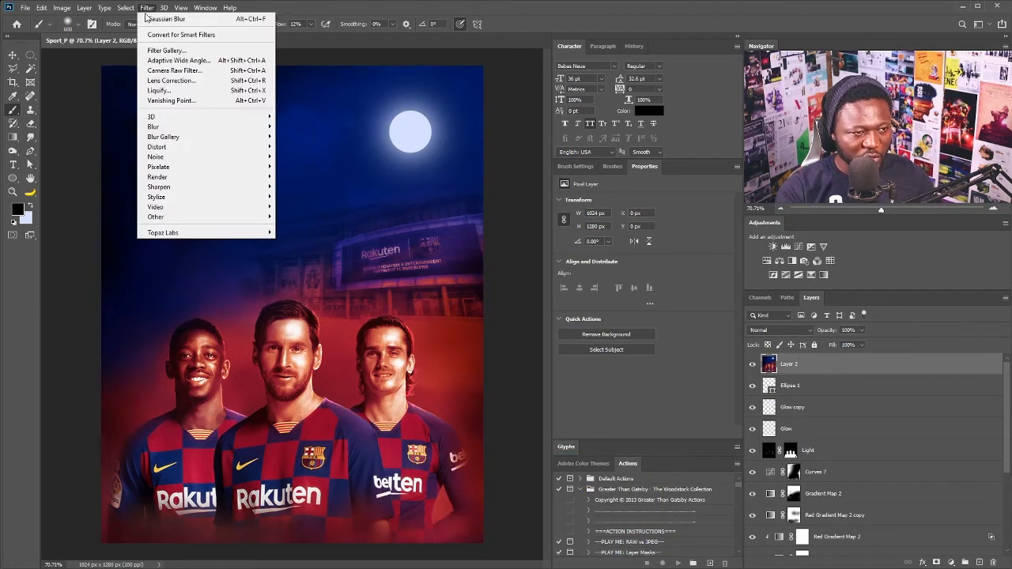
click(179, 72)
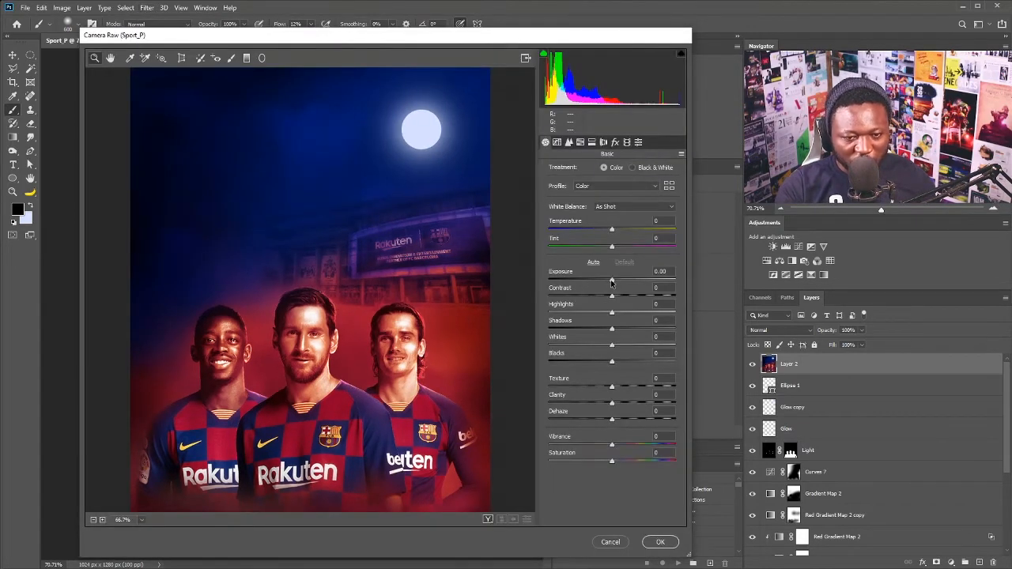
Step: Set Exposure to -0.35, Contrast to +5, Highlights to +24, Shadows to -9, Whites to +22 and Texture to +22
drag(611, 280, 624, 312)
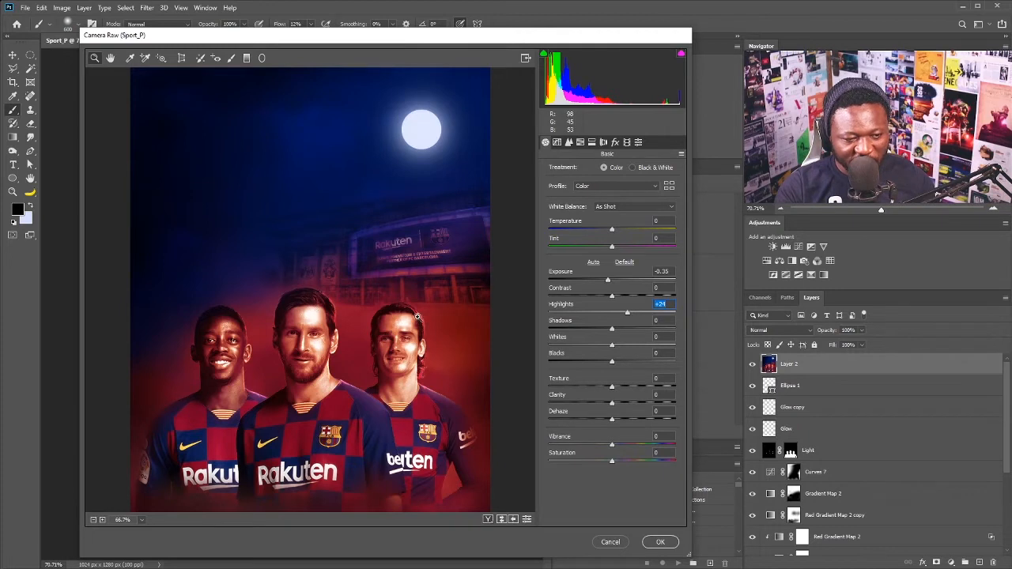
drag(611, 298, 627, 348)
click(612, 345)
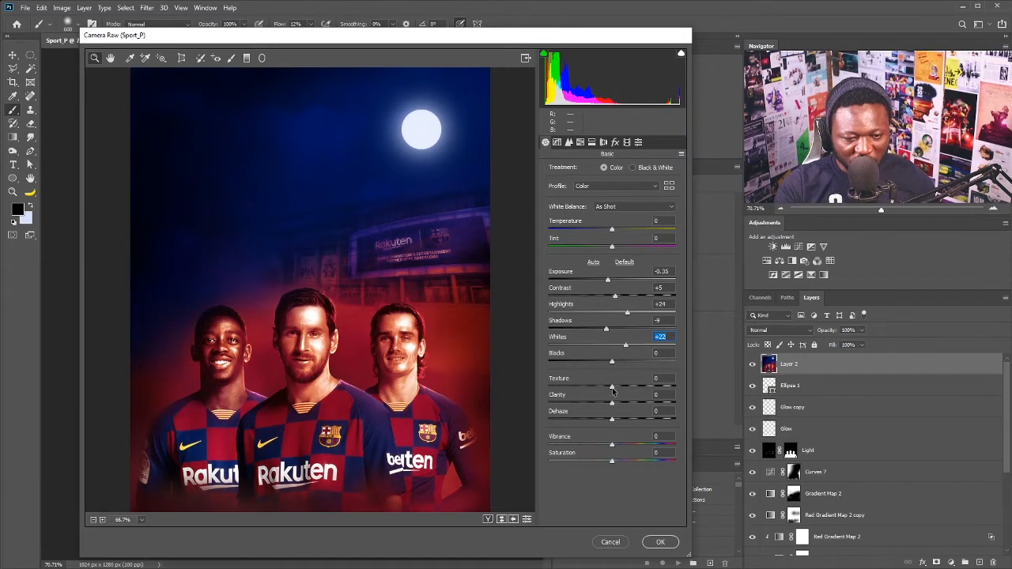
drag(612, 389, 621, 389)
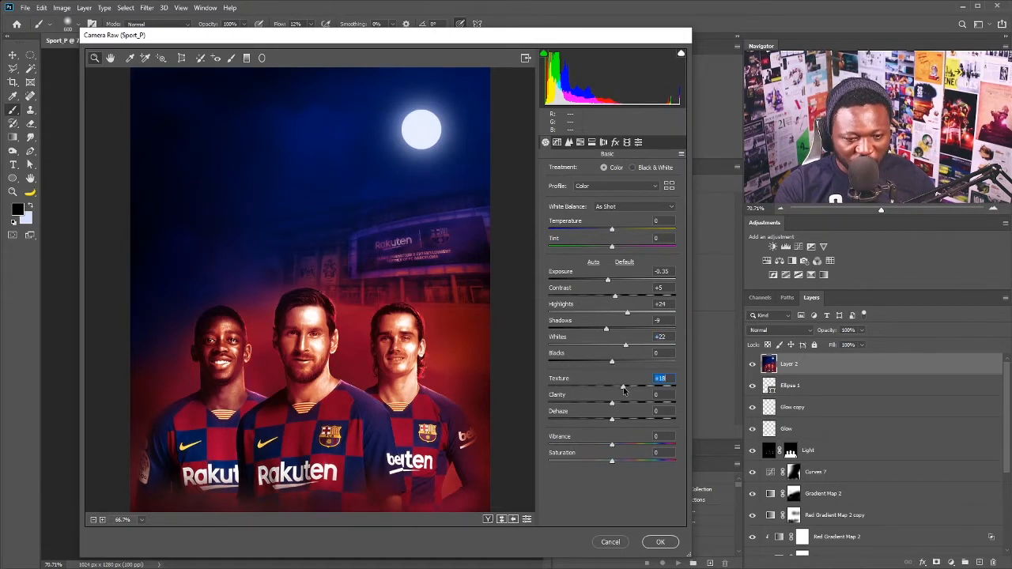
drag(623, 387, 626, 390)
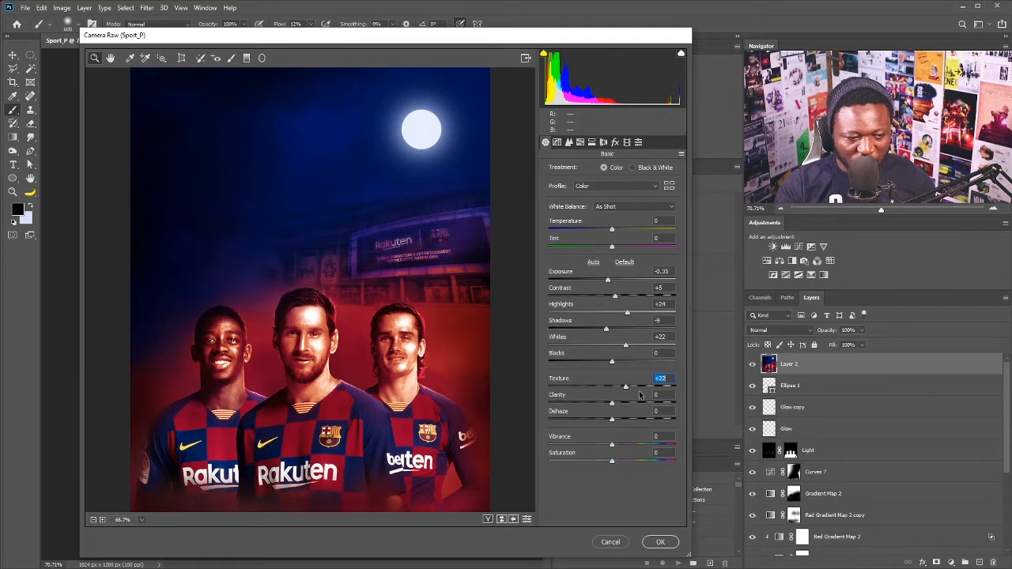
Step: Shape the RGB point tone curve into a slight S, mapping 67 to 62 and 185 to 189
click(557, 142)
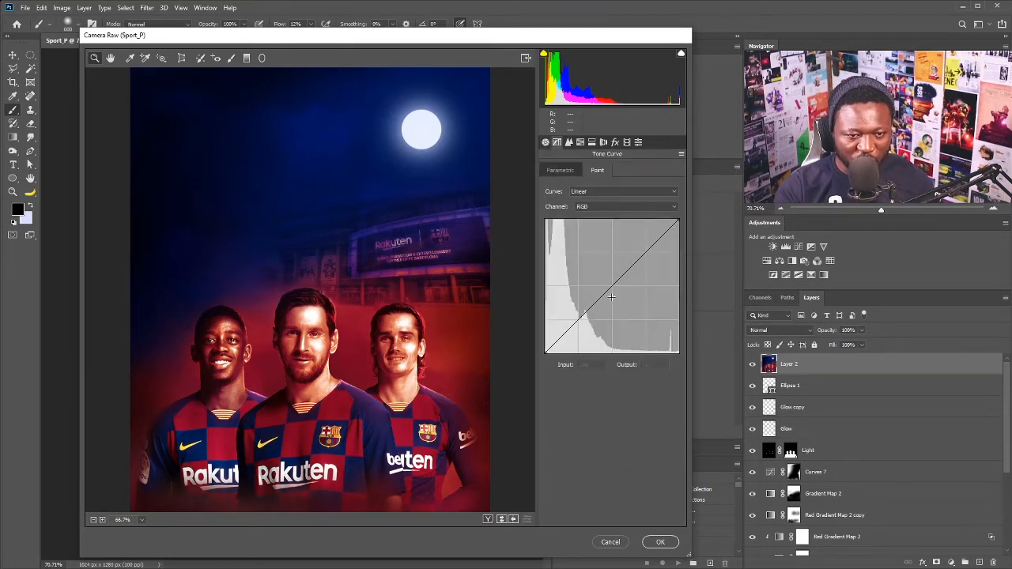
drag(582, 317, 580, 320)
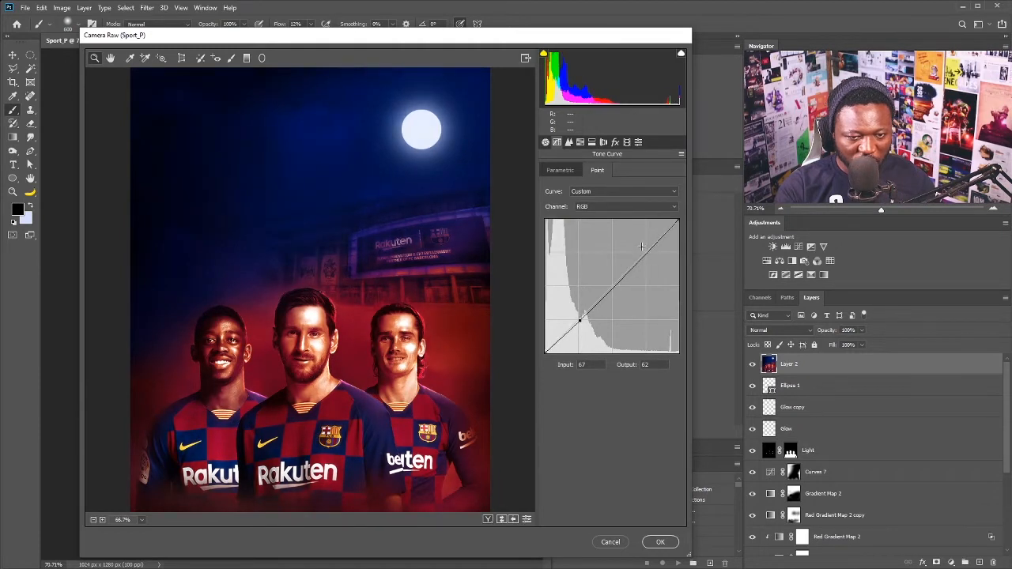
drag(641, 246, 642, 254)
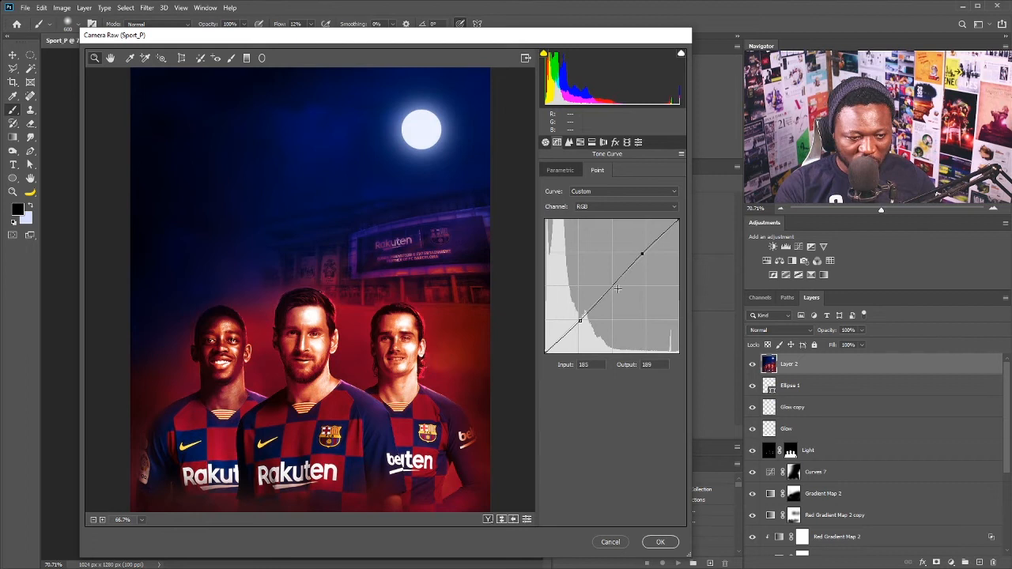
Step: Sharpen the image with a sharpening amount of 29
click(569, 143)
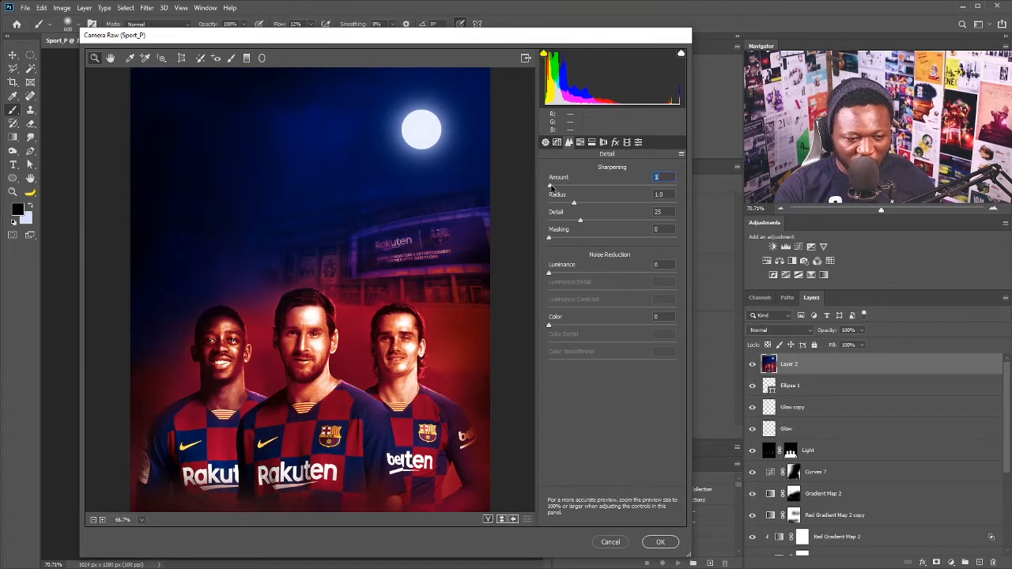
drag(551, 186, 572, 186)
drag(575, 185, 572, 186)
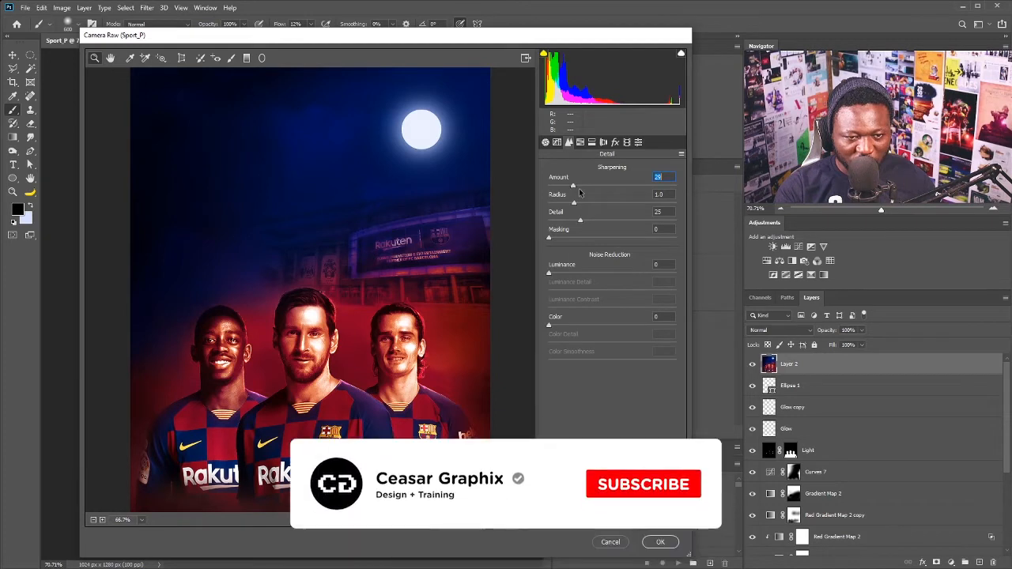
Step: Reduce the saturation of the Reds to -28 and raise the saturation of the Oranges slightly
click(581, 142)
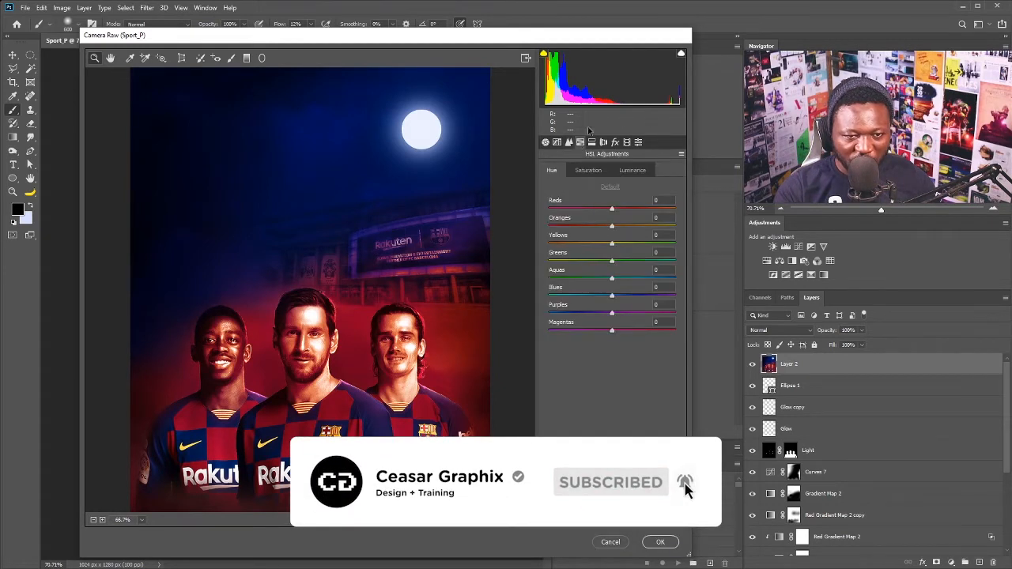
click(588, 171)
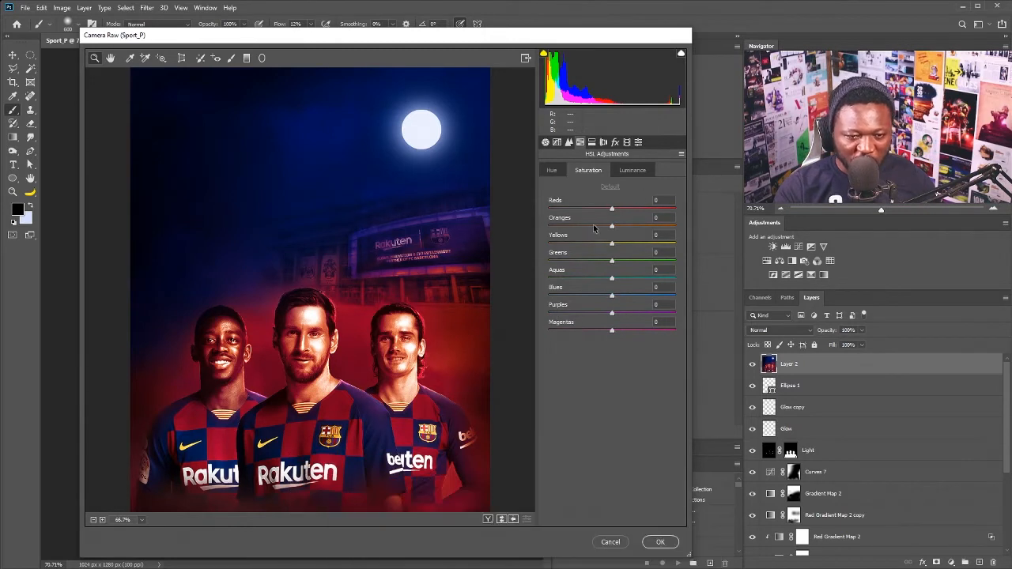
drag(611, 209, 592, 204)
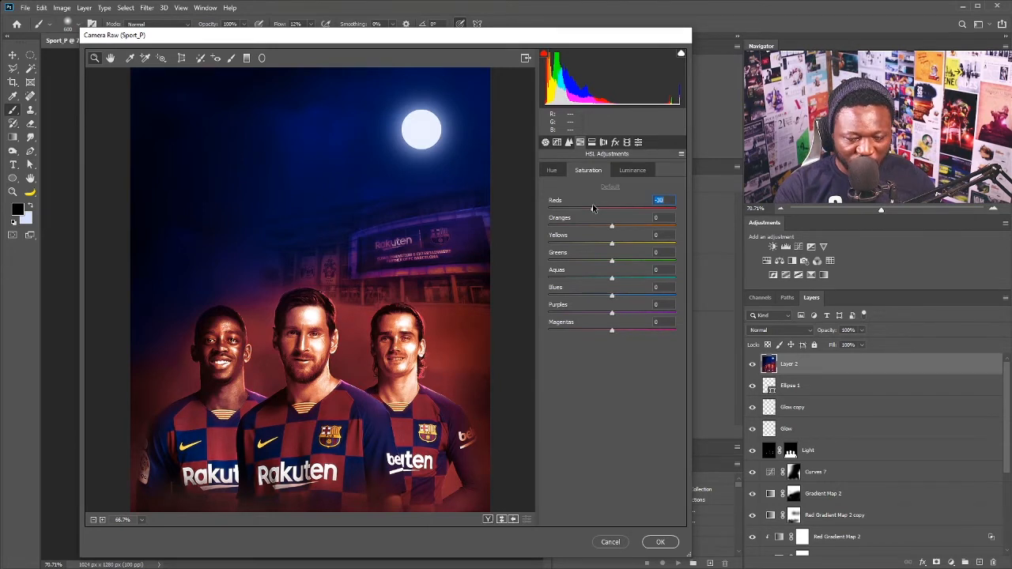
drag(594, 207, 620, 227)
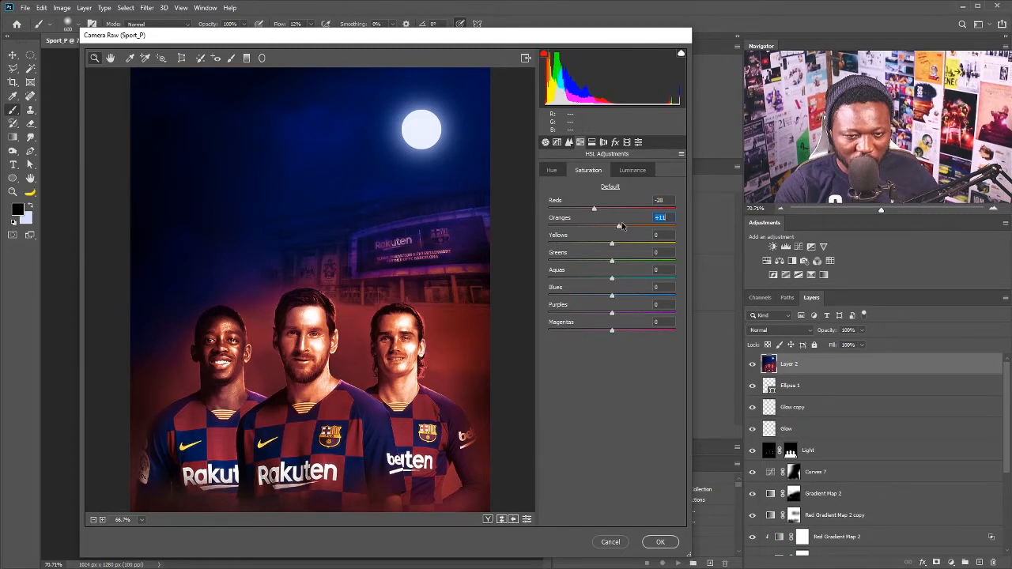
drag(621, 227, 623, 227)
Step: Add grain to the image with an amount of 33
click(615, 143)
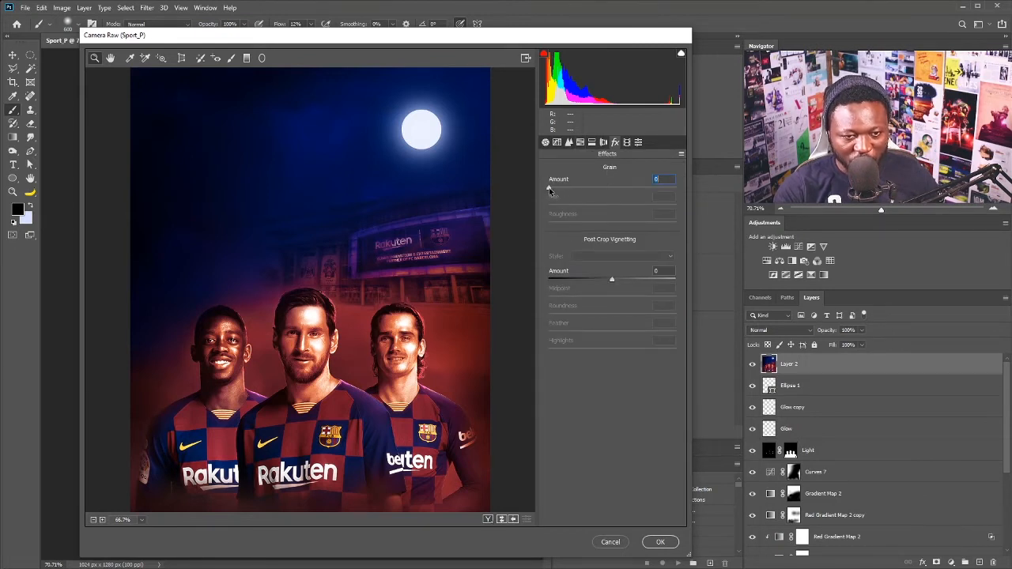
drag(551, 190, 593, 185)
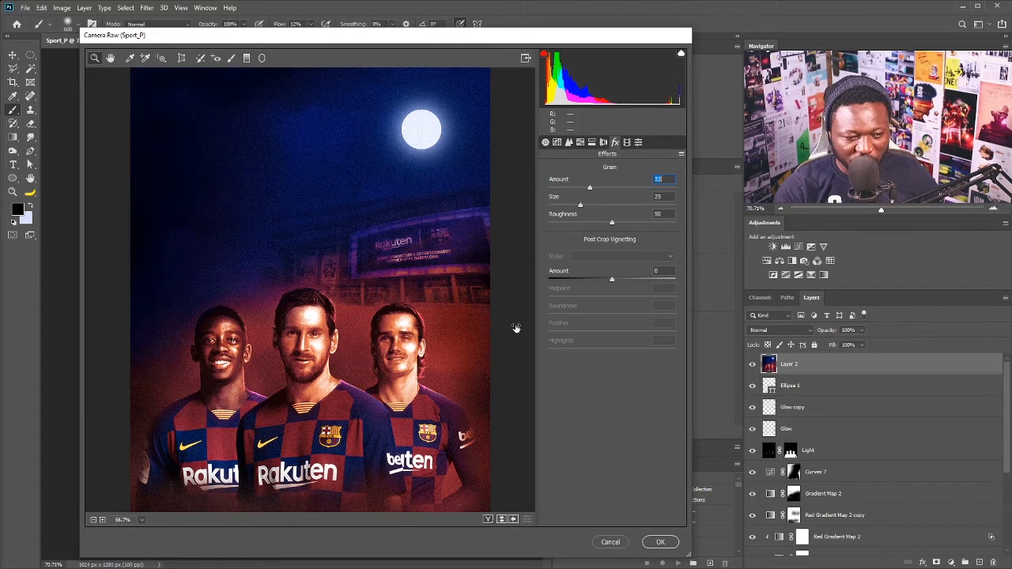
Step: Set Highlights to +33, Whites to +10 and the grain amount to 27, and apply the Camera Raw adjustments
click(544, 144)
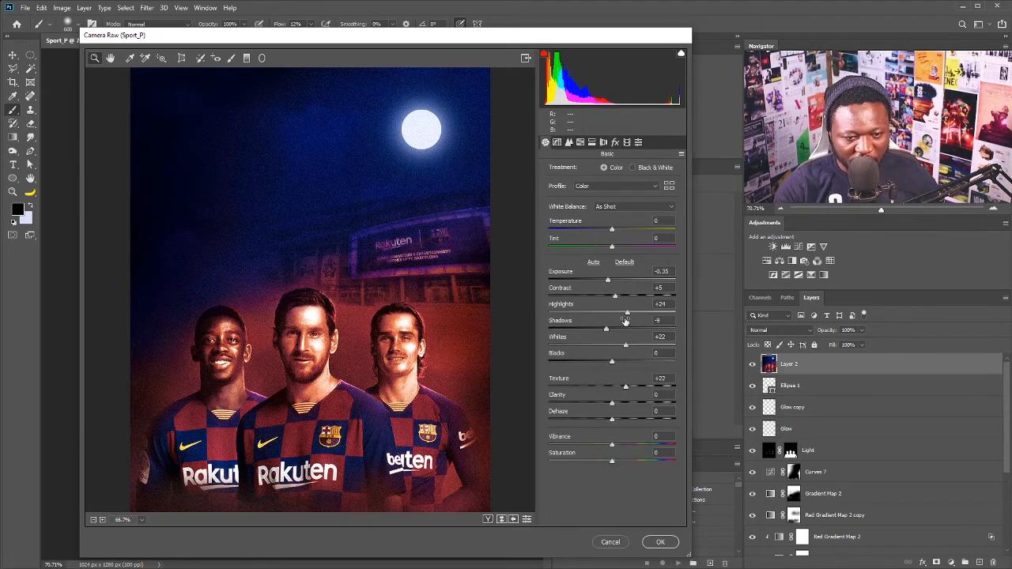
mouse_move(629, 313)
mouse_down()
mouse_move(609, 318)
mouse_move(626, 310)
mouse_up()
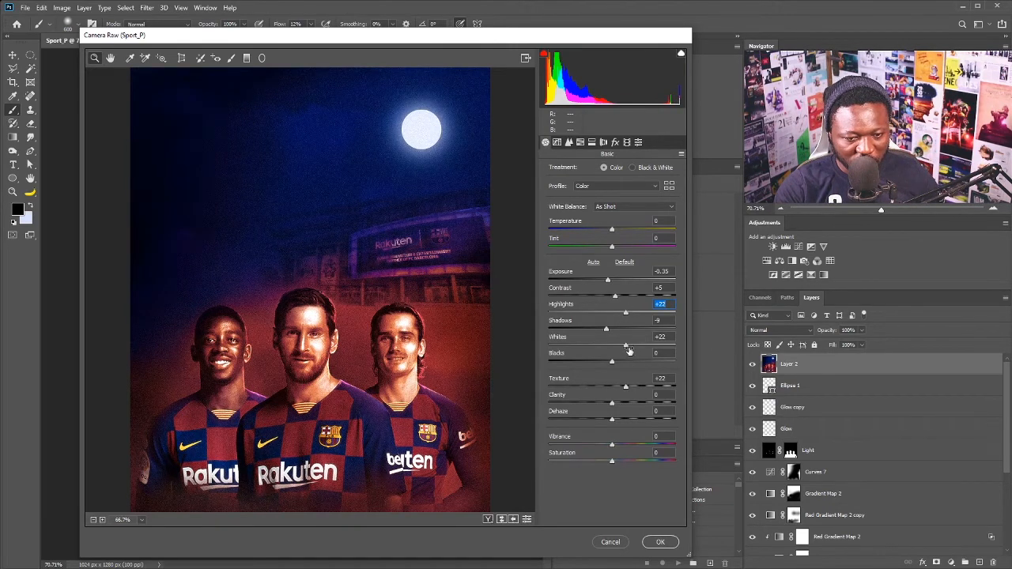
drag(625, 345, 632, 312)
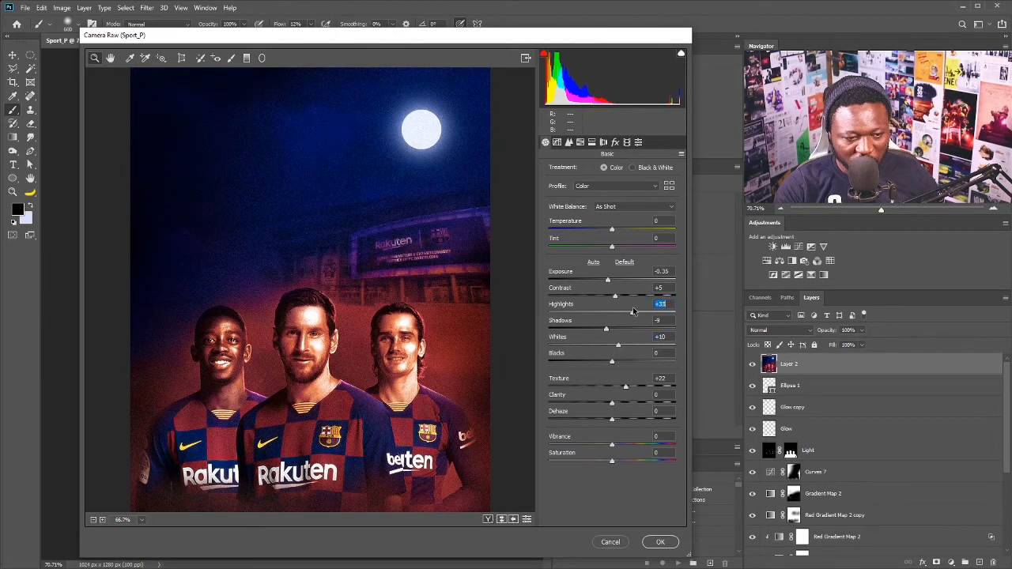
click(661, 542)
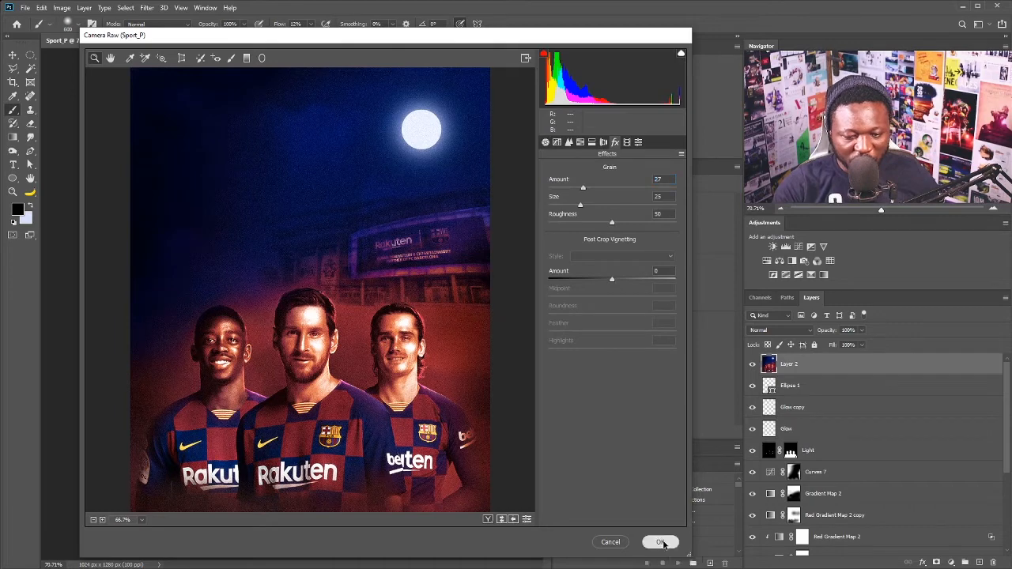